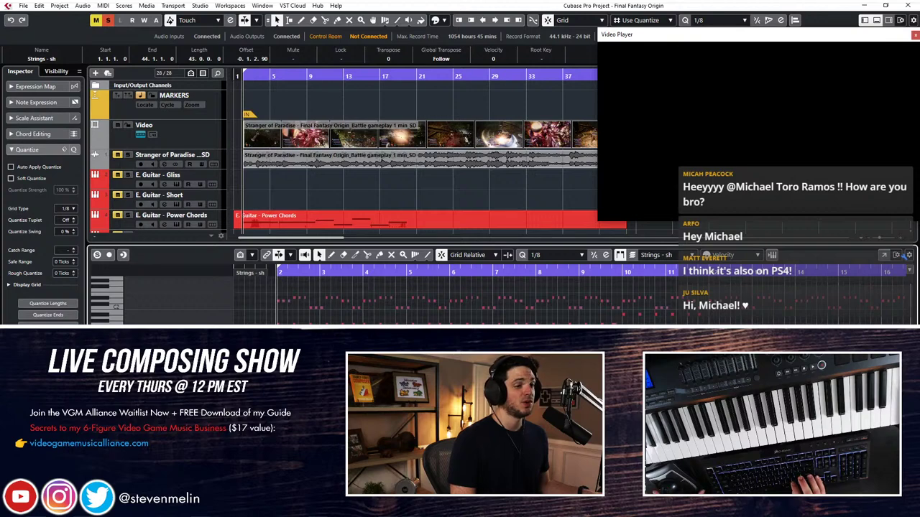
# Close the short strings key editor, then solo and select the LIVE_E. Guitar - Rhythm L track
pyautogui.press('Return')
pyautogui.click(310, 240)
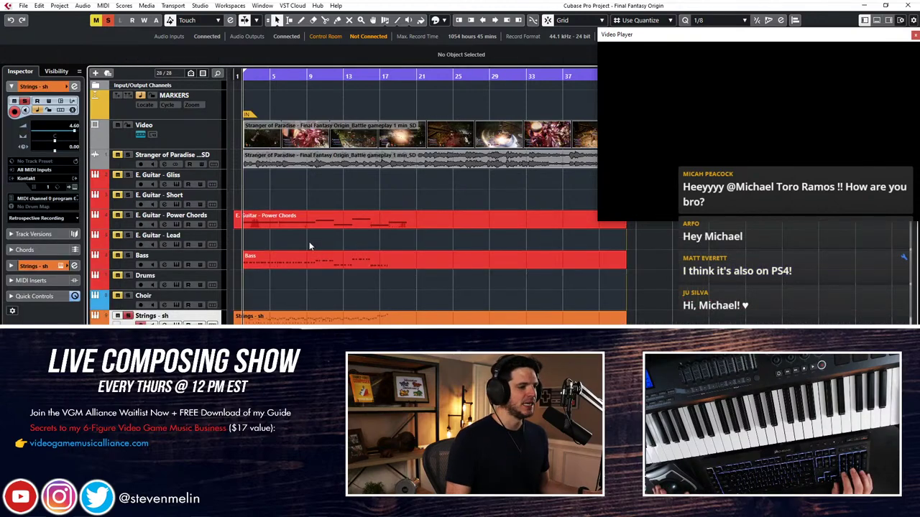
pyautogui.scroll(-4, 261, 293)
pyautogui.scroll(4, 261, 293)
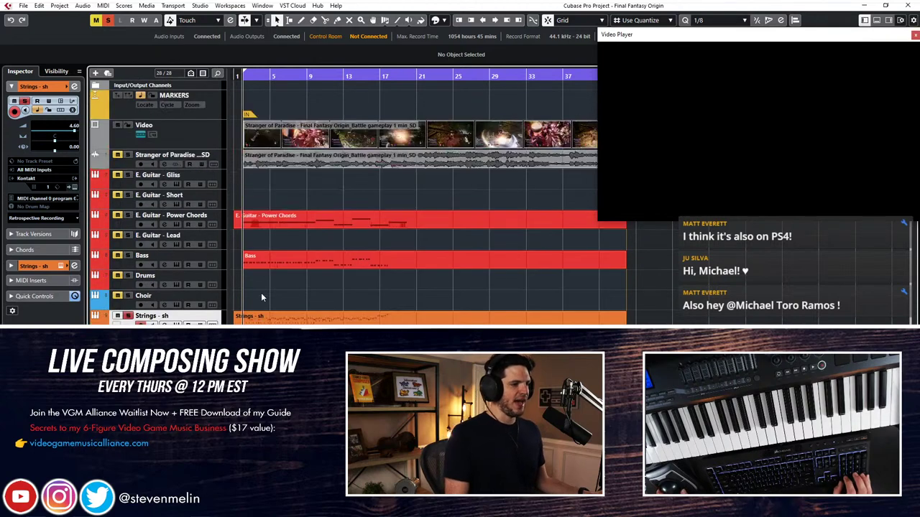
pyautogui.scroll(-4, 261, 293)
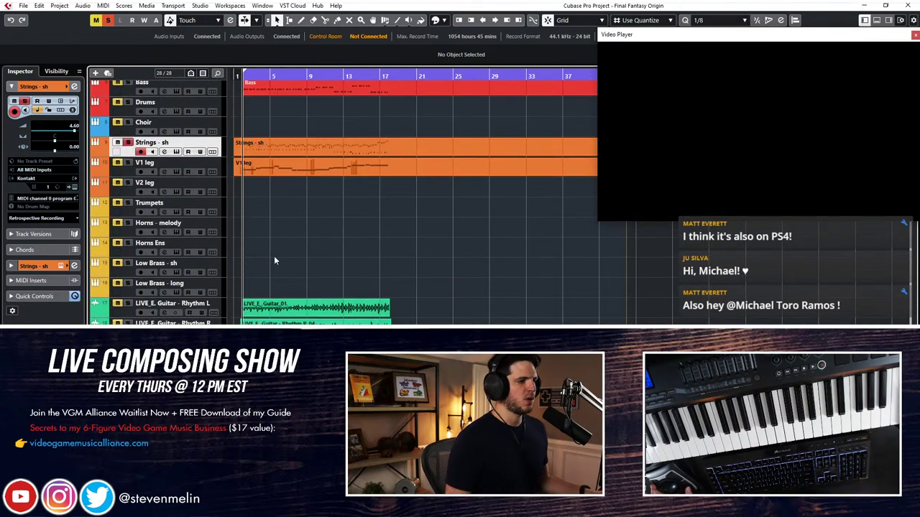
pyautogui.scroll(4, 273, 259)
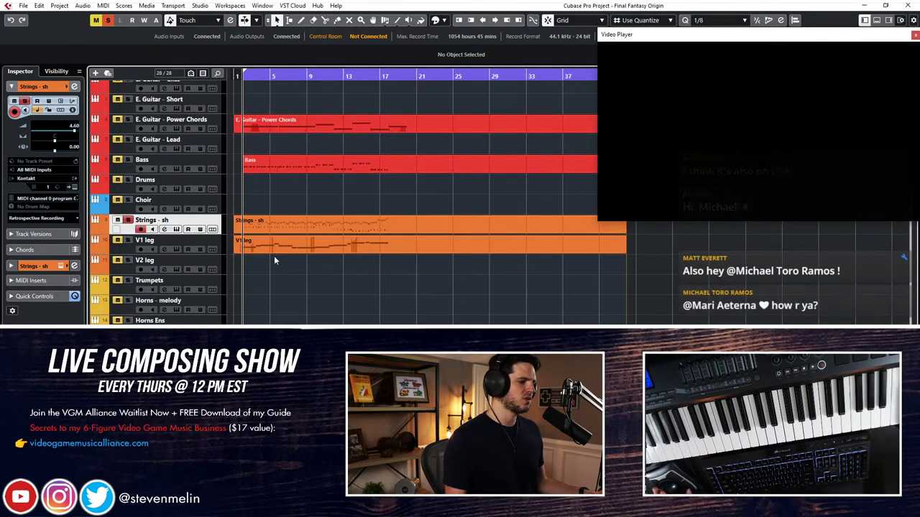
pyautogui.scroll(-4, 274, 259)
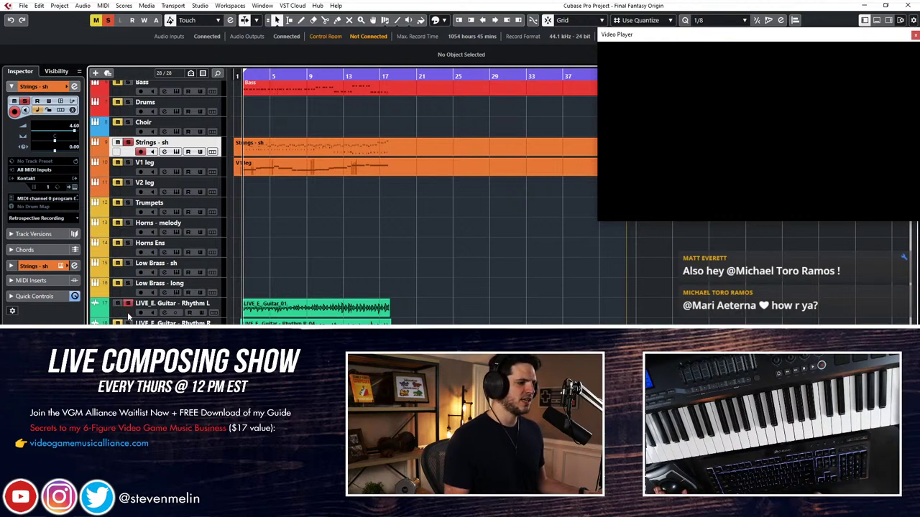
pyautogui.click(164, 305)
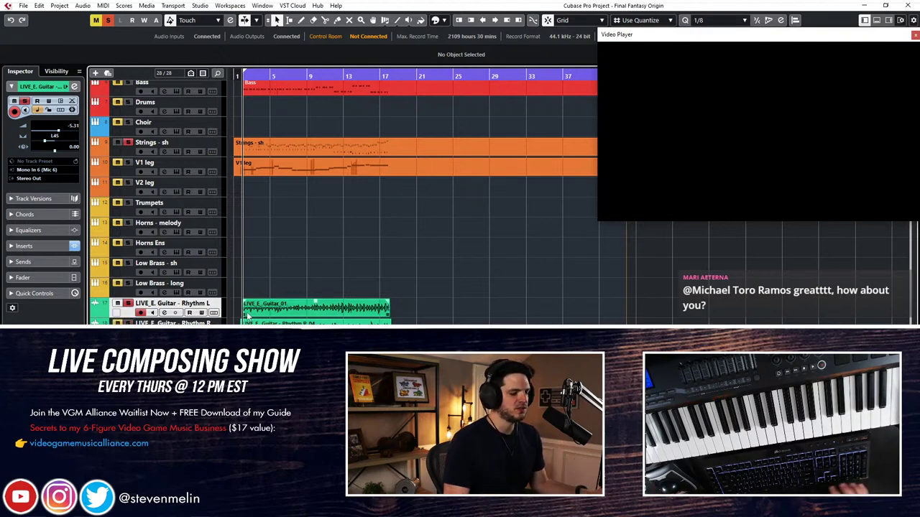
# Listen to the soloed LIVE_E. Guitar - Rhythm L recording from bar 2 and check its Guitar Rig 5 insert settings
pyautogui.press('h')
pyautogui.press('h')
pyautogui.press('h')
pyautogui.press('h')
pyautogui.press('h')
pyautogui.press('h')
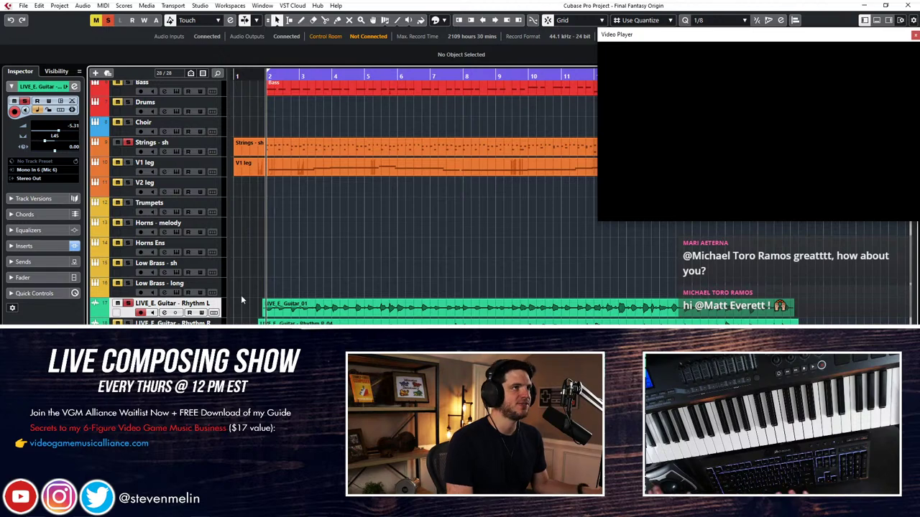
pyautogui.press('space')
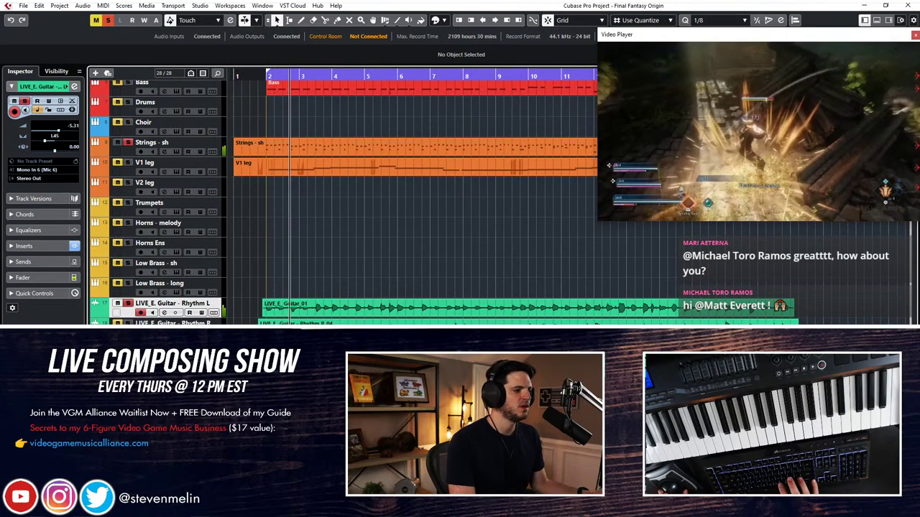
pyautogui.scroll(3, 159, 122)
pyautogui.scroll(-3, 132, 246)
pyautogui.press('space')
pyautogui.press('space')
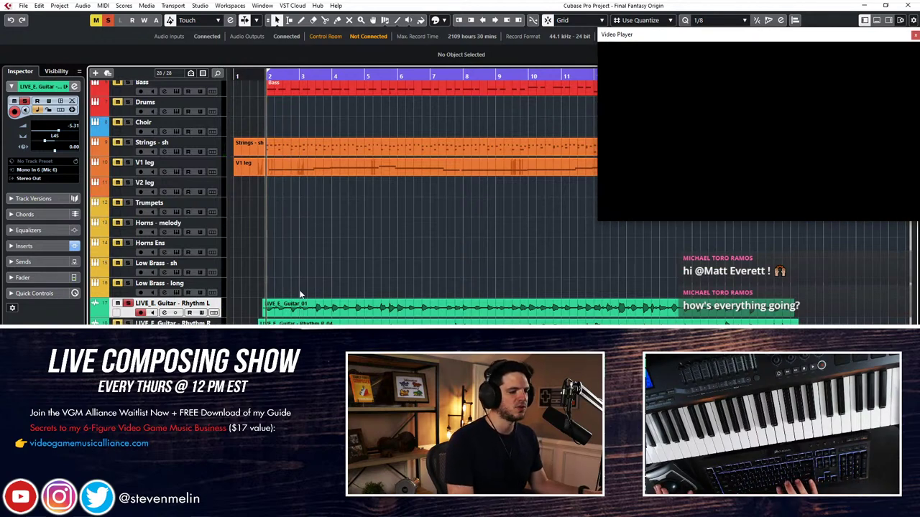
pyautogui.press('space')
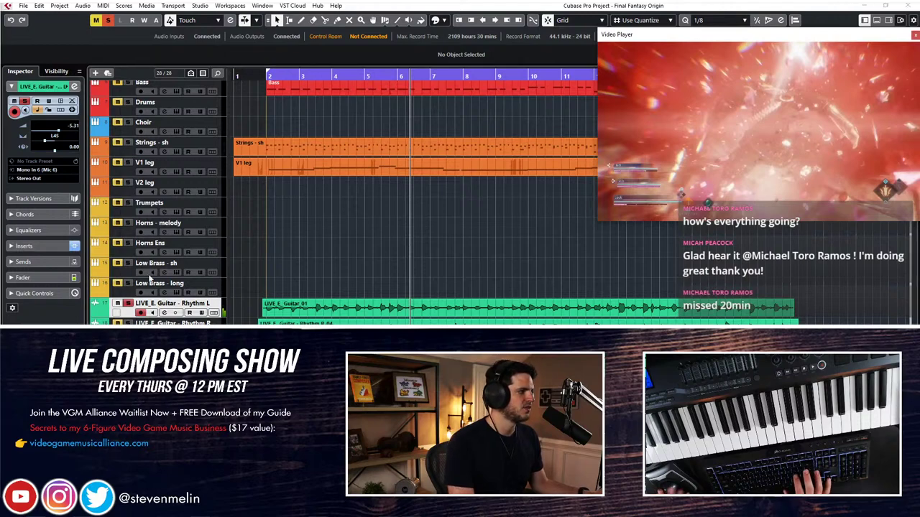
pyautogui.click(78, 246)
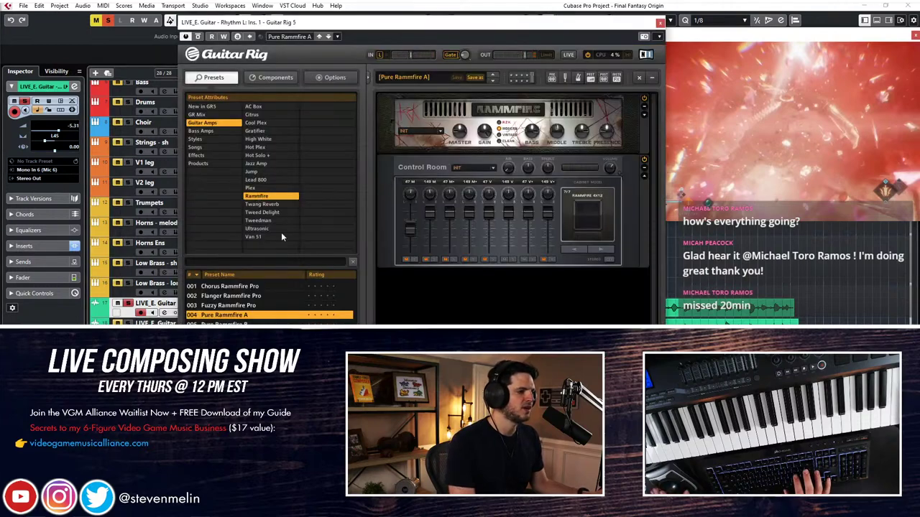
pyautogui.click(659, 22)
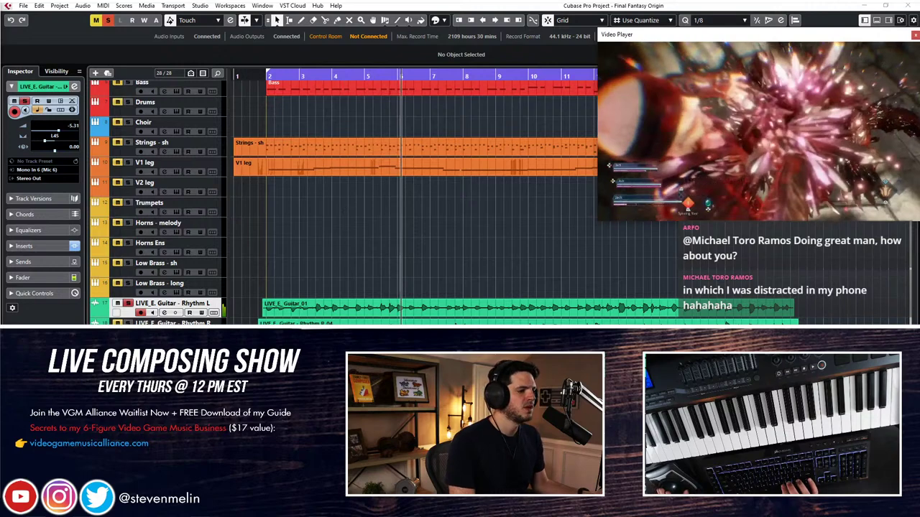
# Switch the solo from the Rhythm L guitar to the Rhythm R guitar and play it from bar 2
pyautogui.click(128, 303)
pyautogui.click(128, 323)
pyautogui.press('KP_Subtract')
pyautogui.press('KP_Subtract')
pyautogui.press('KP_Subtract')
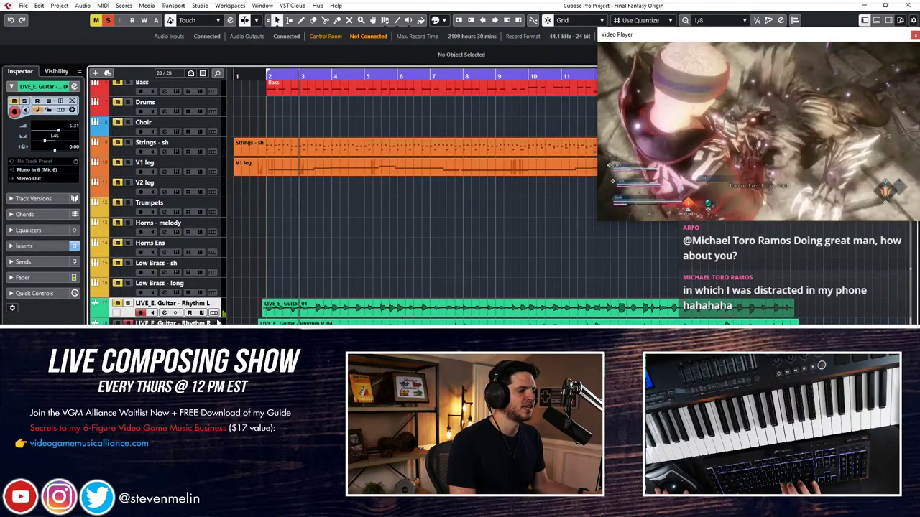
pyautogui.press('space')
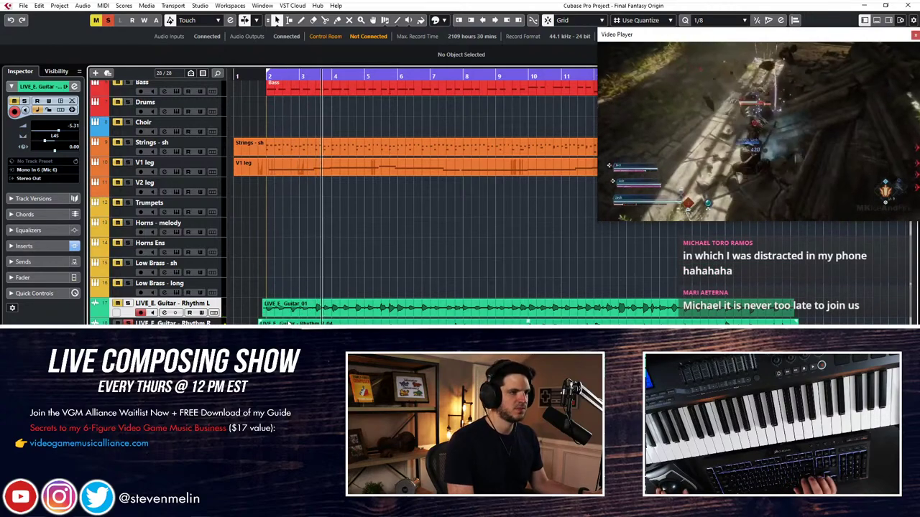
# Trim the end of the LIVE_E. Guitar - Rhythm R clip to line up with the Rhythm L clip's end just past bar 18
pyautogui.press('g')
pyautogui.hotkey('shift', 'h')
pyautogui.scroll(-2, 409, 216)
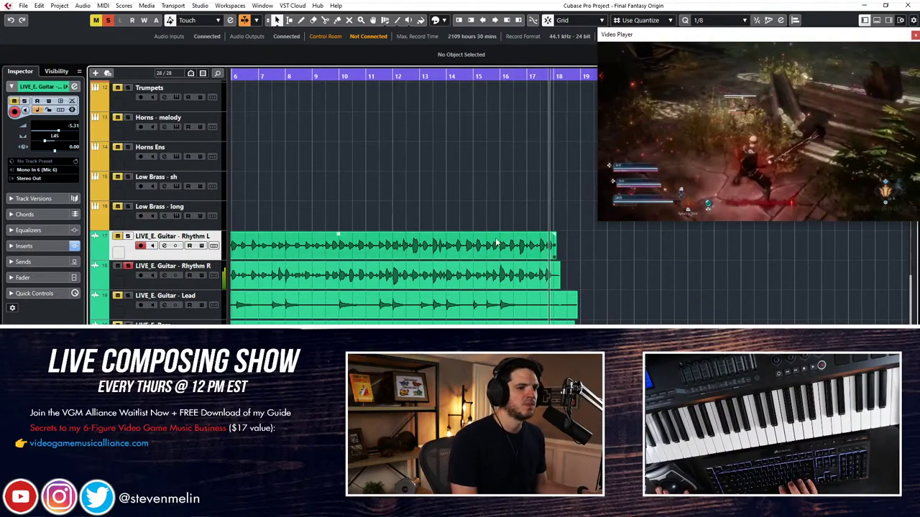
pyautogui.moveTo(560, 286); pyautogui.dragTo(552, 256)
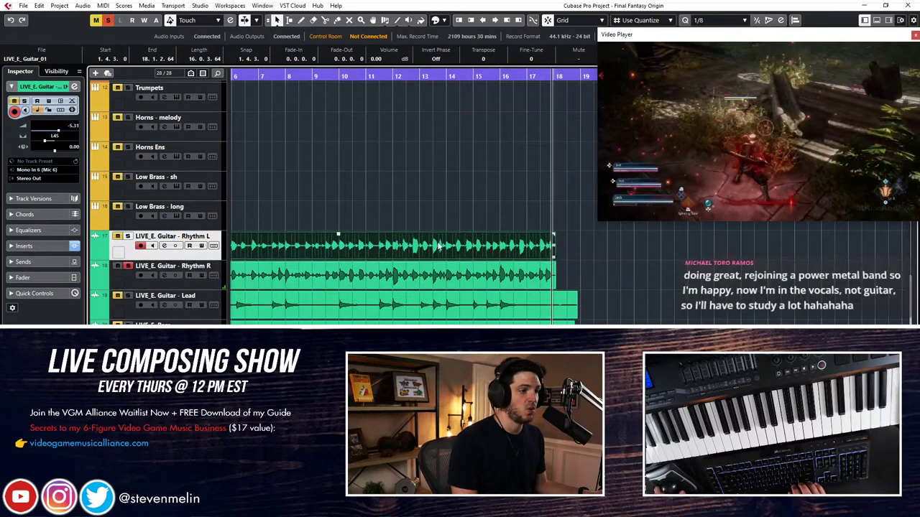
# Solo both LIVE_E. Guitar rhythm tracks and play them together from bar 2
pyautogui.hscroll(-3, 441, 246)
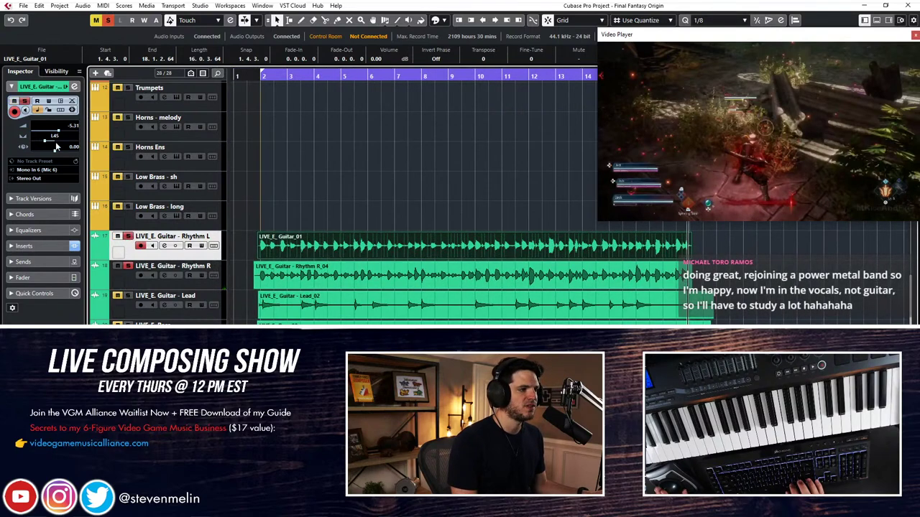
pyautogui.click(155, 274)
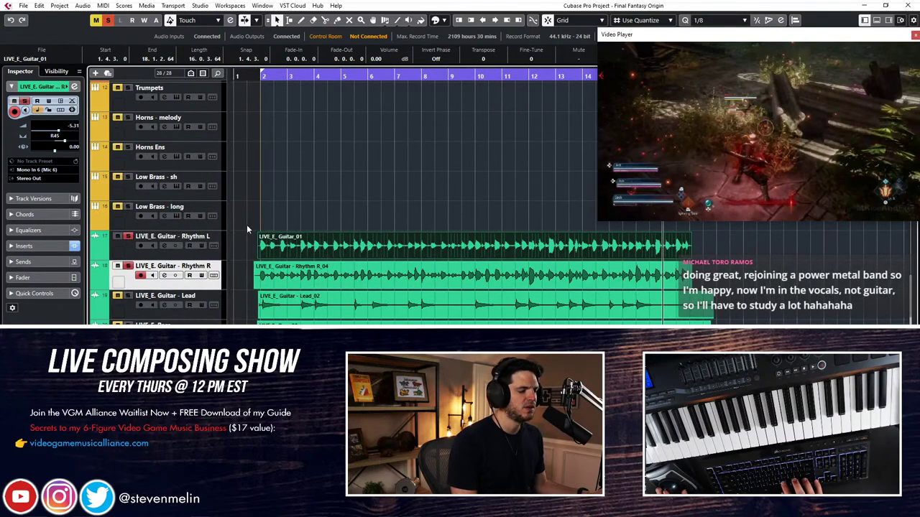
pyautogui.press('space')
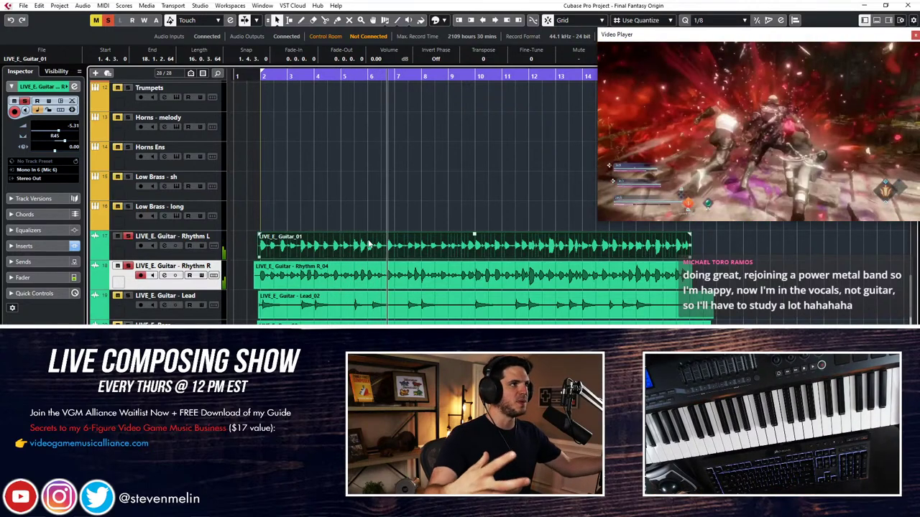
pyautogui.press('KP_Subtract')
pyautogui.press('KP_Subtract')
pyautogui.press('KP_Subtract')
pyautogui.press('KP_Subtract')
pyautogui.press('KP_Subtract')
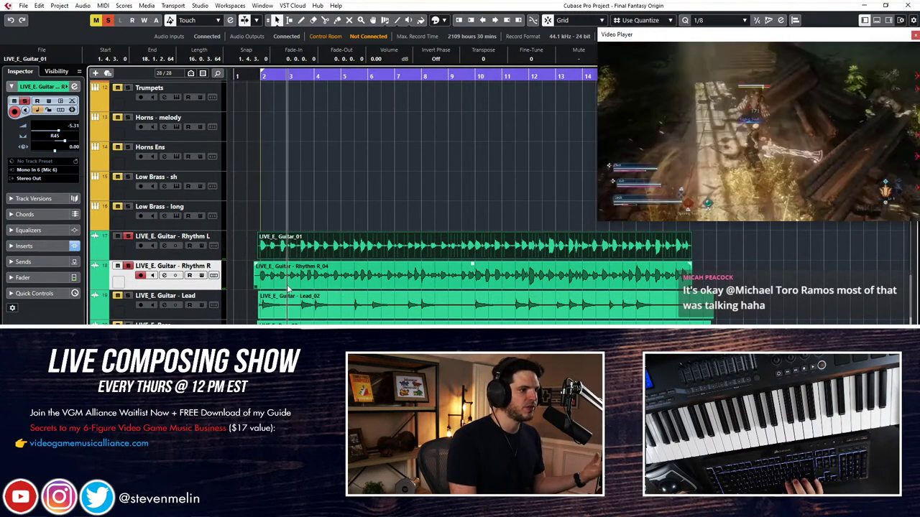
# Insert FabFilter Pro-Q in the second insert slot of the LIVE_E. Guitar - Rhythm L channel in the MixConsole
pyautogui.click(187, 241)
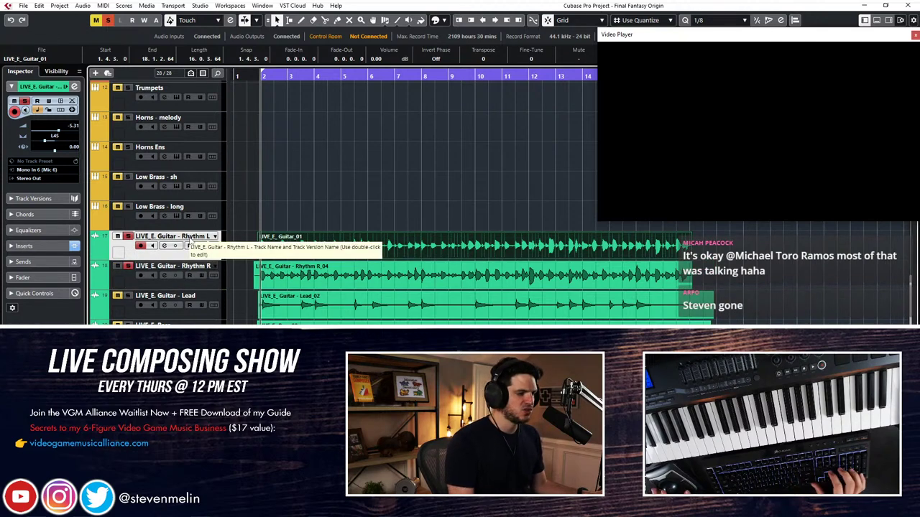
pyautogui.press('F3')
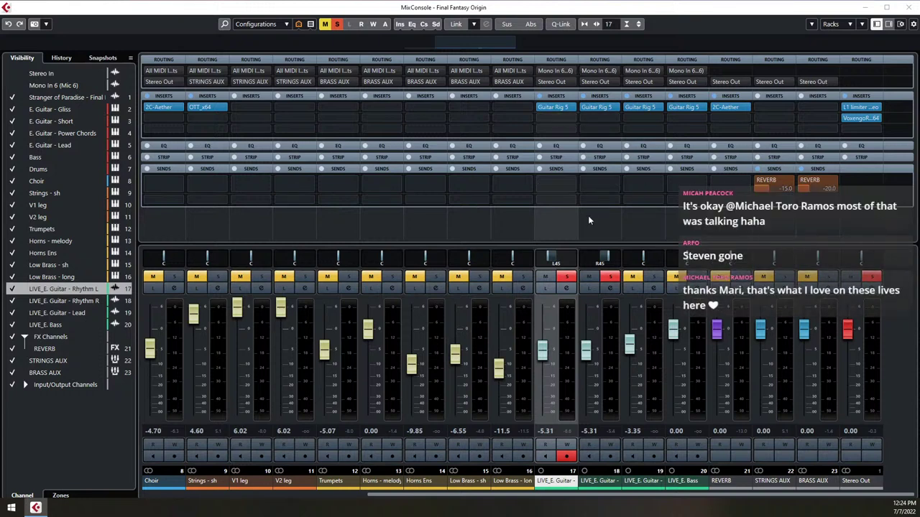
pyautogui.click(564, 117)
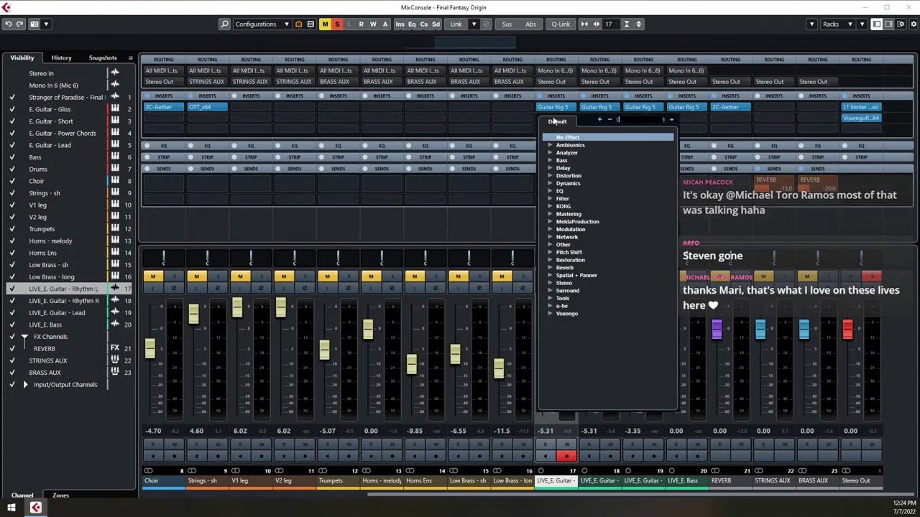
pyautogui.click(531, 120)
pyautogui.click(557, 119)
pyautogui.write('pro-q')
pyautogui.press('Return')
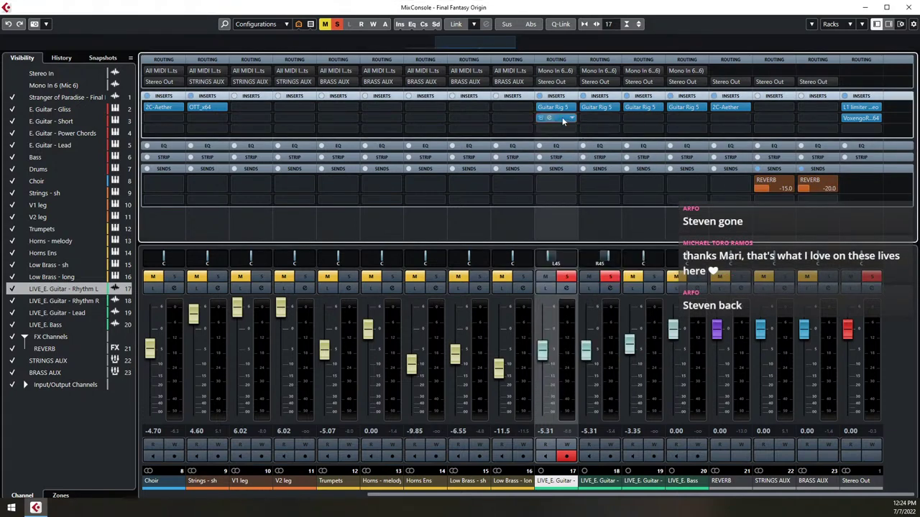
pyautogui.moveTo(584, 117); pyautogui.dragTo(241, 116)
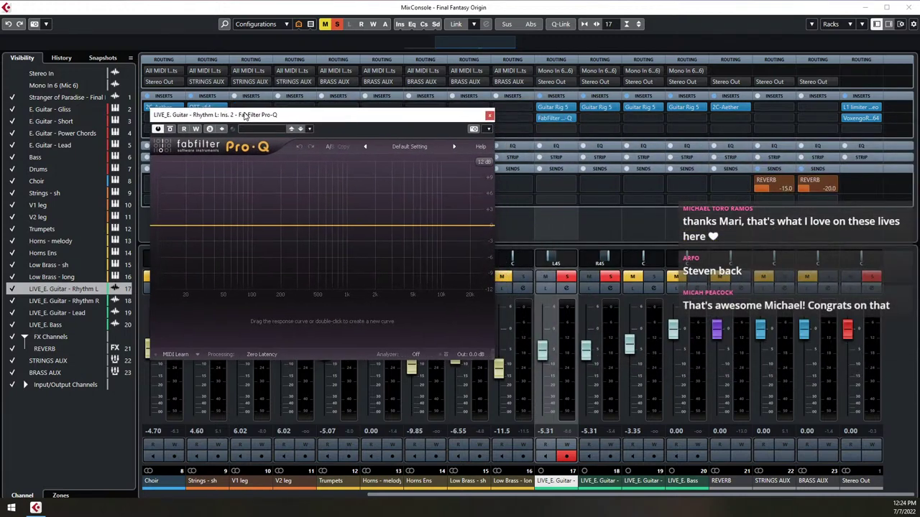
# Insert FabFilter Pro-Q in the Rhythm R channel's second insert slot and place its window beside the Rhythm L equalizer
pyautogui.click(594, 120)
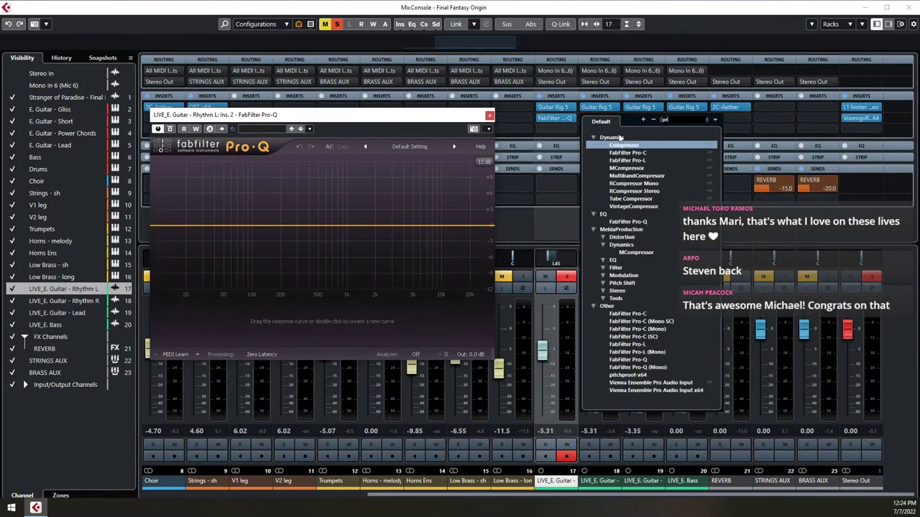
pyautogui.press('Escape')
pyautogui.moveTo(632, 85); pyautogui.dragTo(736, 122)
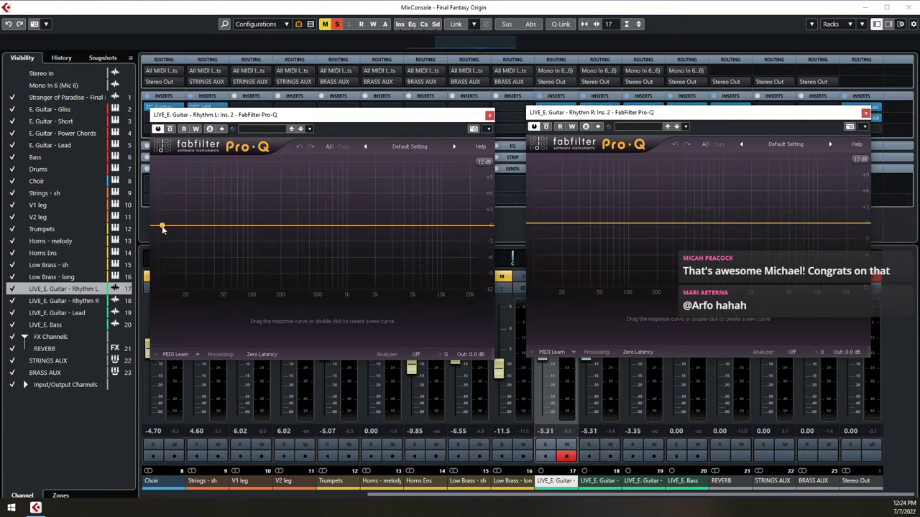
# On Rhythm L's Pro-Q, add a low cut near 20 Hz, a -4.72 dB bell at about 82 Hz and a +2.29 dB bell at 6367.5 Hz
pyautogui.moveTo(159, 228); pyautogui.dragTo(244, 250)
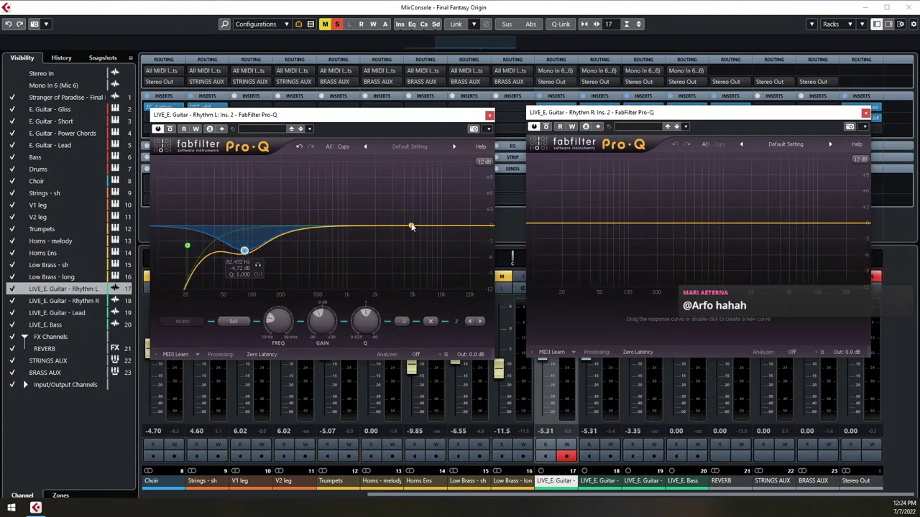
pyautogui.moveTo(412, 228); pyautogui.dragTo(422, 214)
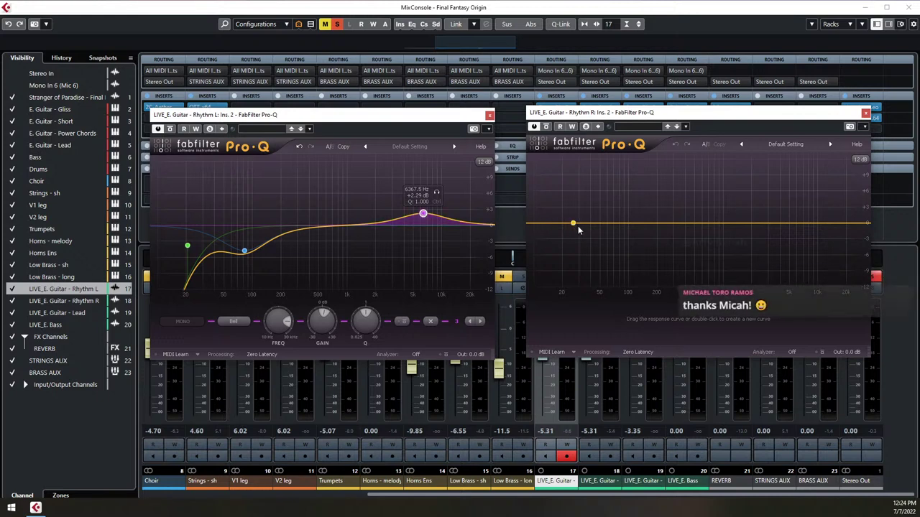
# Shape Rhythm R's Pro-Q with low and high cuts, a gentle boost near 60 Hz and a dip near 6 kHz; add a 30 kHz high cut to Rhythm L
pyautogui.click(528, 225)
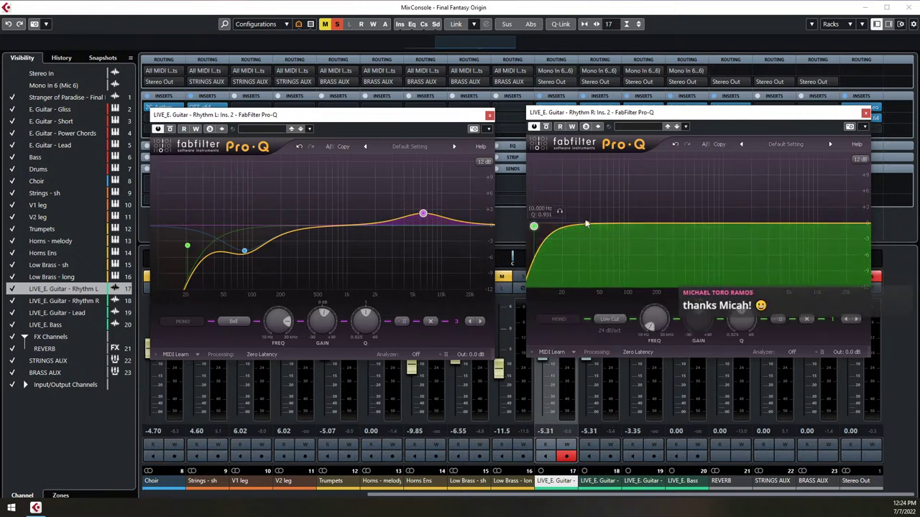
pyautogui.moveTo(588, 221); pyautogui.dragTo(587, 203)
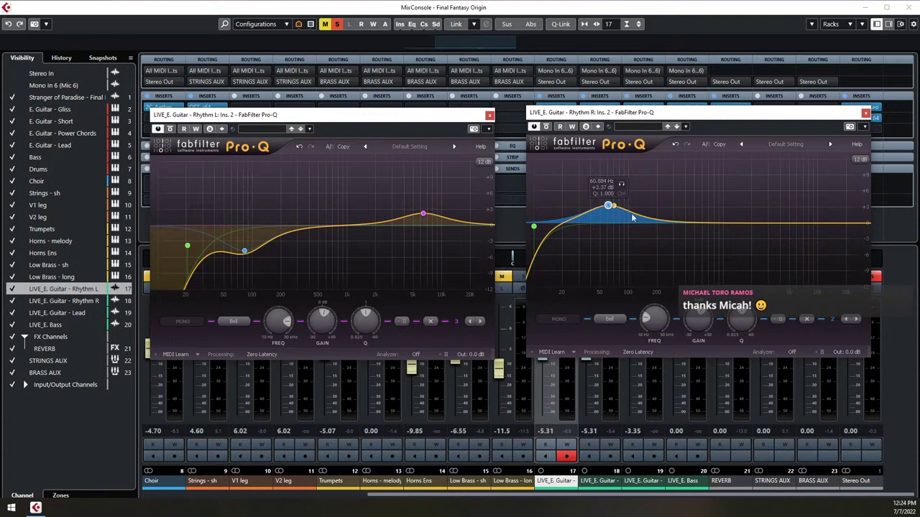
pyautogui.click(867, 227)
pyautogui.moveTo(799, 225); pyautogui.dragTo(799, 238)
pyautogui.click(487, 224)
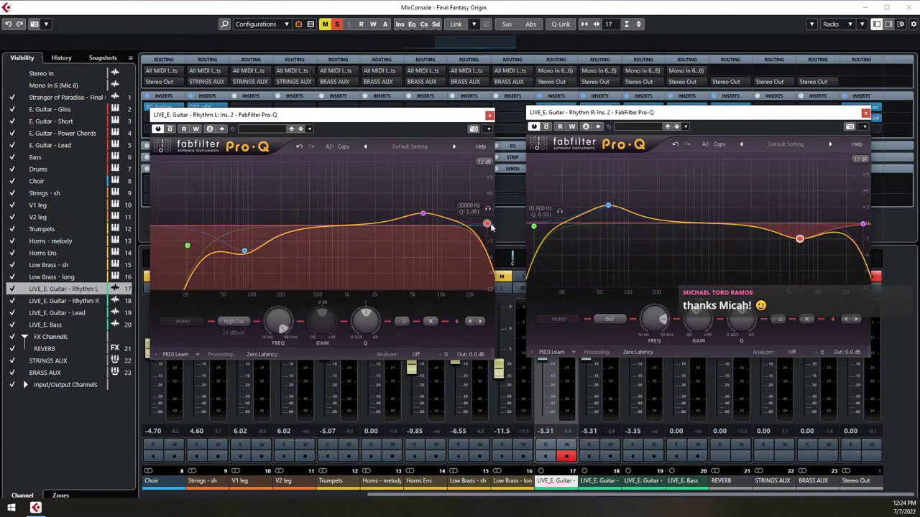
pyautogui.moveTo(608, 207); pyautogui.dragTo(609, 212)
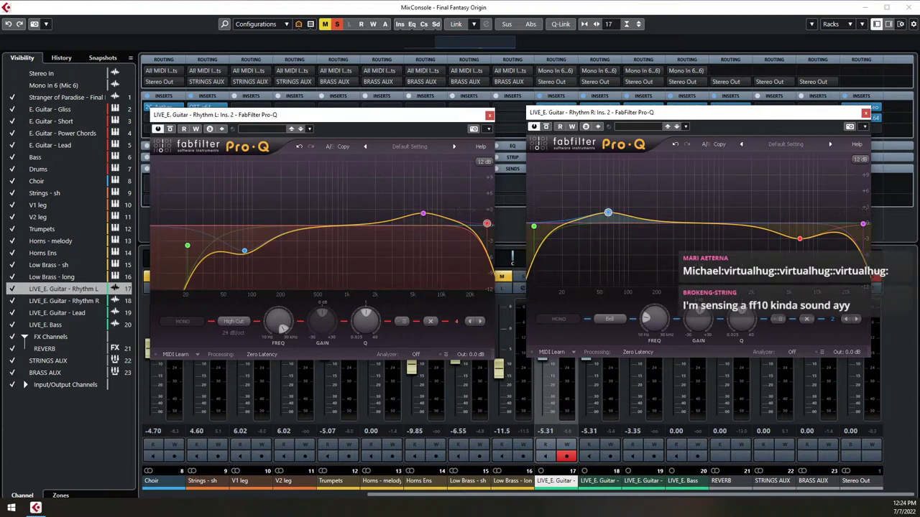
# Play the rhythm guitars, move both Pro-Q windows clear of the insert slots, and set each spectrum analyzer to Post-EQ
pyautogui.press('space')
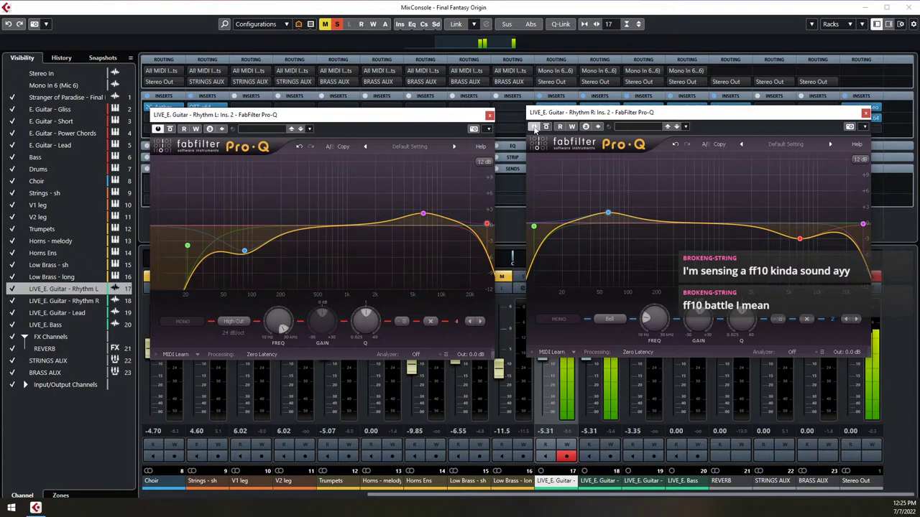
pyautogui.moveTo(575, 113); pyautogui.dragTo(576, 141)
pyautogui.moveTo(463, 121); pyautogui.dragTo(474, 150)
pyautogui.click(427, 382)
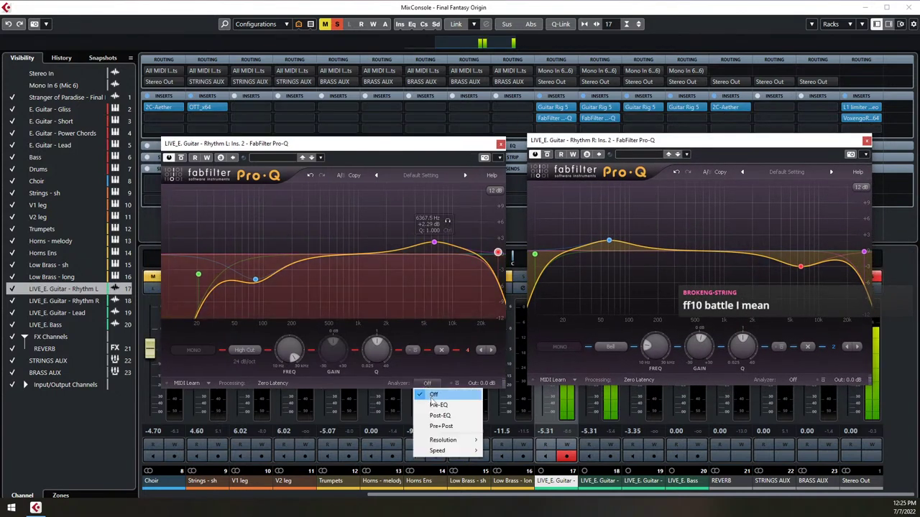
pyautogui.click(438, 404)
pyautogui.click(791, 380)
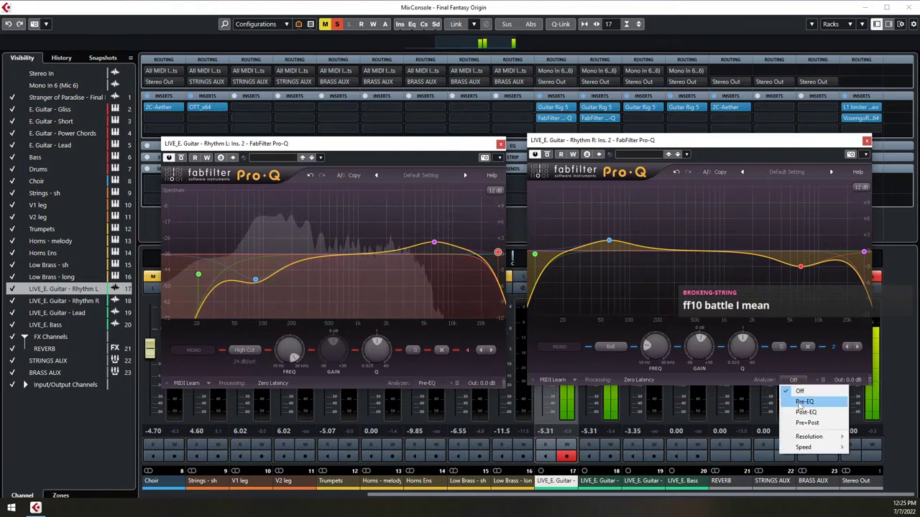
pyautogui.click(799, 402)
pyautogui.click(794, 379)
pyautogui.click(799, 415)
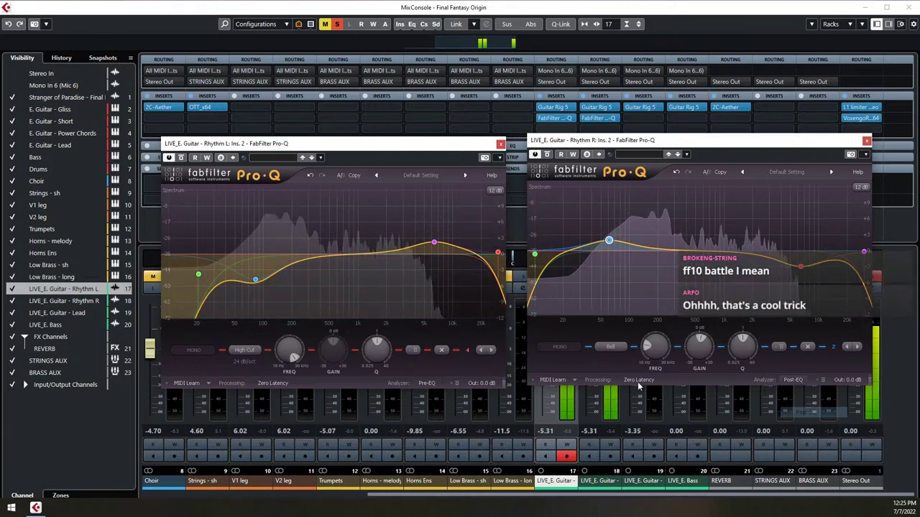
pyautogui.click(426, 382)
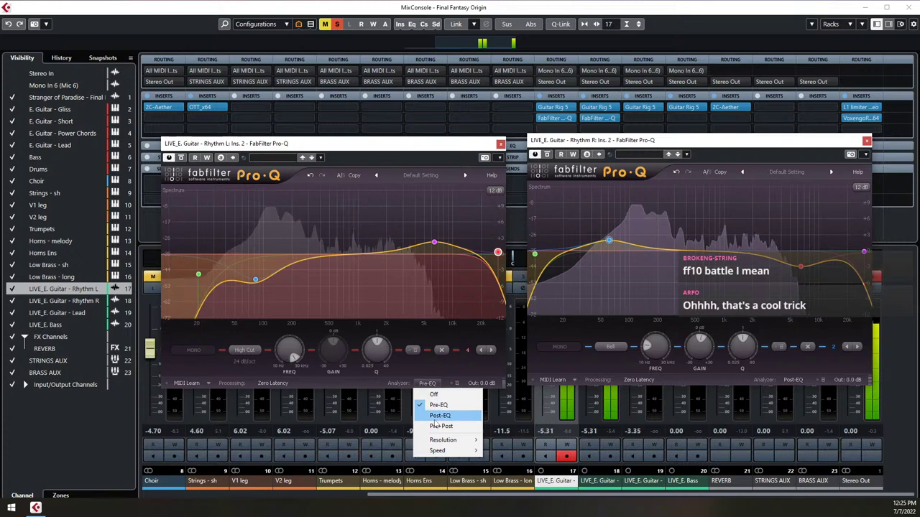
pyautogui.click(437, 416)
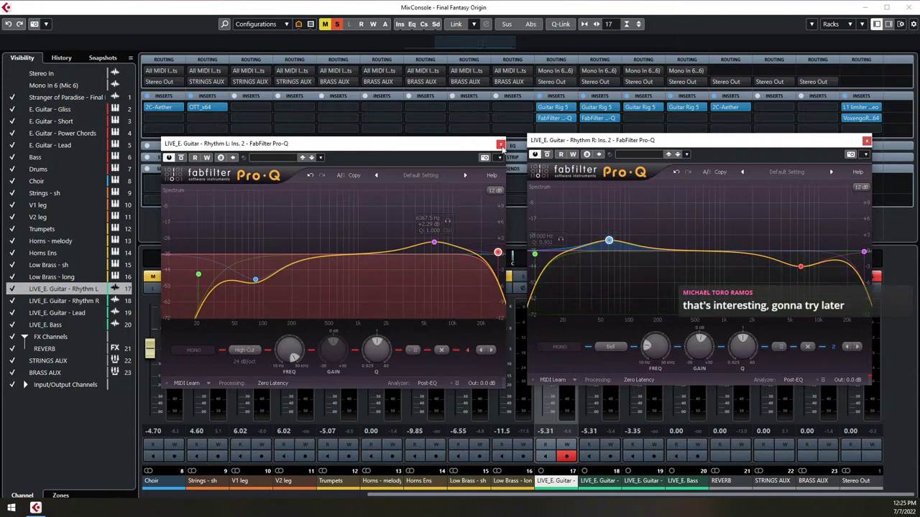
# Close both Pro-Q windows, solo Strings - sh together with the two rhythm guitar tracks, and play them back
pyautogui.click(501, 145)
pyautogui.click(867, 141)
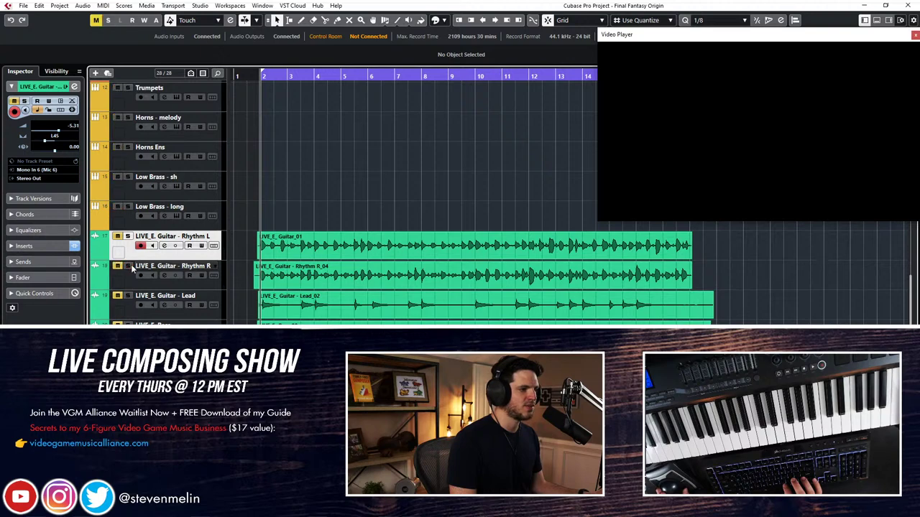
pyautogui.scroll(3, 188, 190)
pyautogui.scroll(-3, 187, 188)
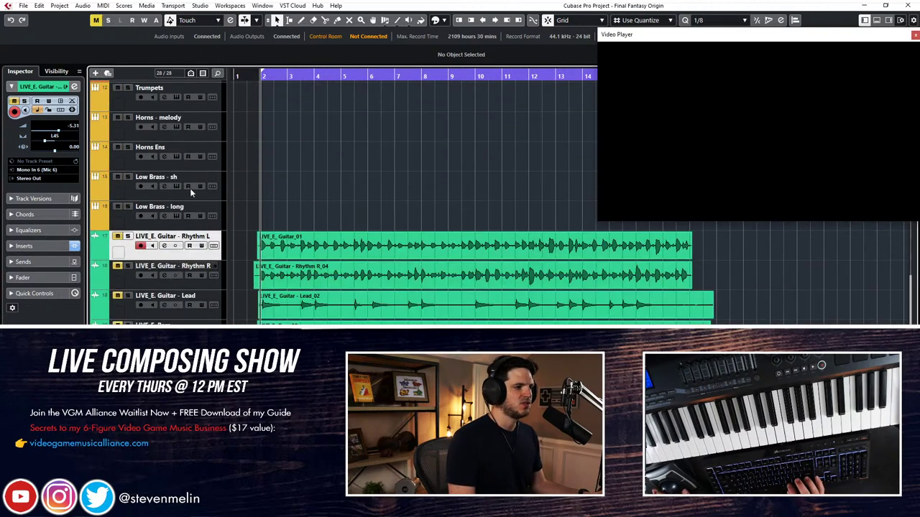
pyautogui.scroll(5, 176, 216)
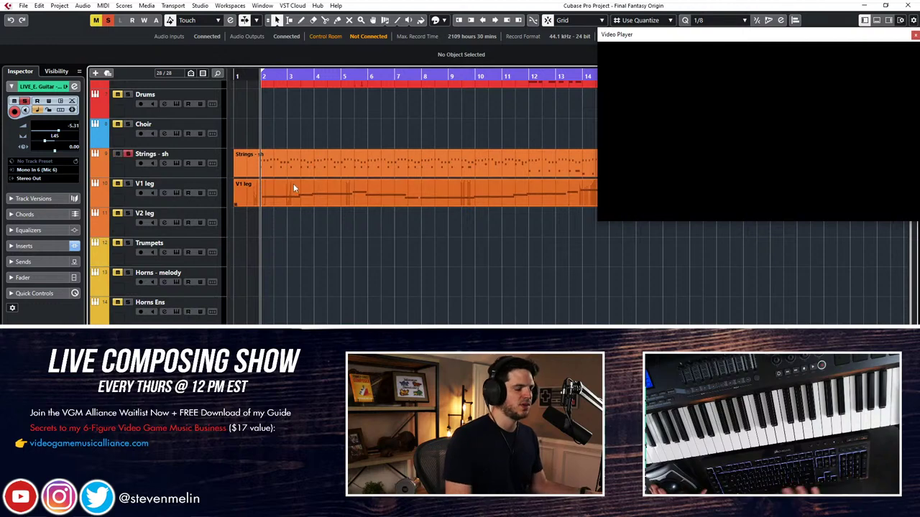
pyautogui.press('space')
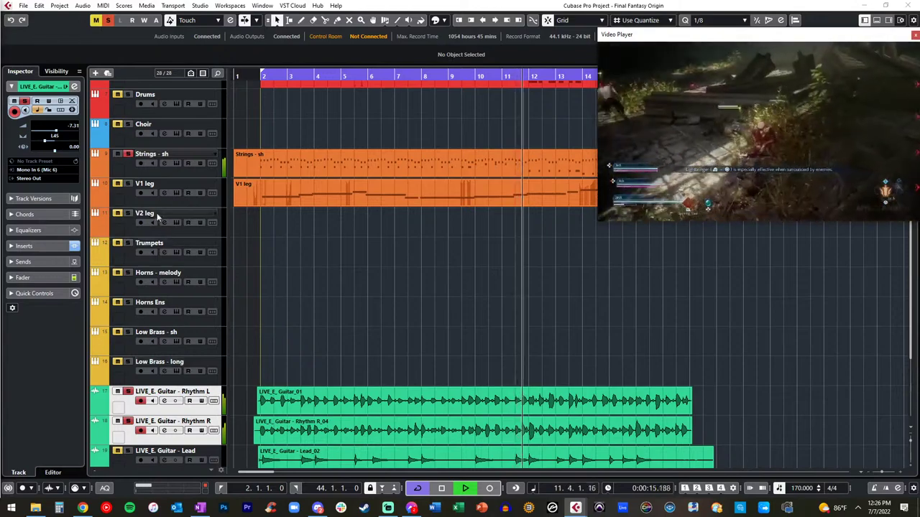
# Raise the Strings - sh volume to 6.02 and lower the Rhythm L and Rhythm R guitars together to -8.39
pyautogui.click(175, 154)
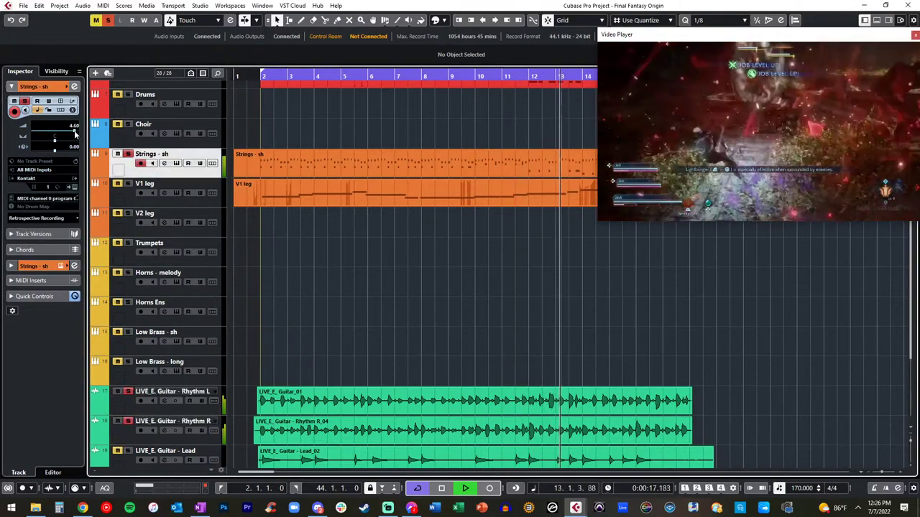
pyautogui.click(176, 391)
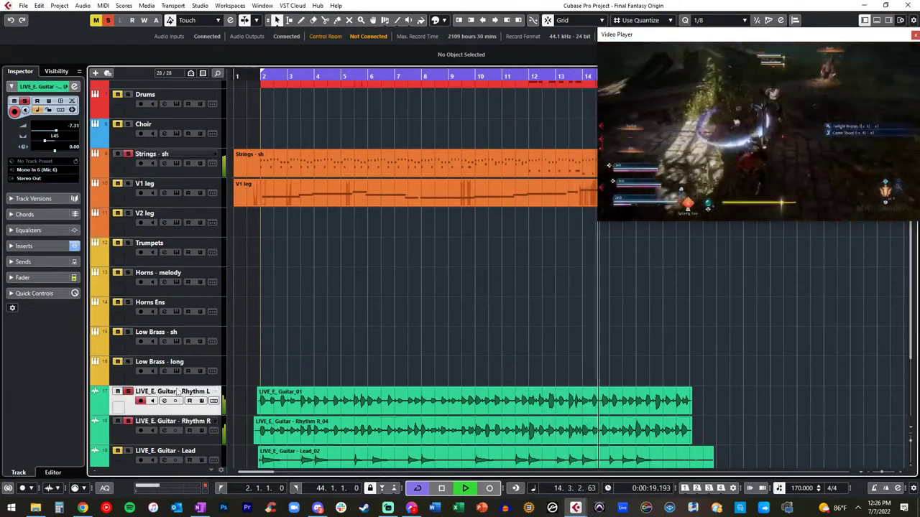
pyautogui.keyDown('shift'); pyautogui.click(173, 423); pyautogui.keyUp('shift')
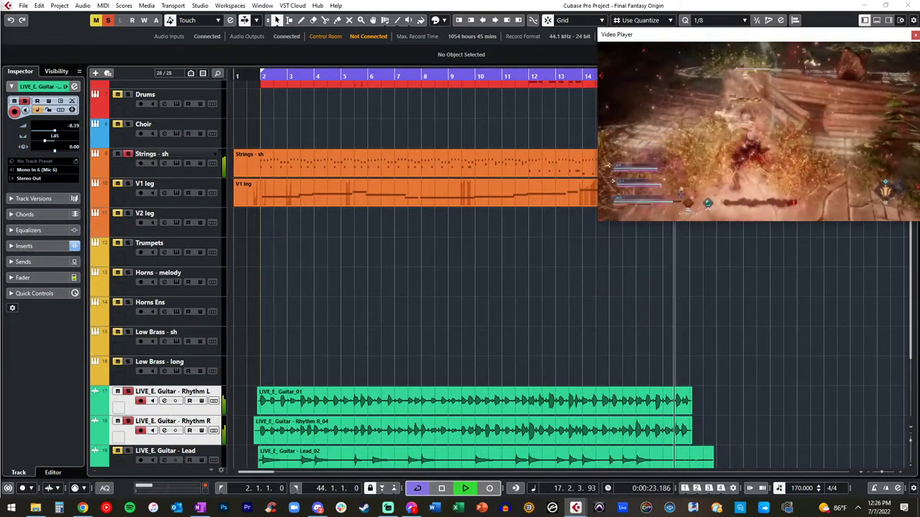
# Look through the guitar, bass, strings and brass tracks while briefly playing the soloed parts from bar 2
pyautogui.click(348, 280)
pyautogui.click(366, 202)
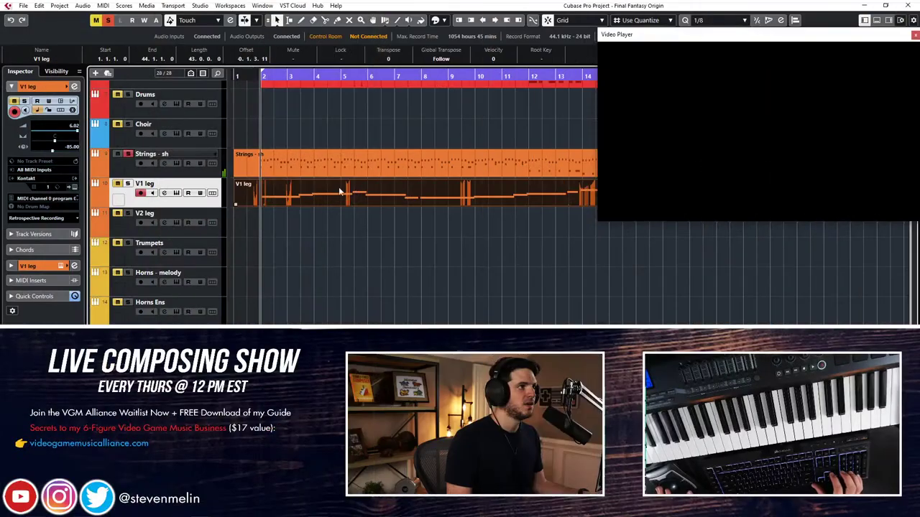
pyautogui.click(337, 245)
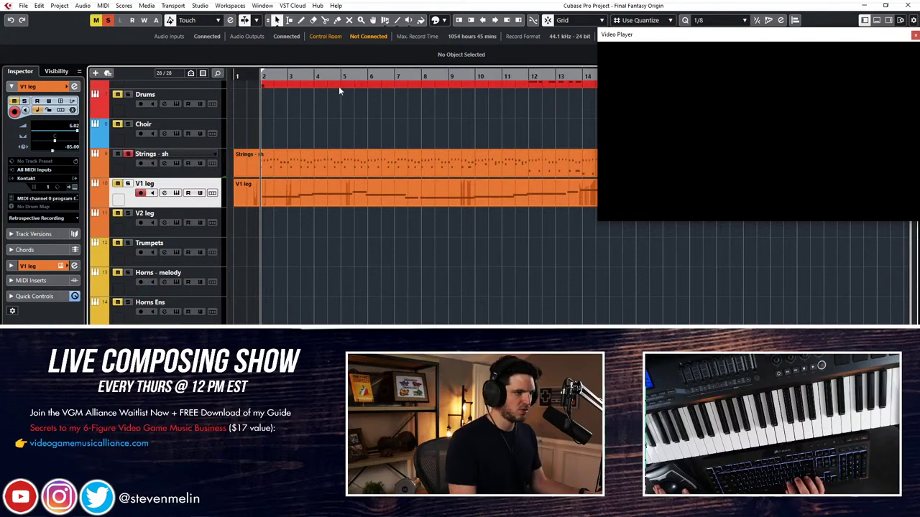
pyautogui.scroll(3, 338, 93)
pyautogui.press('space')
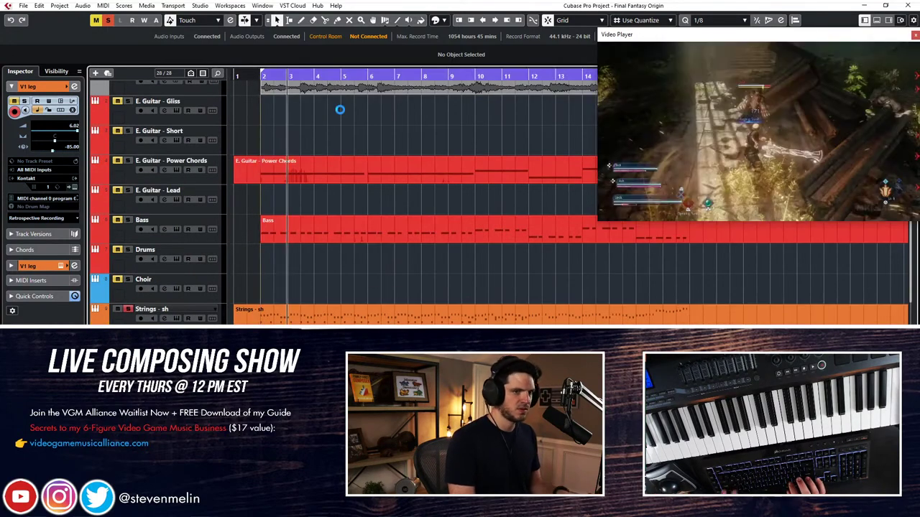
pyautogui.scroll(-5, 362, 188)
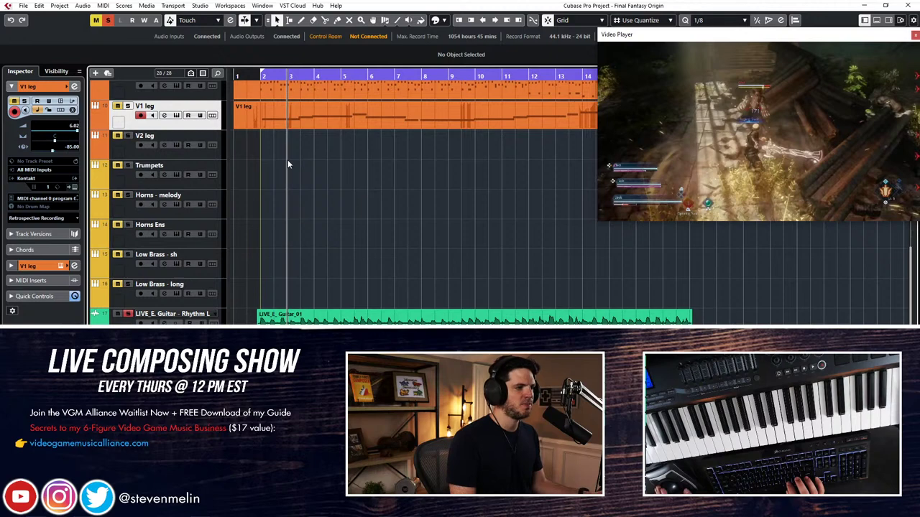
pyautogui.press('space')
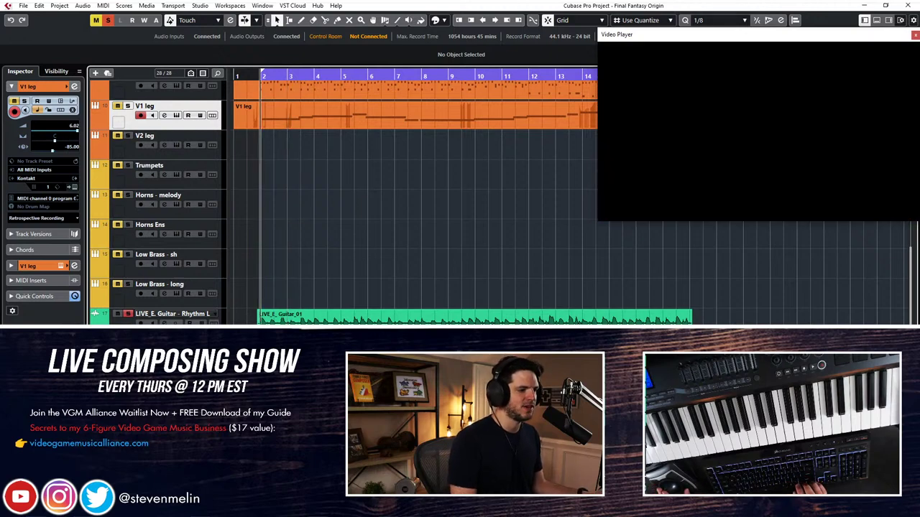
pyautogui.click(257, 352)
pyautogui.click(337, 303)
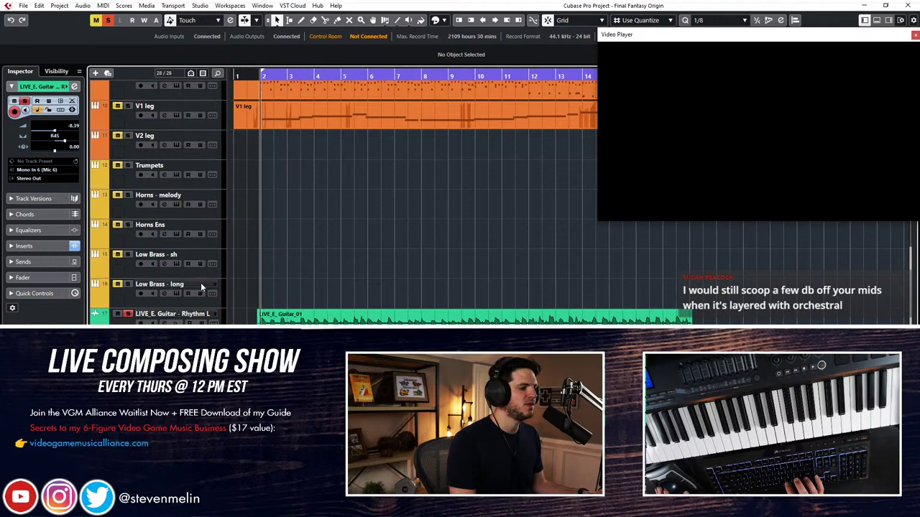
# Add a shallow bell dip near 500 Hz to both the Rhythm L and Rhythm R Pro-Q curves and close their windows
pyautogui.click(195, 314)
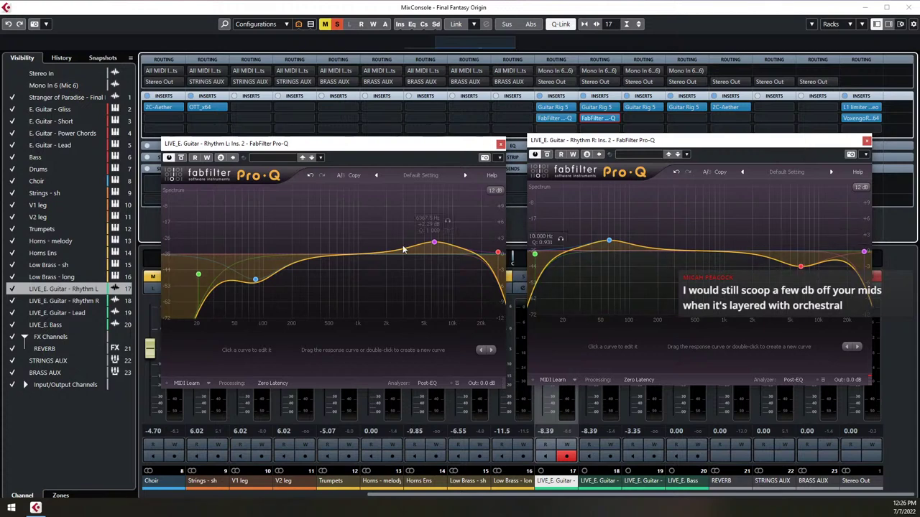
pyautogui.moveTo(331, 260); pyautogui.dragTo(327, 266)
pyautogui.moveTo(709, 251); pyautogui.dragTo(701, 266)
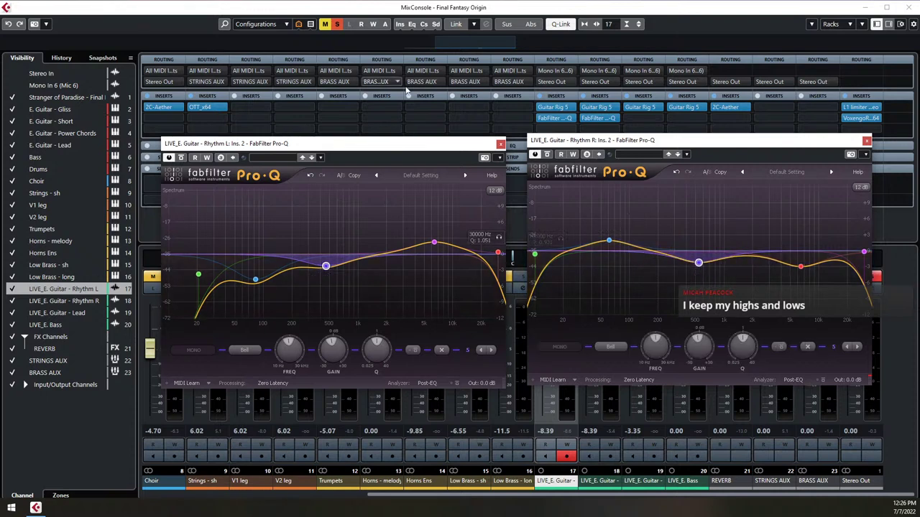
pyautogui.click(501, 143)
pyautogui.click(867, 140)
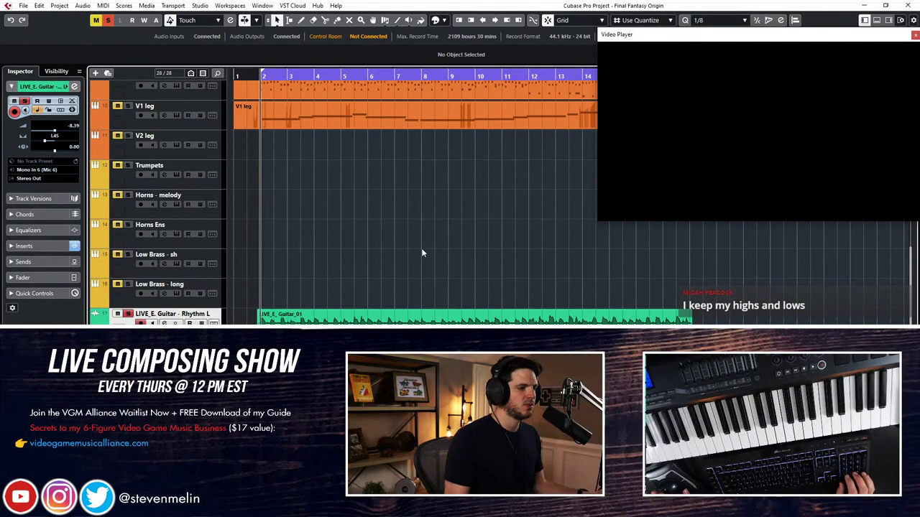
# Play the soloed strings and guitars from bar 2 and check the OTT compressor inserted on Strings - sh
pyautogui.scroll(3, 269, 199)
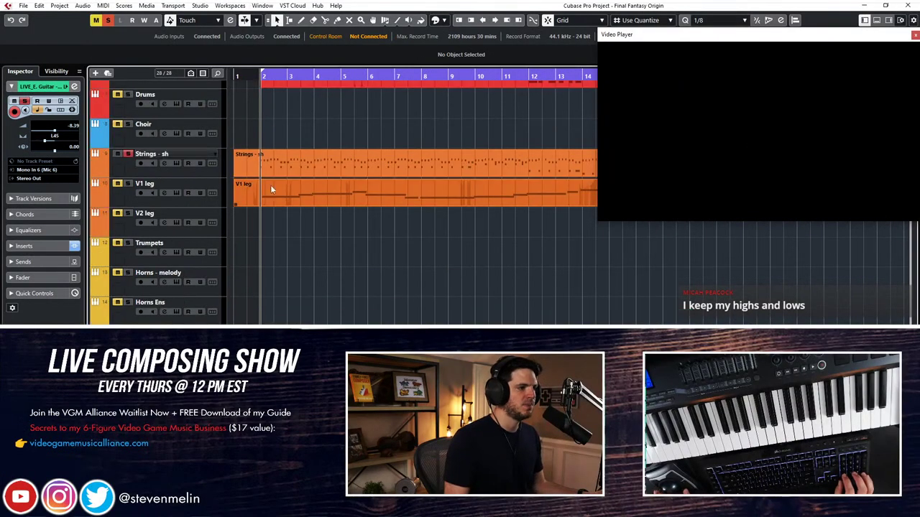
pyautogui.click(195, 157)
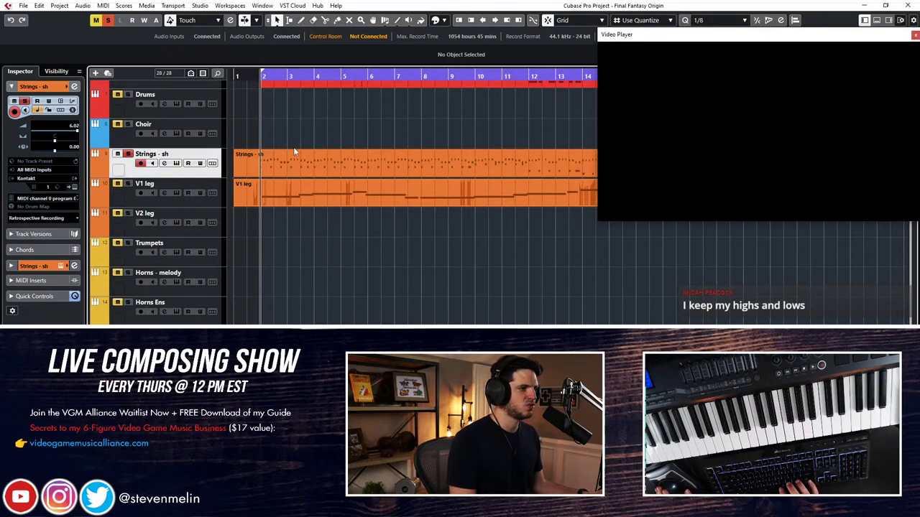
pyautogui.press('space')
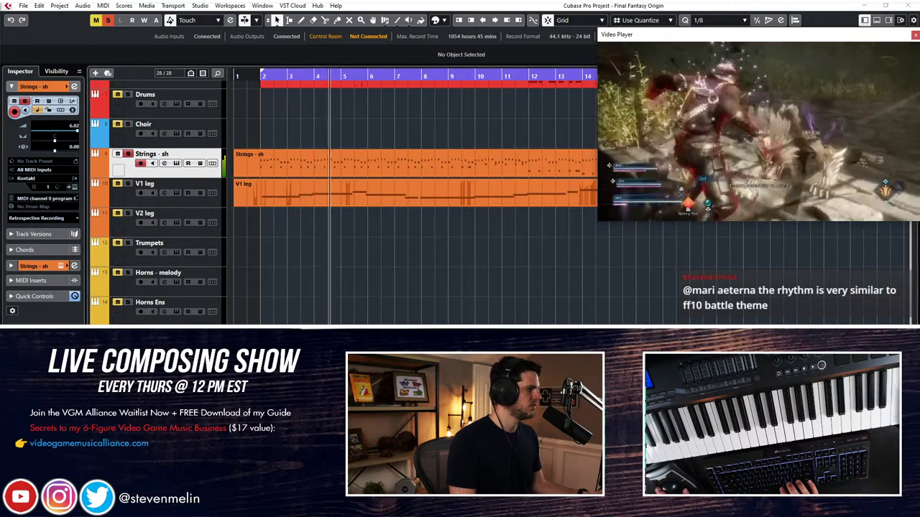
pyautogui.moveTo(425, 158); pyautogui.dragTo(424, 111)
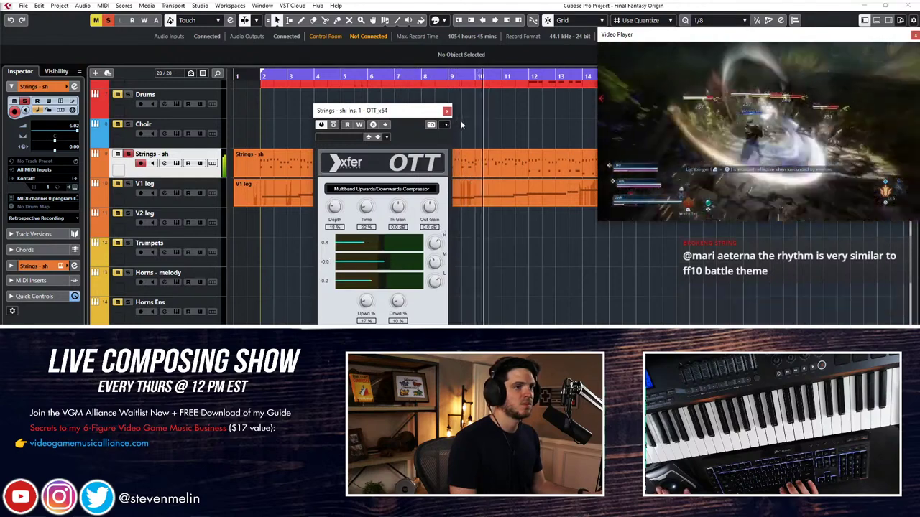
pyautogui.click(447, 112)
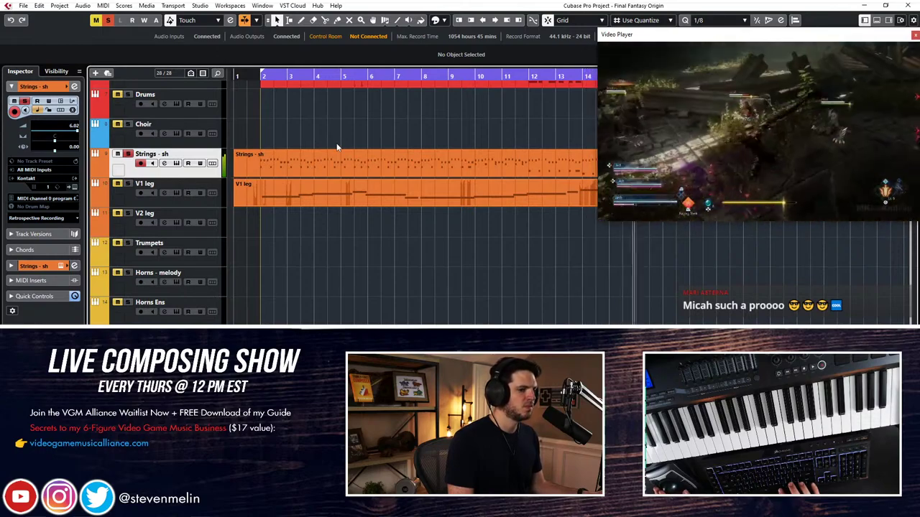
# Solo the LIVE_E. Bass track and inspect the DI-Bass preset in its Guitar Rig 5 insert
pyautogui.scroll(-5, 368, 213)
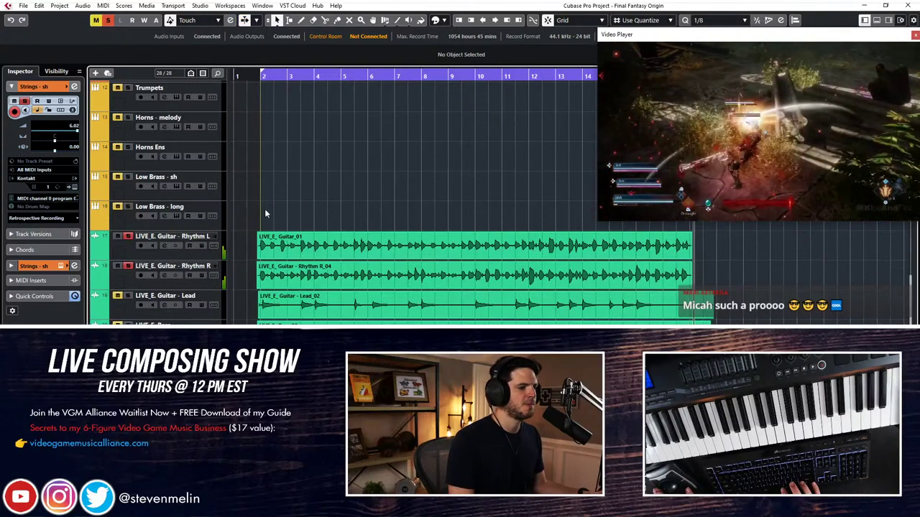
pyautogui.click(166, 323)
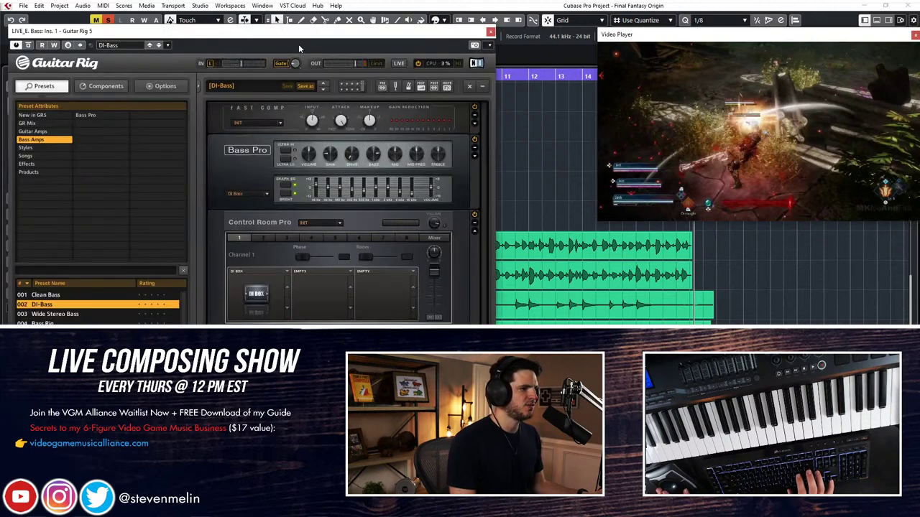
pyautogui.moveTo(268, 33); pyautogui.dragTo(361, 16)
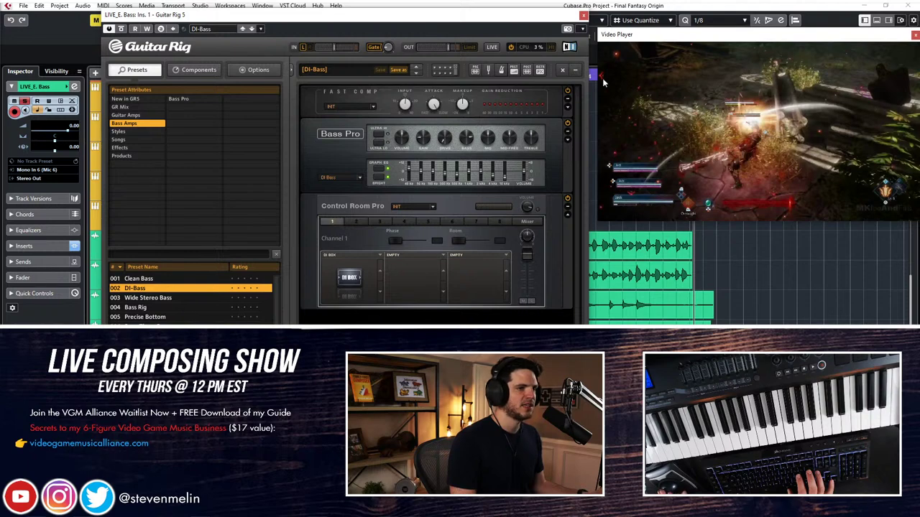
pyautogui.click(583, 16)
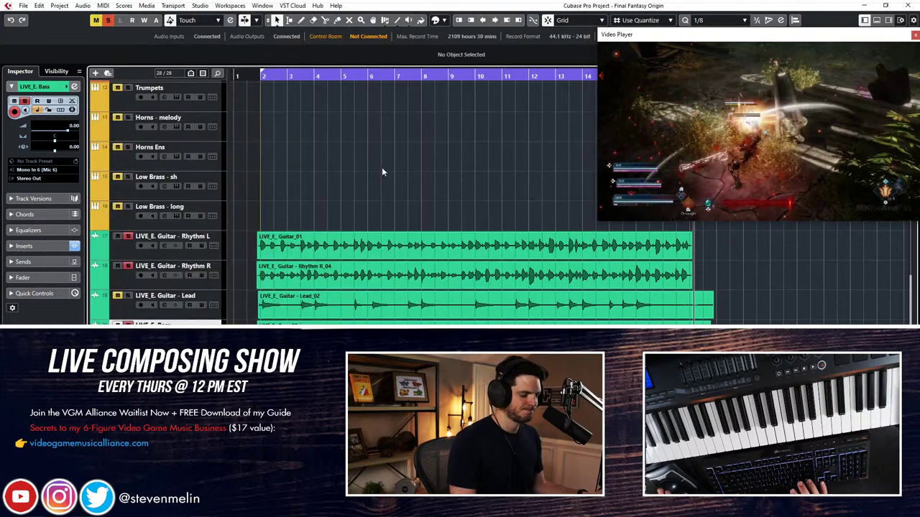
# Take the rhythm guitars out of solo and play the LIVE_E. Bass recording on its own from bar 2
pyautogui.press('KP_Add')
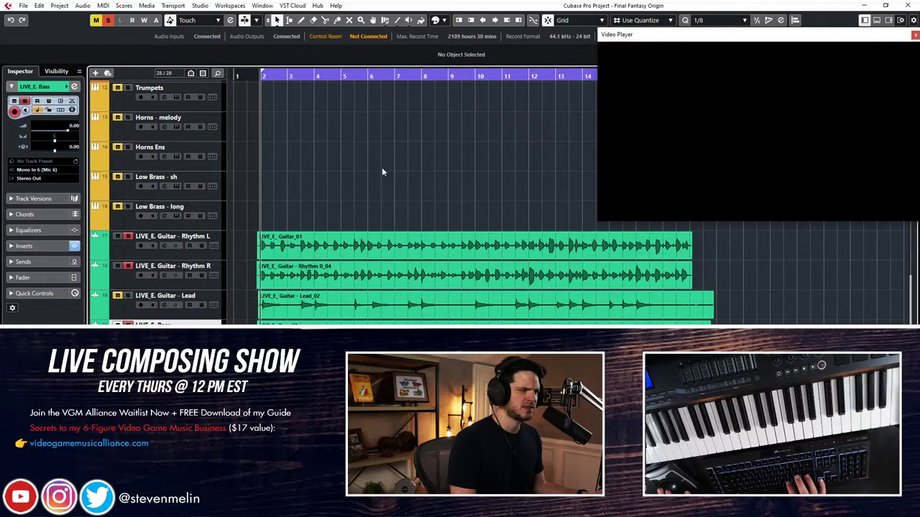
pyautogui.press('KP_Add')
pyautogui.press('KP_Subtract')
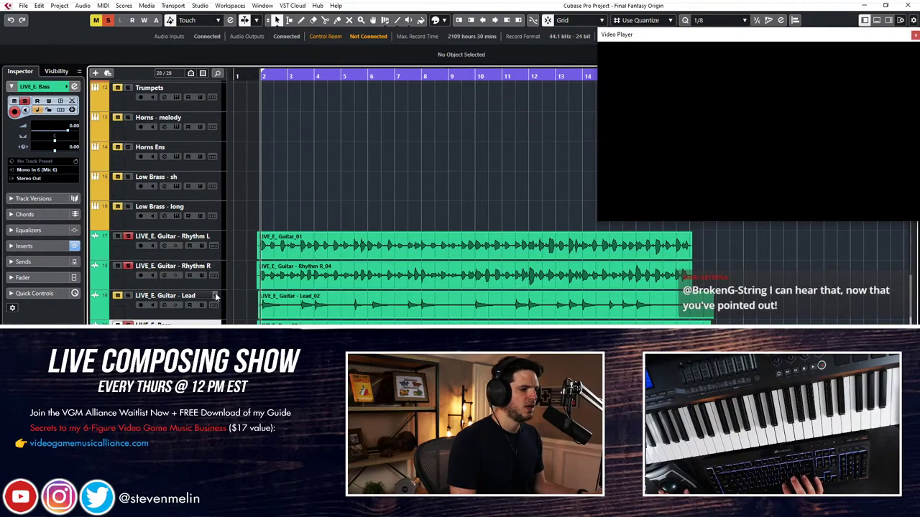
pyautogui.scroll(10, 126, 269)
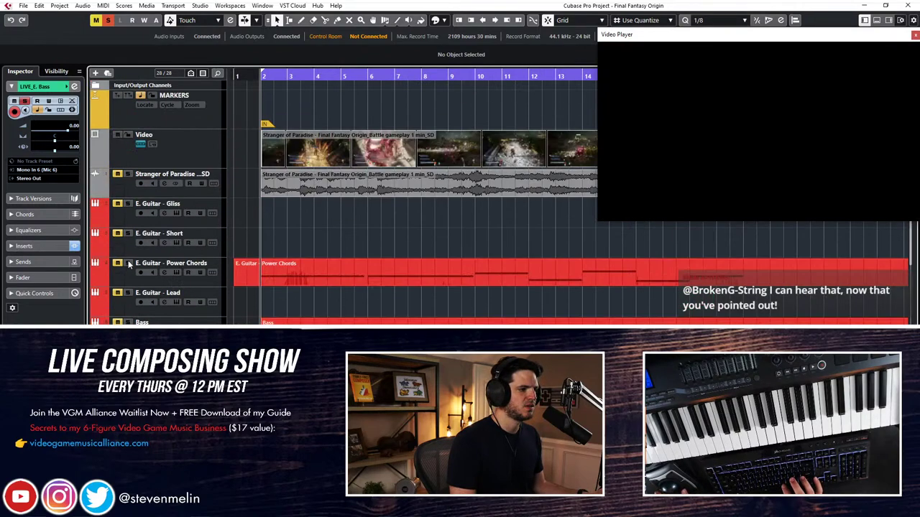
pyautogui.scroll(-2, 130, 271)
pyautogui.press('space')
pyautogui.scroll(-8, 220, 297)
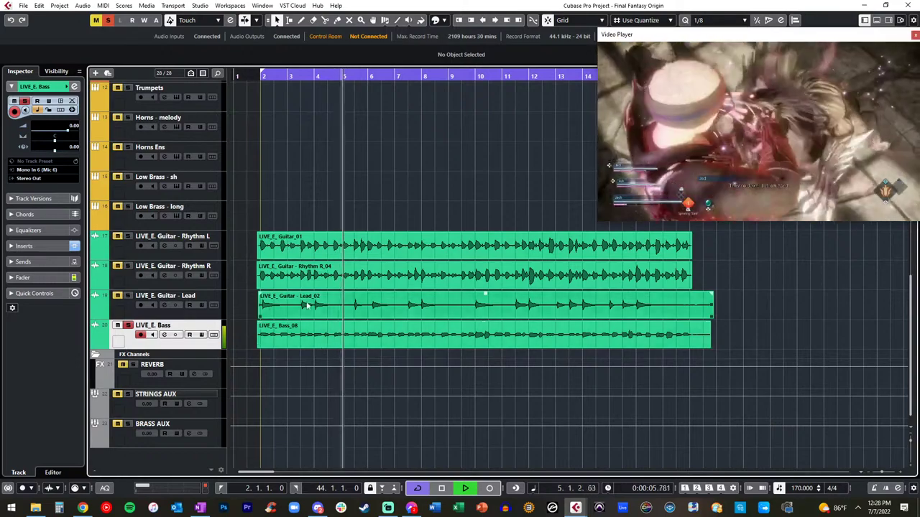
# Add Rhythm L, Rhythm R and Strings - sh to the soloed LIVE_E. Bass and play the combination through to the end
pyautogui.click(128, 236)
pyautogui.click(128, 266)
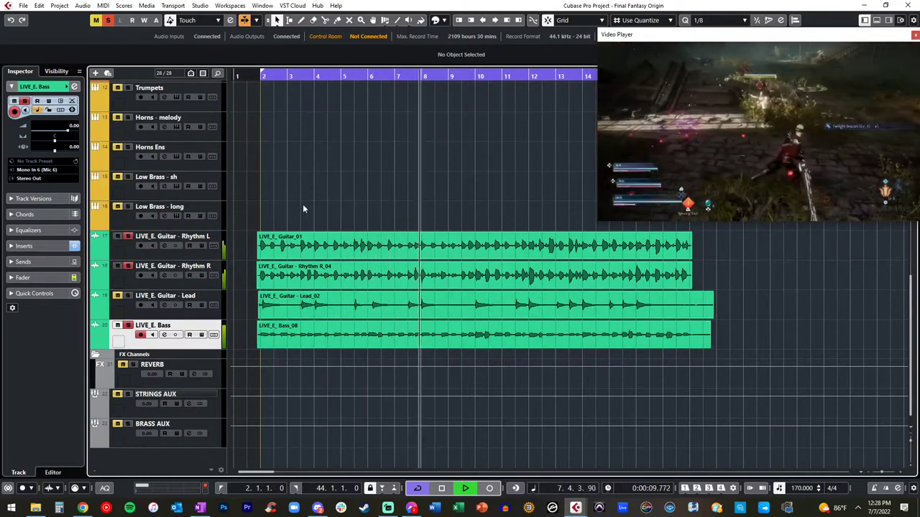
pyautogui.scroll(10, 303, 204)
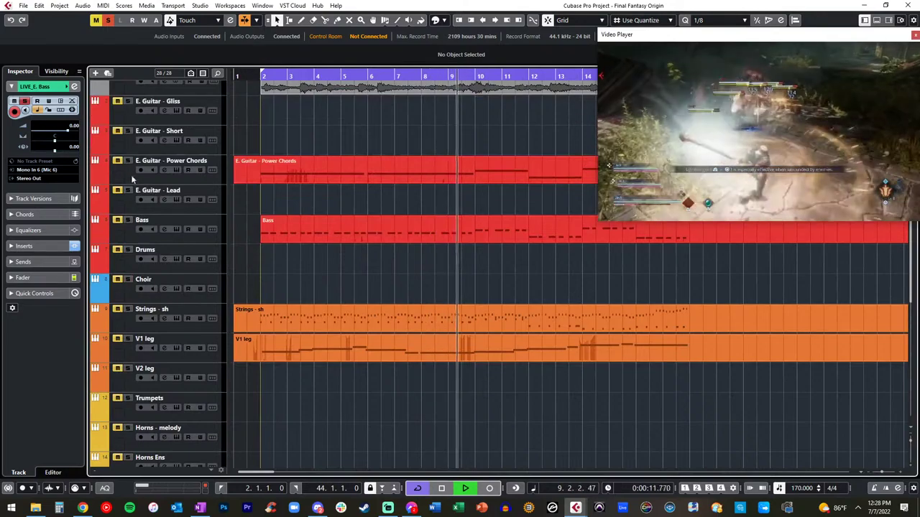
pyautogui.click(128, 309)
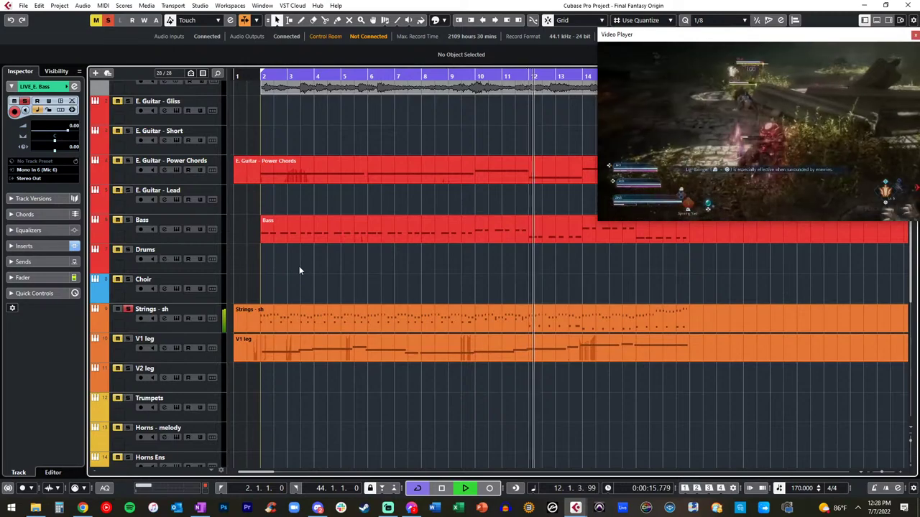
pyautogui.scroll(-5, 299, 266)
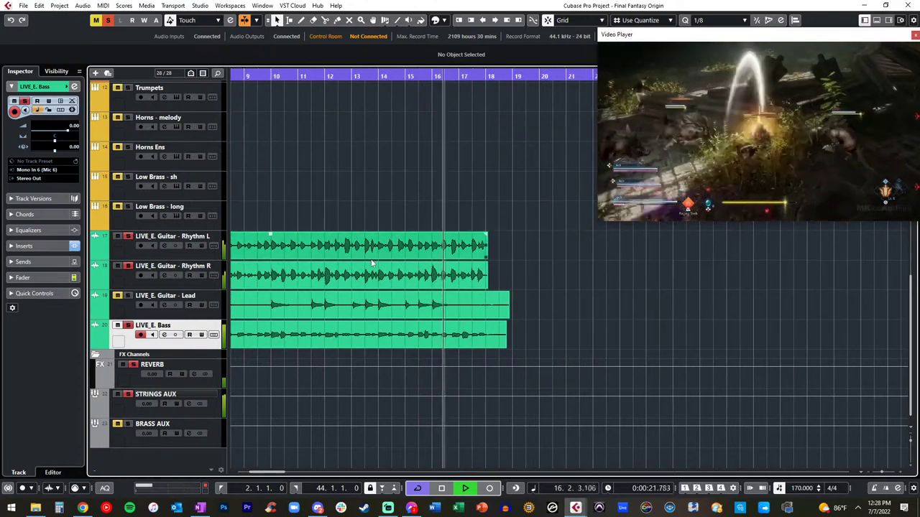
pyautogui.hscroll(-2, 379, 260)
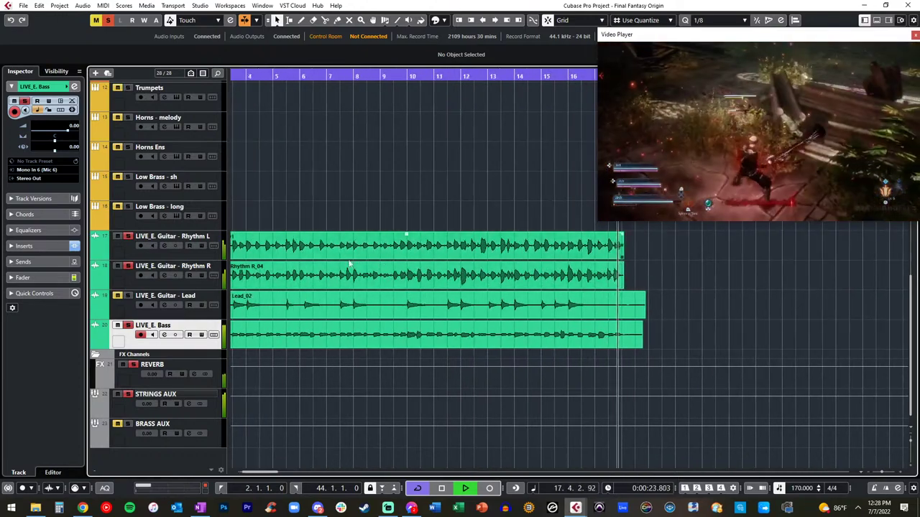
pyautogui.press('space')
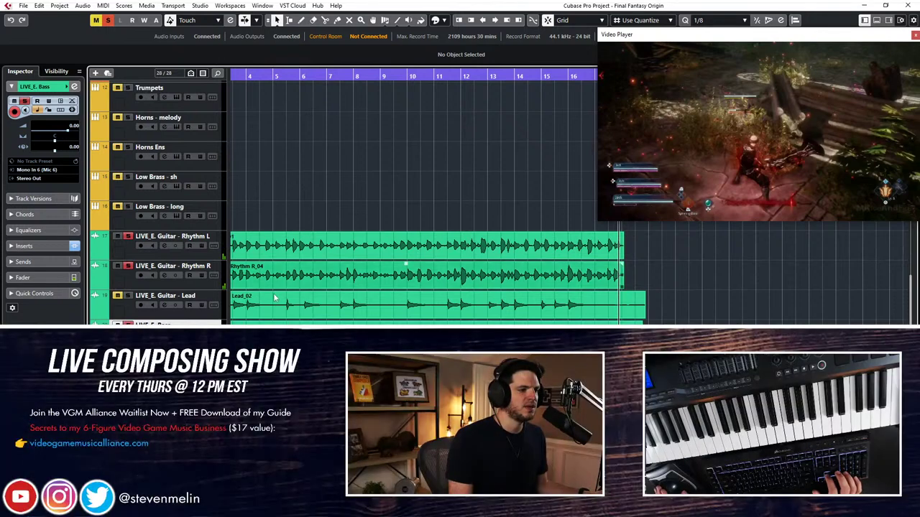
# Select the LIVE_E. Bass clip and replay the end of the soloed guitars, bass and strings around bars 16 and 17
pyautogui.click(282, 332)
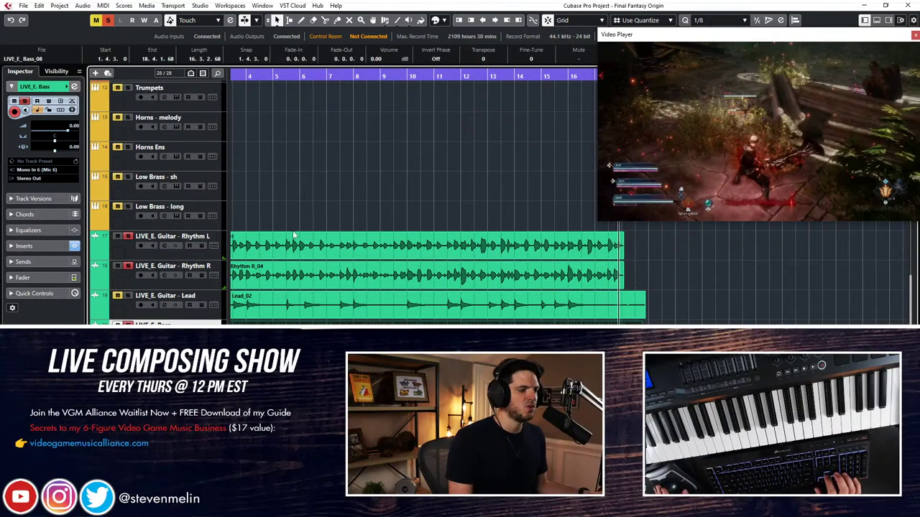
pyautogui.press('KP_Subtract')
pyautogui.press('KP_Subtract')
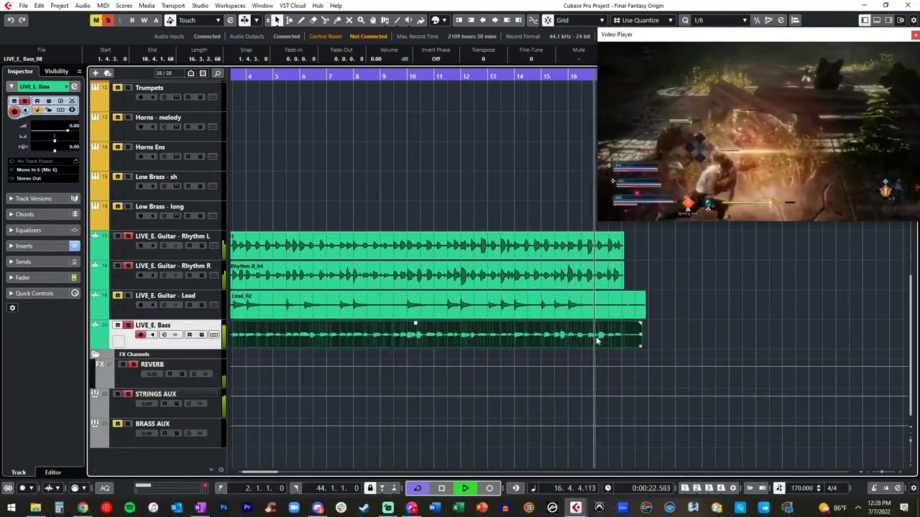
pyautogui.press('space')
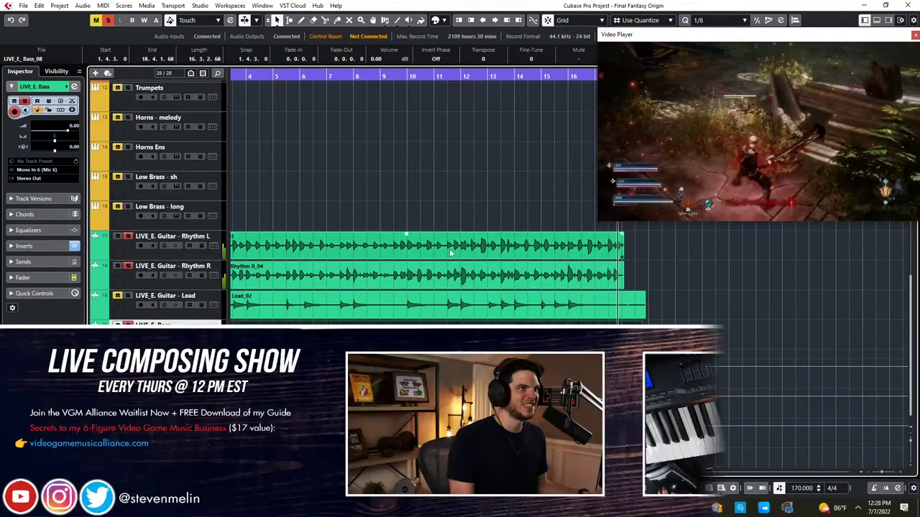
pyautogui.click(361, 163)
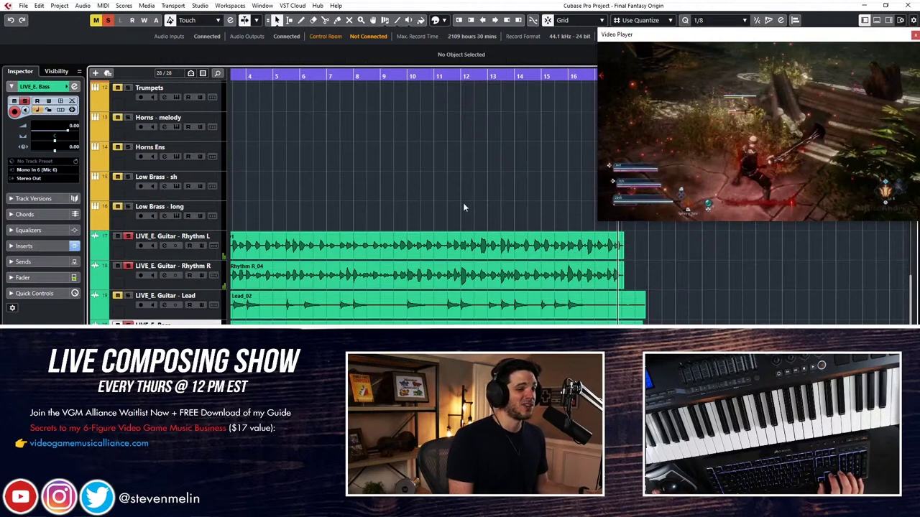
pyautogui.scroll(2, 431, 181)
pyautogui.scroll(-2, 431, 181)
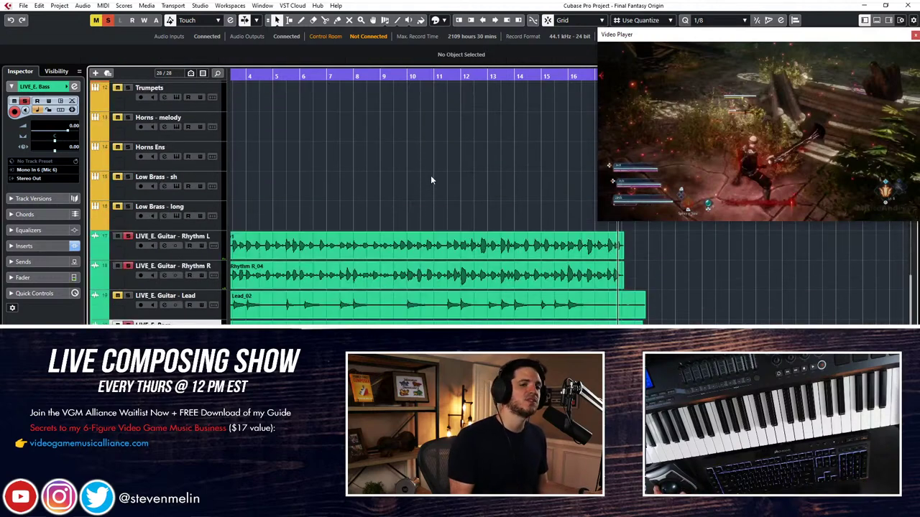
# Solo only the E. Guitar - Power Chords MIDI track and audition it from bar 2 and again from bar 10
pyautogui.press('Home')
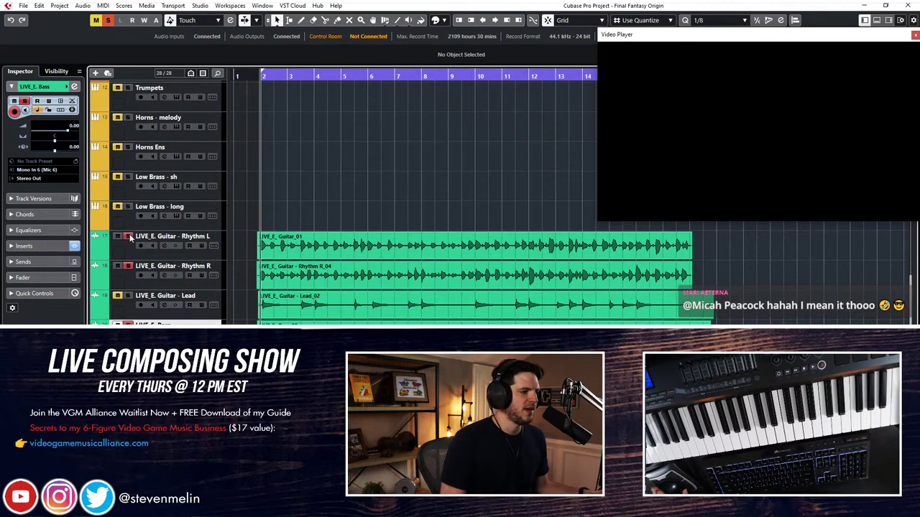
pyautogui.scroll(5, 201, 306)
pyautogui.scroll(10, 315, 235)
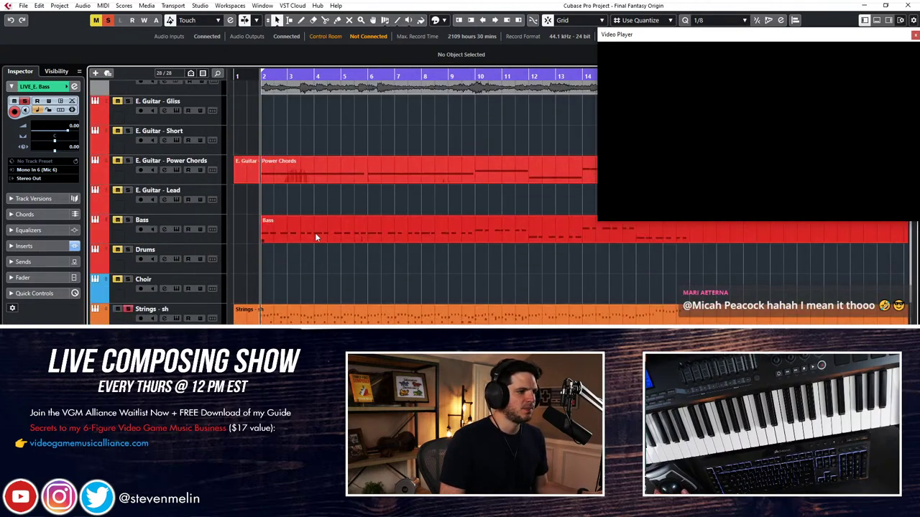
pyautogui.scroll(-3, 315, 234)
pyautogui.click(302, 201)
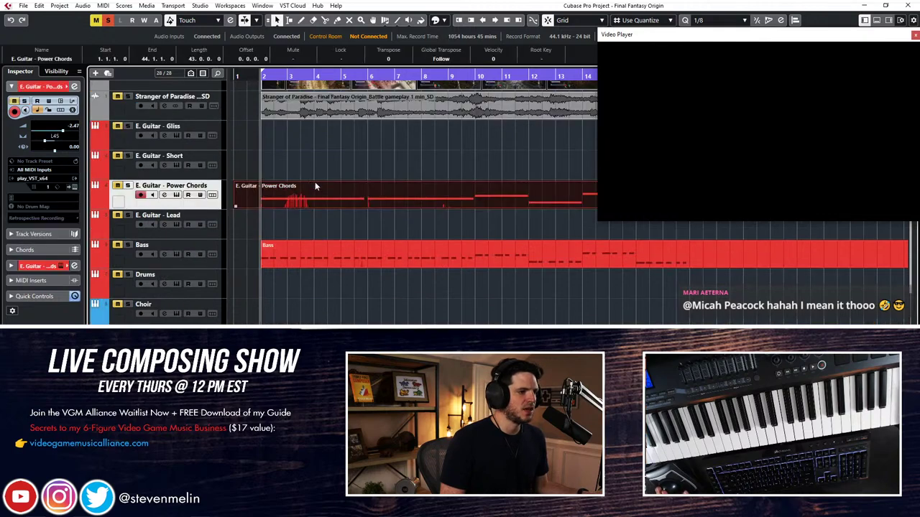
pyautogui.click(276, 188)
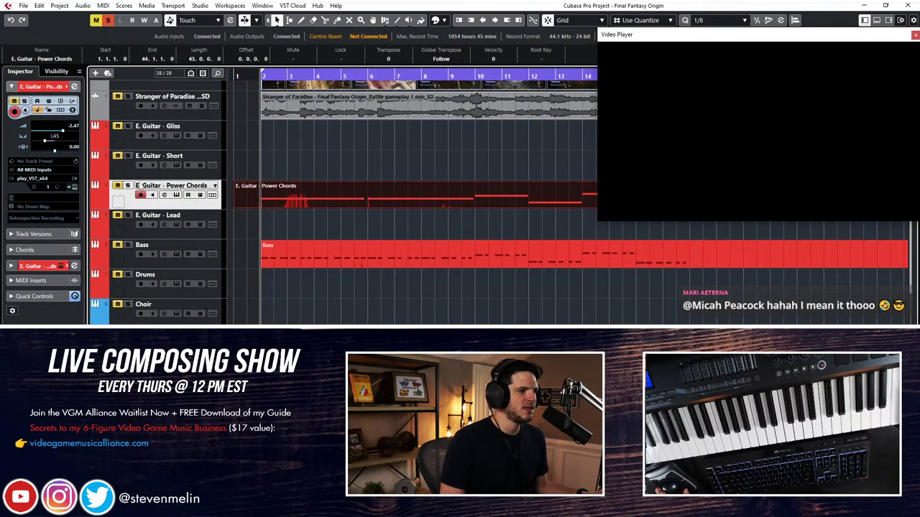
pyautogui.scroll(-8, 248, 214)
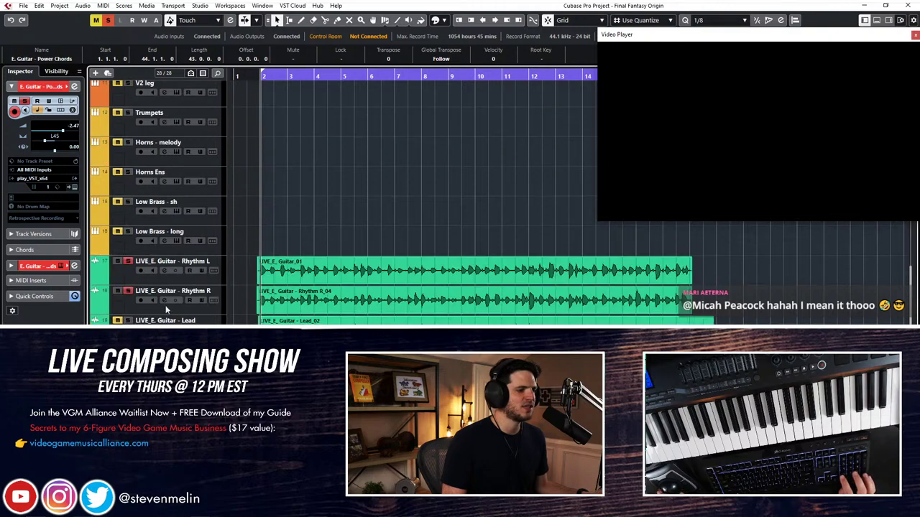
pyautogui.scroll(3, 258, 285)
pyautogui.scroll(-4, 258, 284)
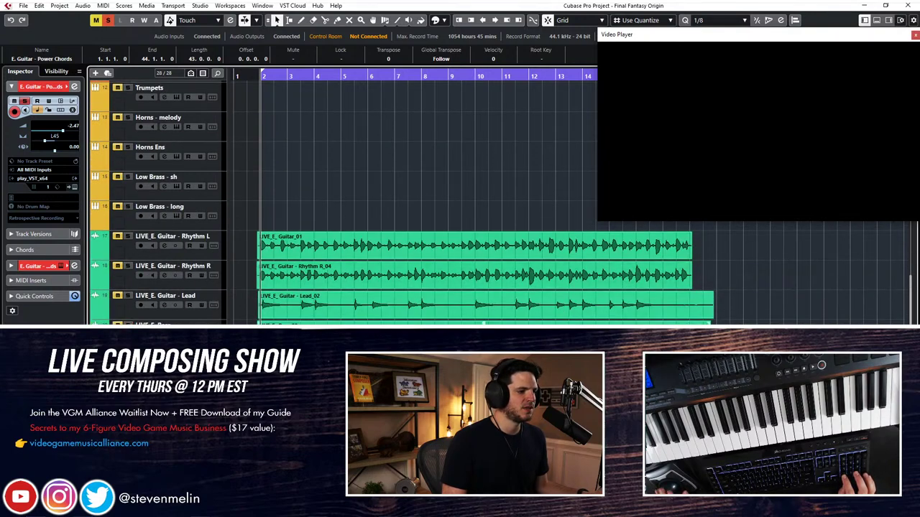
pyautogui.scroll(8, 258, 285)
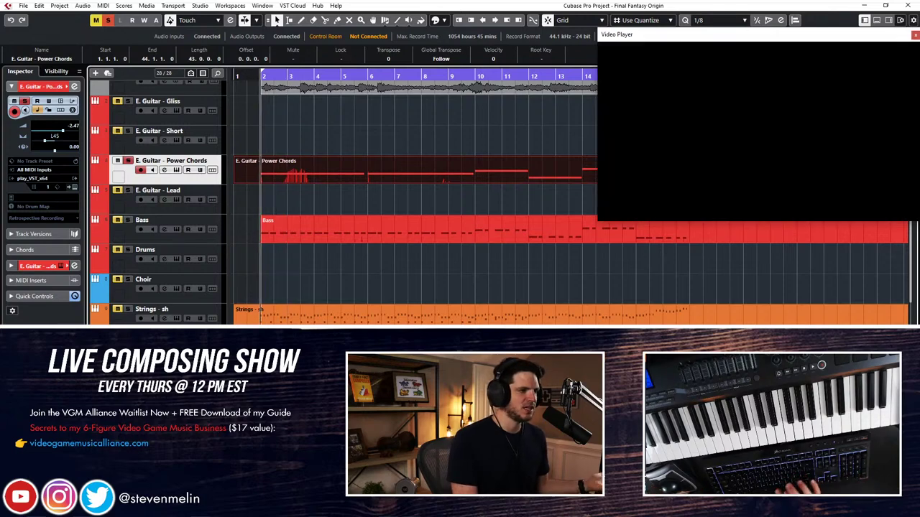
pyautogui.press('space')
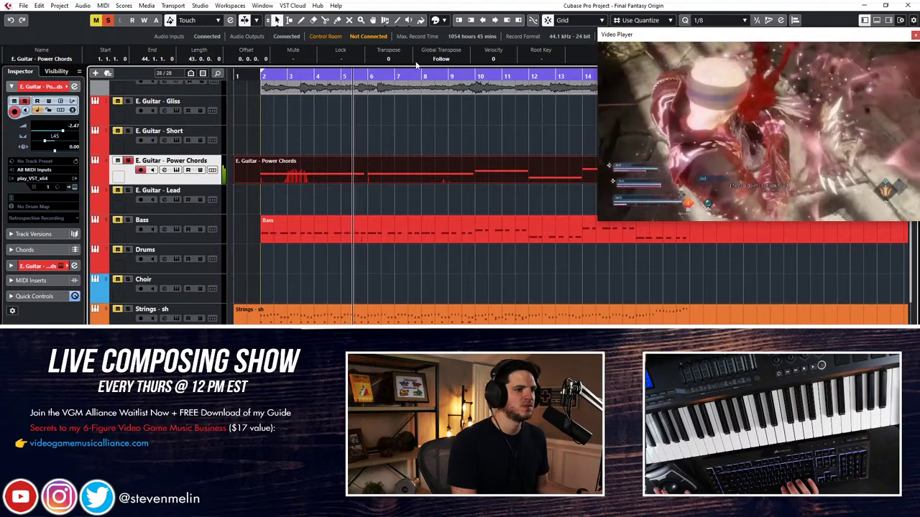
pyautogui.click(476, 77)
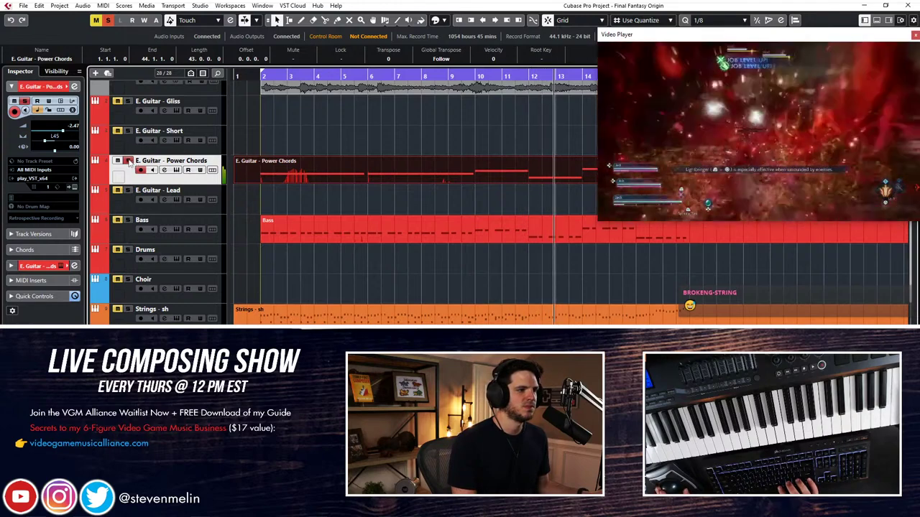
# Solo LIVE_E. Guitar - Rhythm L and Rhythm R instead and play them from bar 2 for comparison, ending by clearing their solos
pyautogui.scroll(-5, 129, 158)
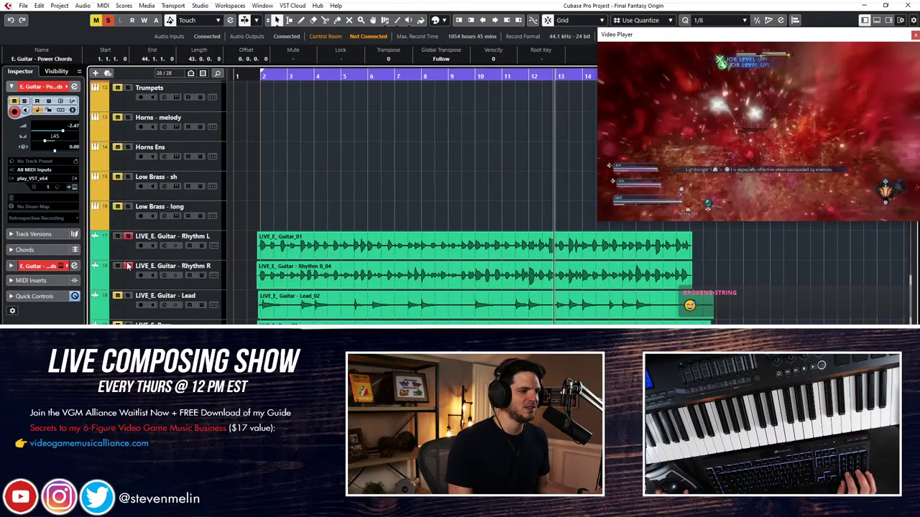
pyautogui.press('KP_1')
pyautogui.press('space')
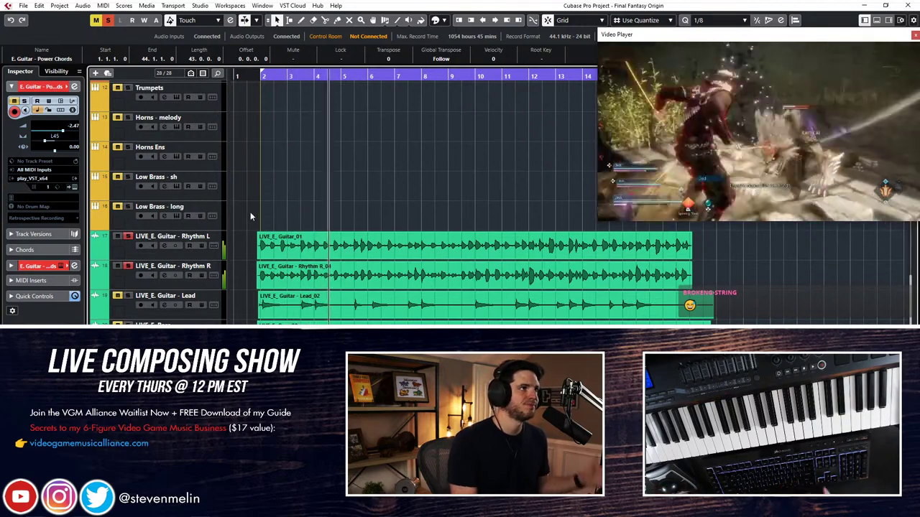
pyautogui.click(128, 237)
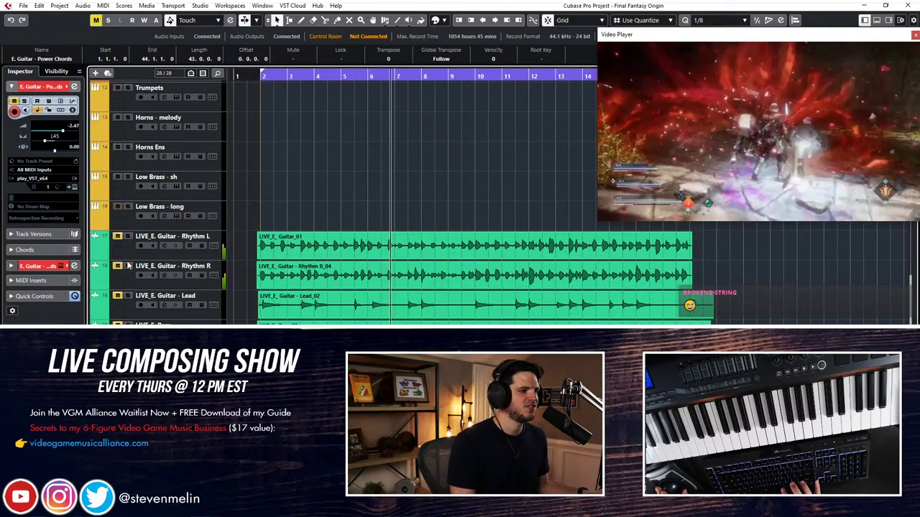
# Solo the MIDI Bass track, play it from bar 2, and switch the solo to LIVE_E. Bass to compare the two basses
pyautogui.scroll(5, 270, 251)
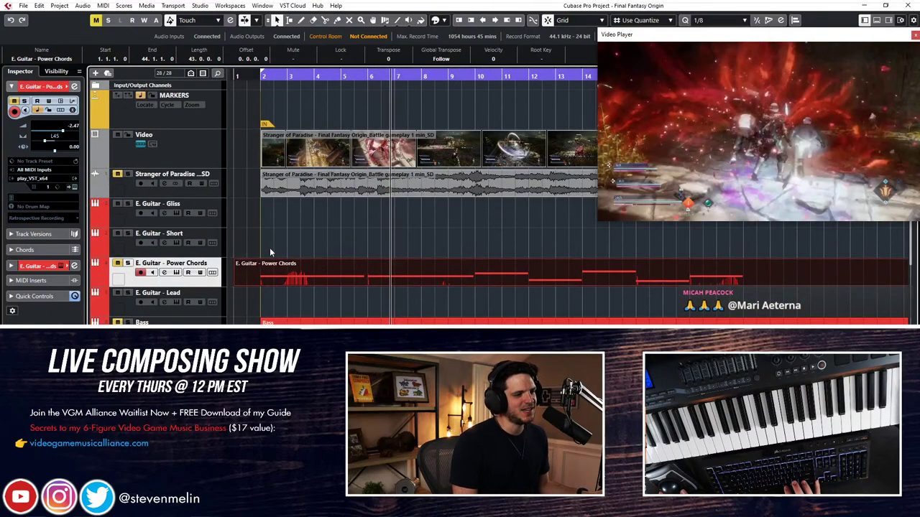
pyautogui.press('space')
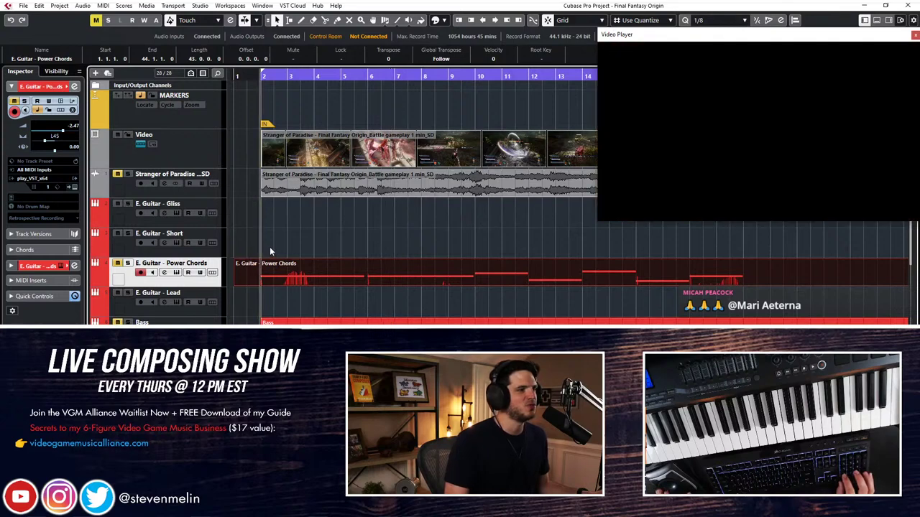
pyautogui.click(279, 249)
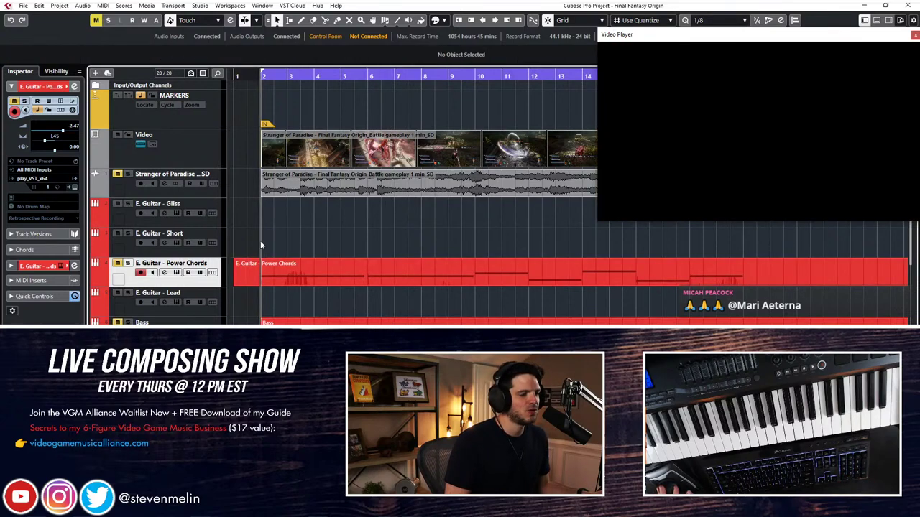
pyautogui.scroll(-3, 271, 237)
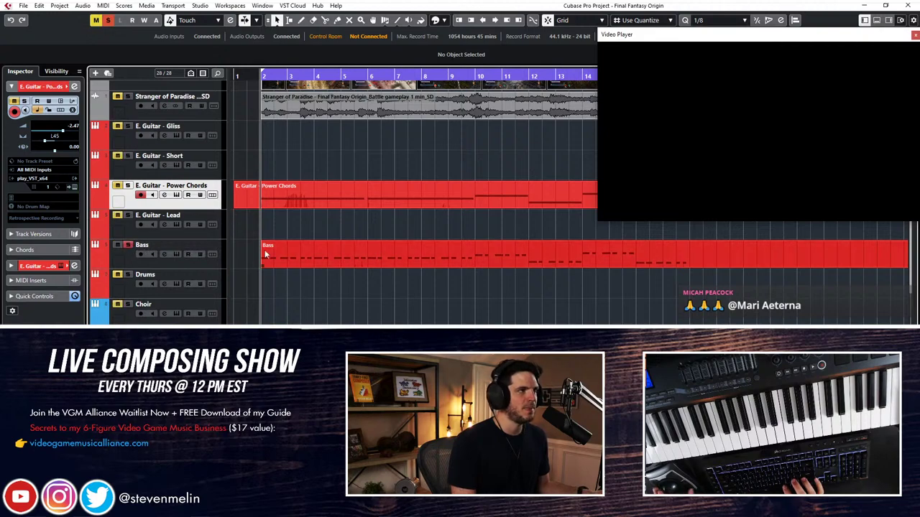
pyautogui.press('space')
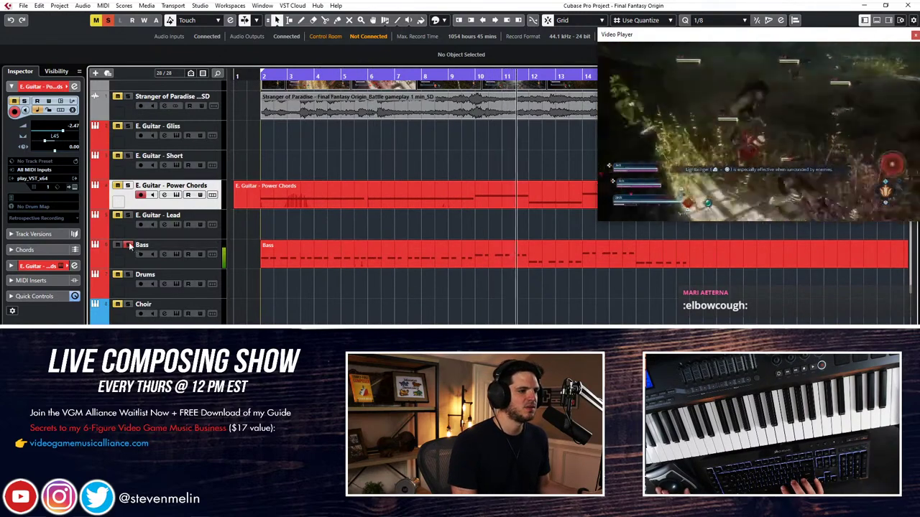
pyautogui.scroll(-5, 145, 263)
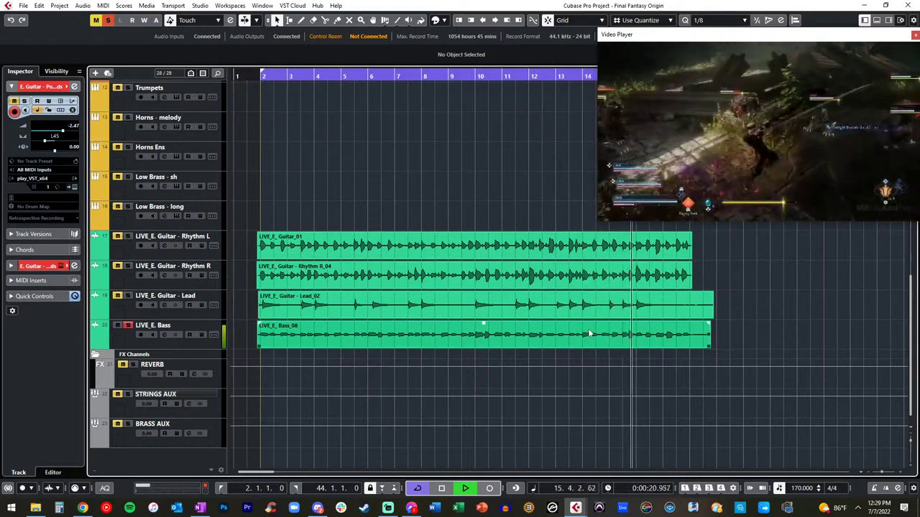
# Insert FabFilter Pro-Q on LIVE_E. Bass with a high cut near 12.8 kHz and a low cut near 13 Hz
pyautogui.click(158, 327)
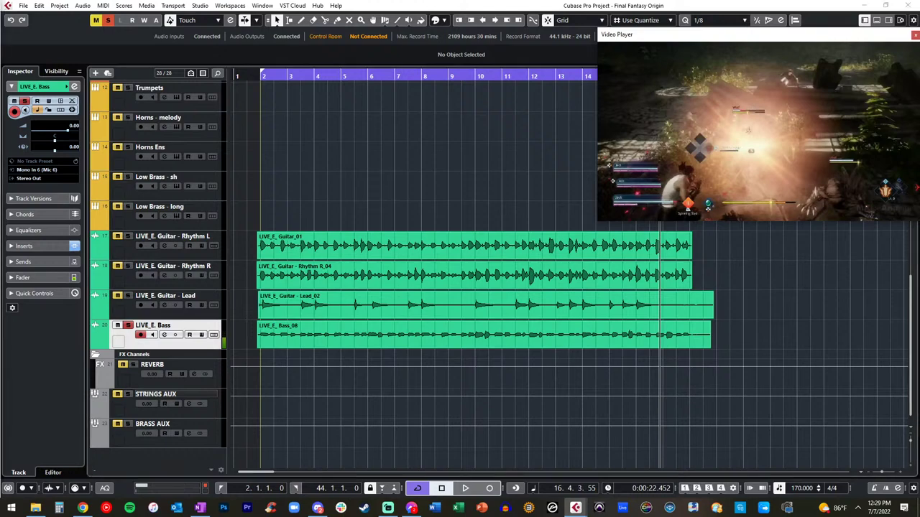
pyautogui.moveTo(0, 128); pyautogui.dragTo(456, 107)
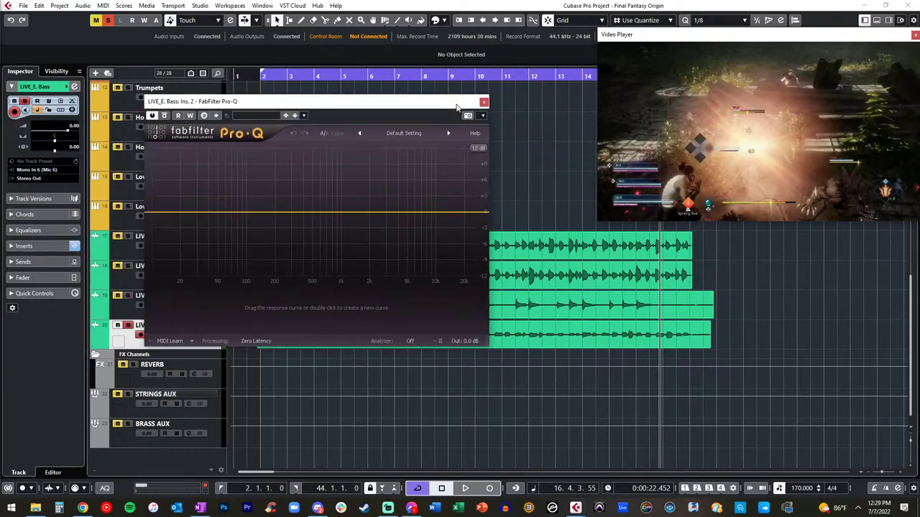
pyautogui.moveTo(485, 219); pyautogui.dragTo(451, 223)
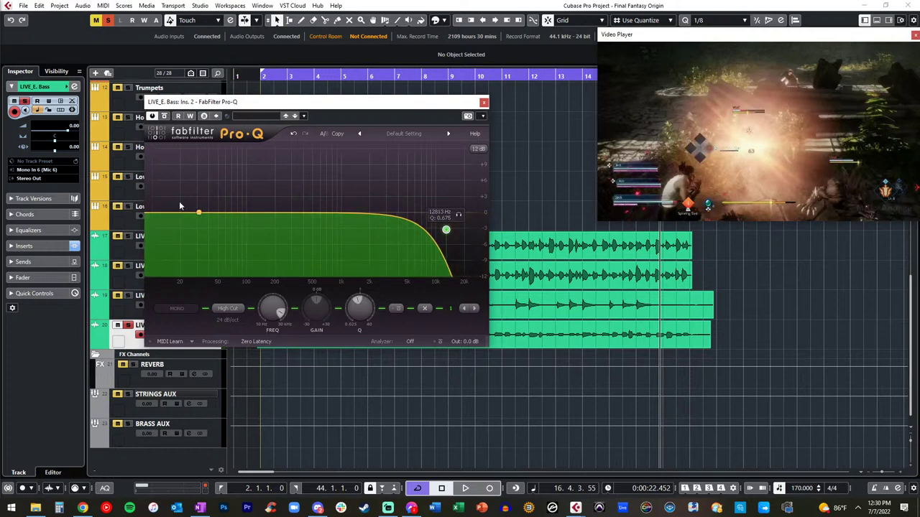
pyautogui.moveTo(147, 219); pyautogui.dragTo(185, 224)
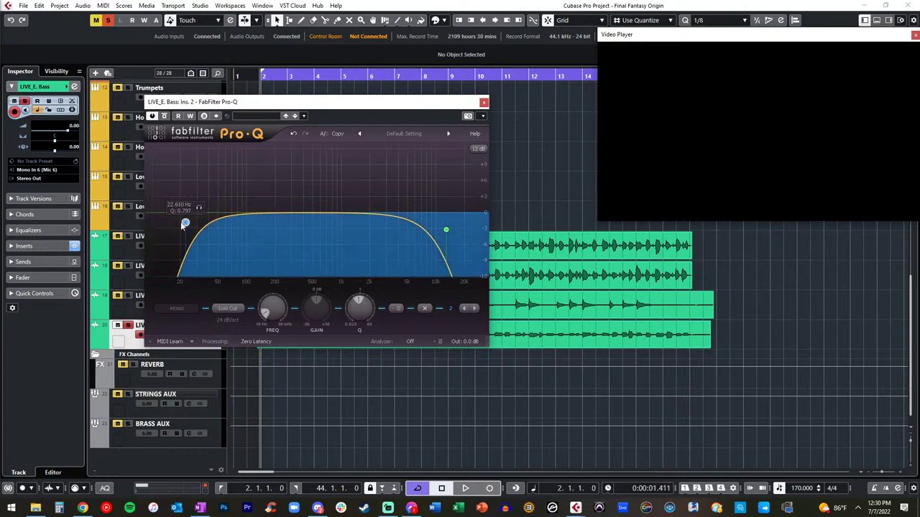
pyautogui.moveTo(251, 102); pyautogui.dragTo(298, 54)
pyautogui.moveTo(232, 175); pyautogui.dragTo(205, 177)
# Shape the bass EQ with a slight bell boost near 100 Hz and bell dips of about 3 dB near 700 Hz and 3.6 kHz
pyautogui.moveTo(288, 168); pyautogui.dragTo(285, 148)
pyautogui.moveTo(361, 164); pyautogui.dragTo(373, 187)
pyautogui.moveTo(429, 170); pyautogui.dragTo(438, 186)
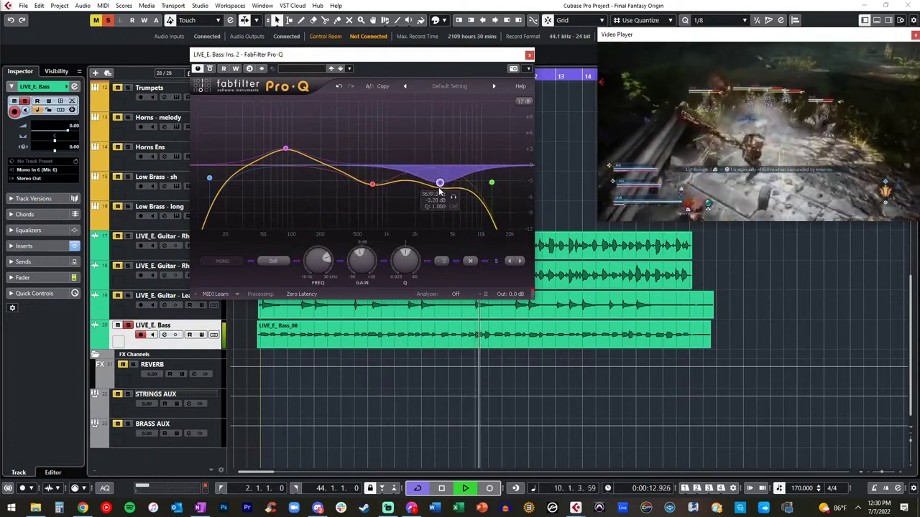
pyautogui.moveTo(286, 150); pyautogui.dragTo(290, 157)
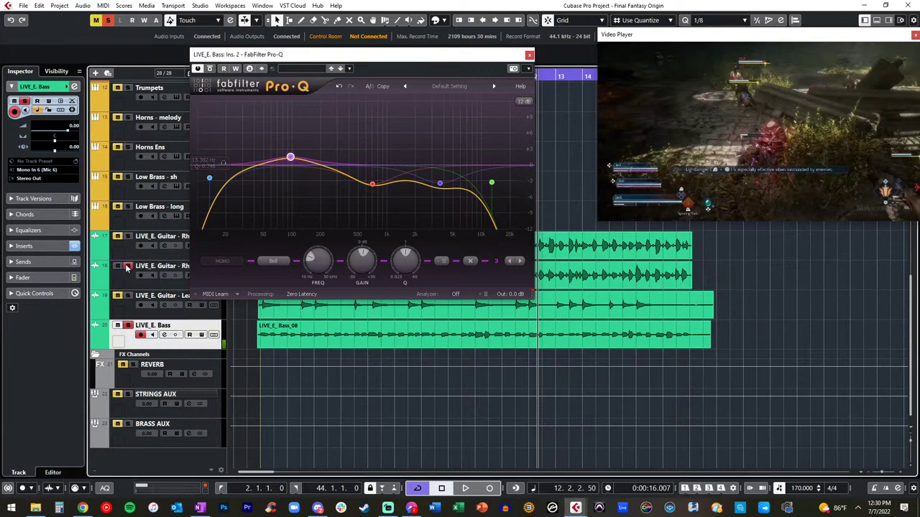
# Close the bass EQ and play the soloed live rhythm guitars and bass from bar 2, adding Strings - sh to the solo
pyautogui.click(530, 55)
pyautogui.press('KP_Subtract')
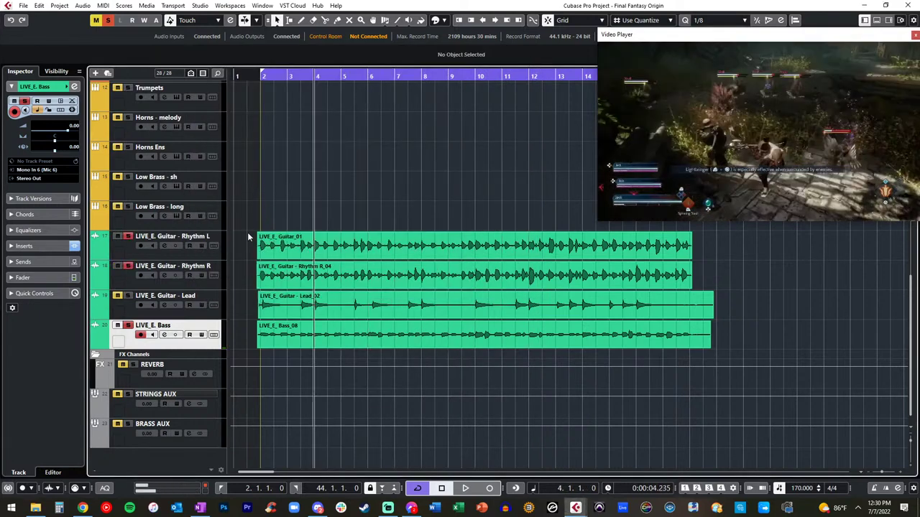
pyautogui.press('KP_Subtract')
pyautogui.press('space')
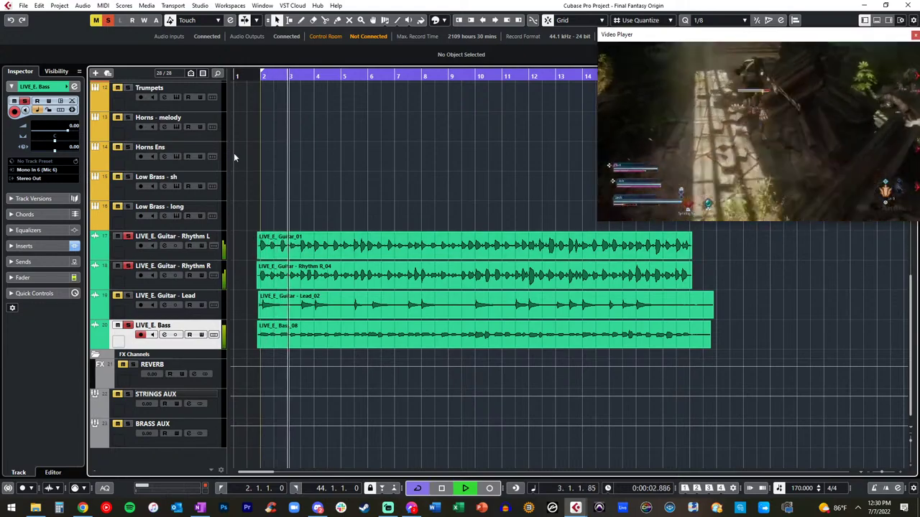
pyautogui.scroll(10, 143, 180)
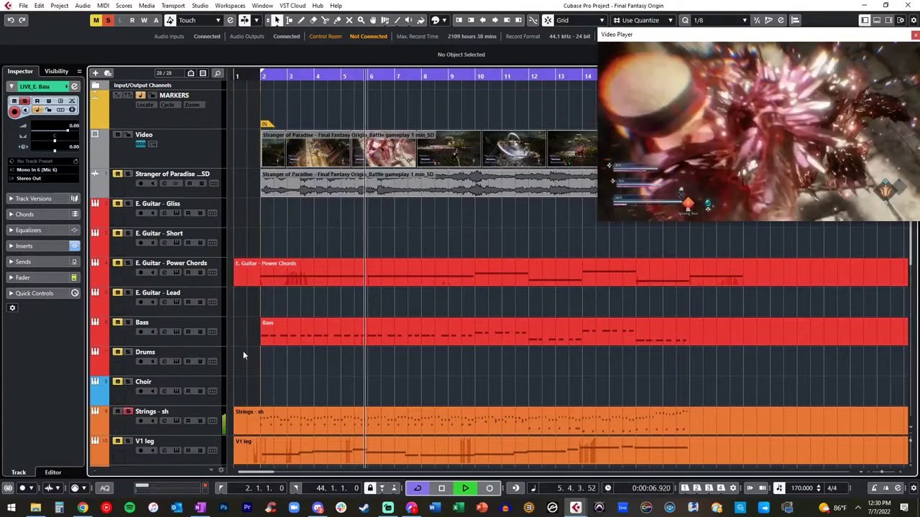
pyautogui.scroll(-4, 273, 320)
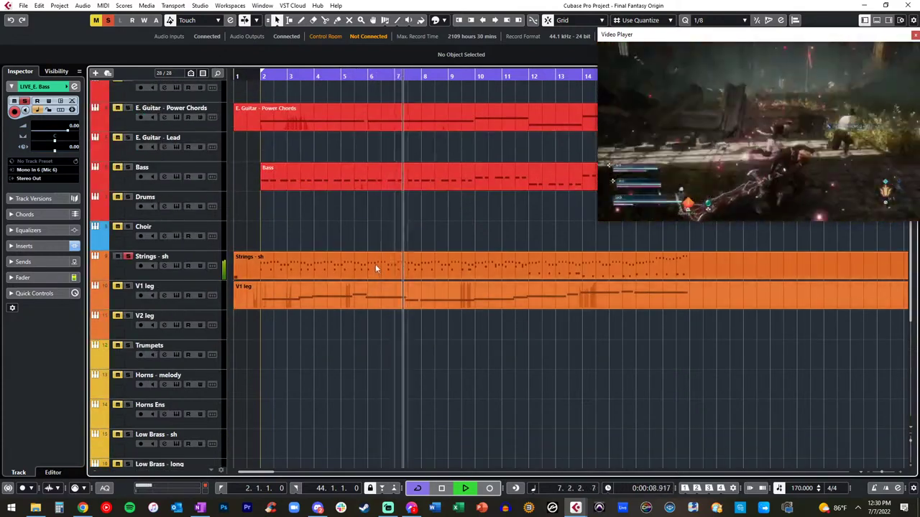
pyautogui.hscroll(5, 375, 264)
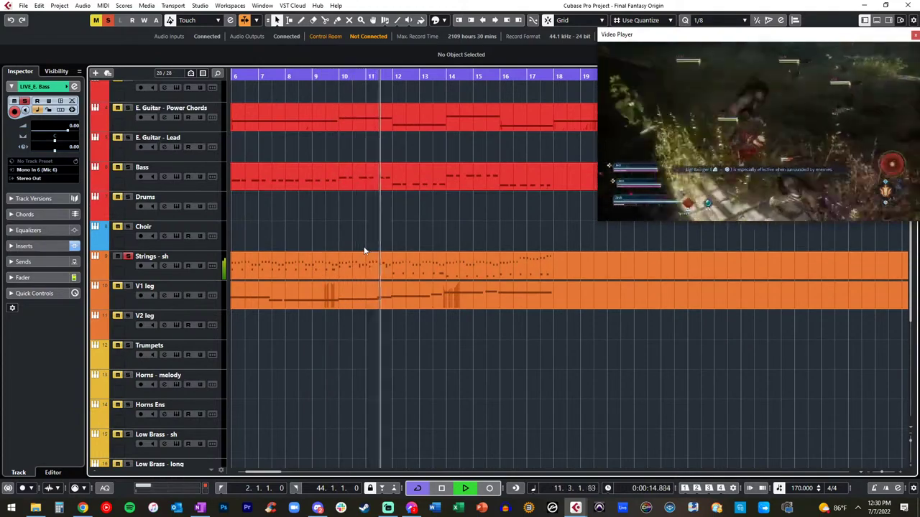
# Lower the LIVE_E. Bass volume to -2.75 during playback and stop
pyautogui.scroll(-4, 365, 251)
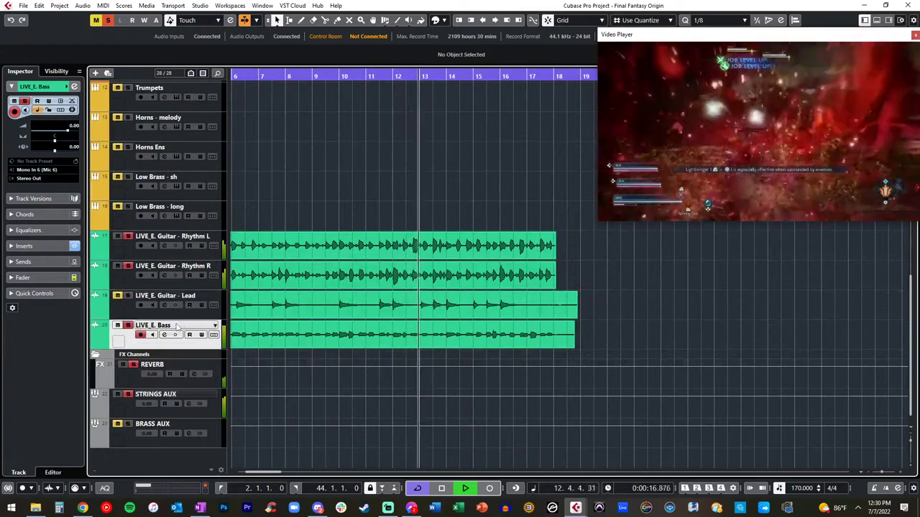
pyautogui.moveTo(67, 132); pyautogui.dragTo(62, 134)
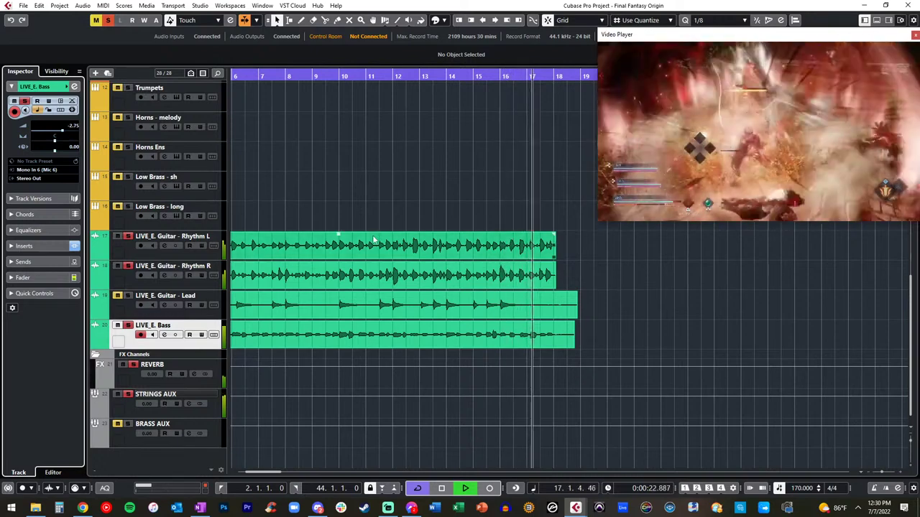
pyautogui.press('space')
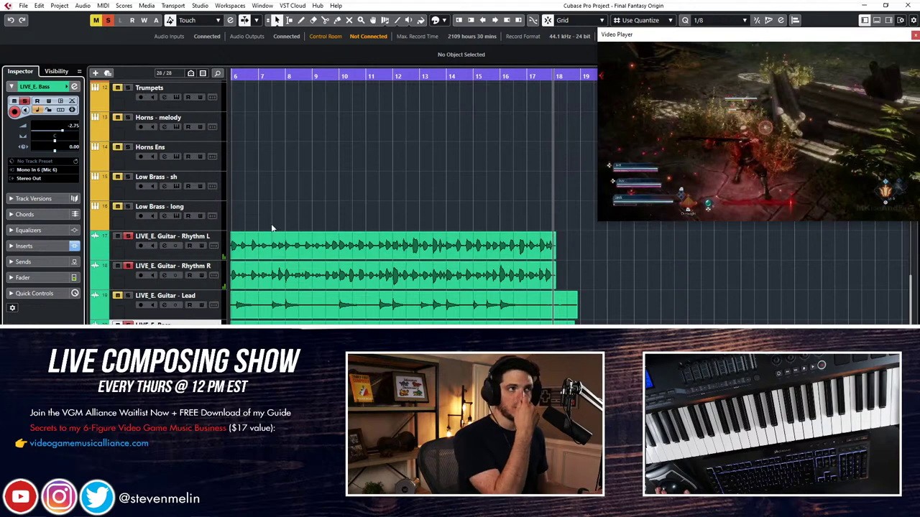
# Add LIVE_E. Guitar - Lead to the solo, enlarge the track view, and play from bar 2
pyautogui.scroll(4, 266, 218)
pyautogui.scroll(-2, 265, 218)
pyautogui.hscroll(-2, 266, 218)
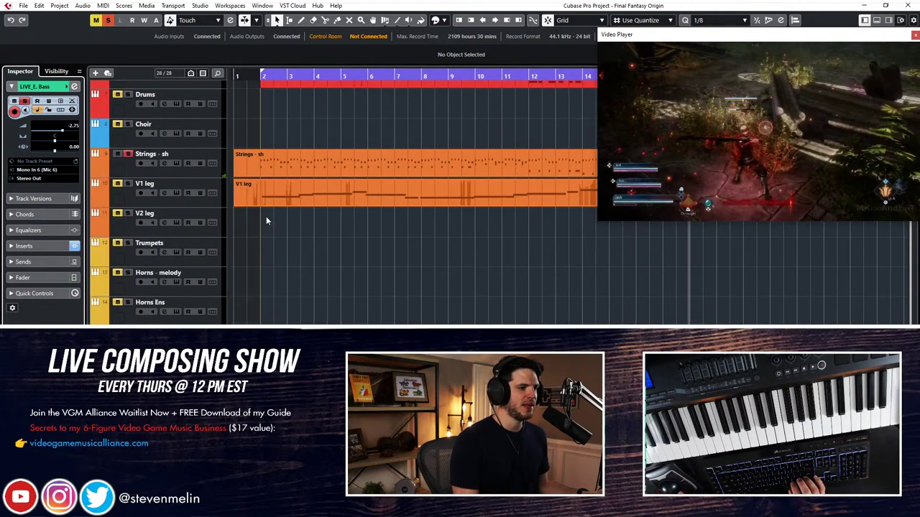
pyautogui.scroll(-5, 165, 291)
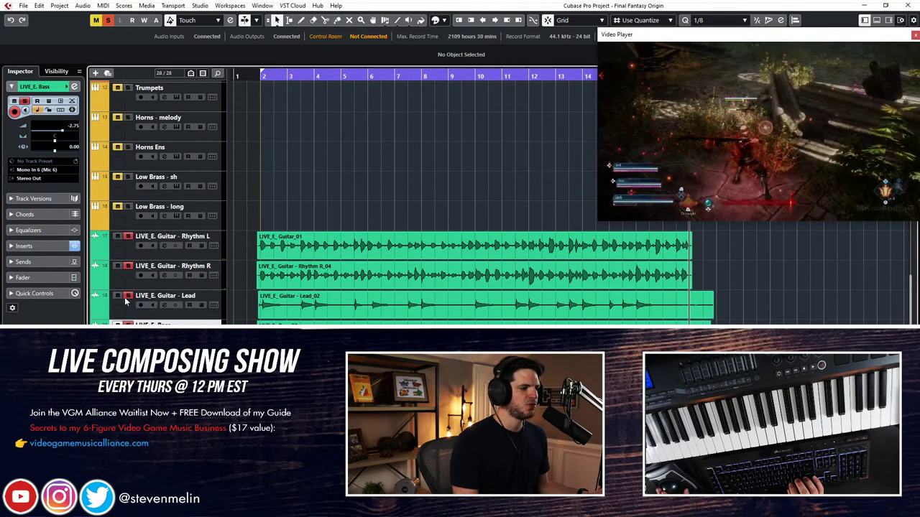
pyautogui.press('space')
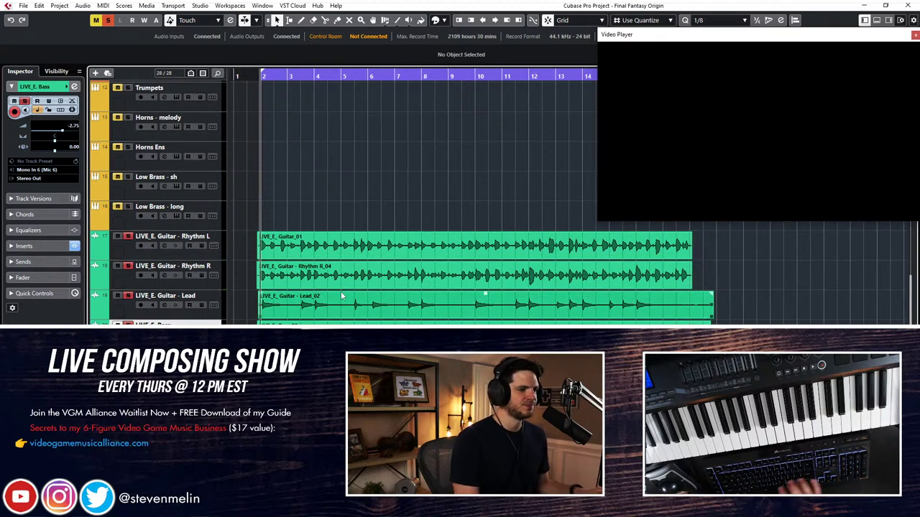
pyautogui.press('h')
pyautogui.hotkey('shift', 'h')
pyautogui.scroll(-1, 341, 296)
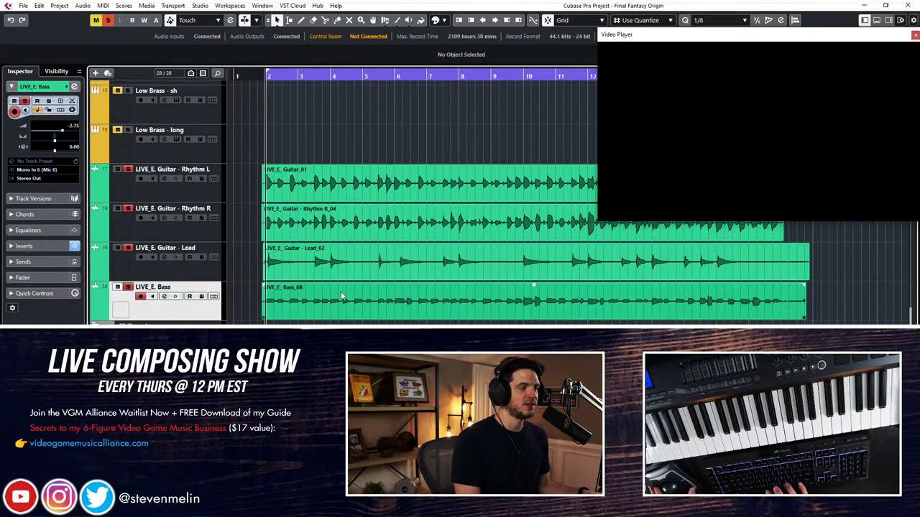
pyautogui.press('space')
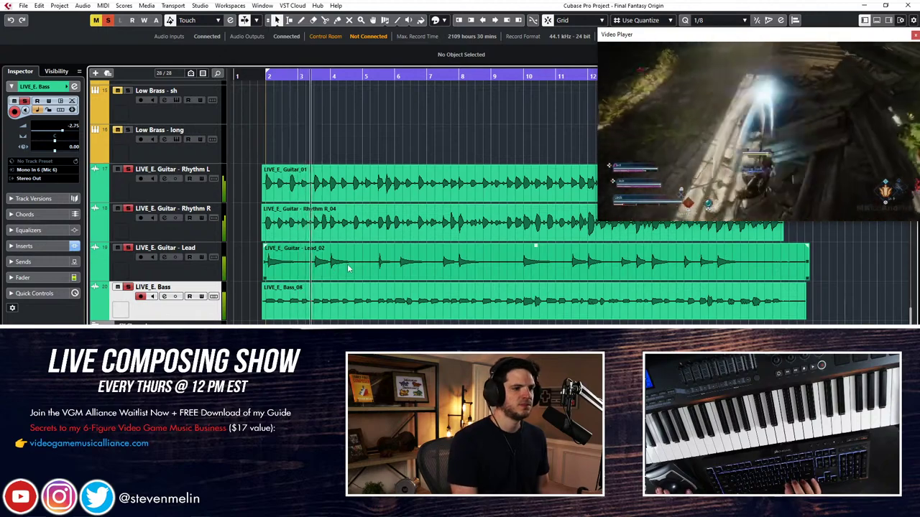
# Nudge the Lead_02 clip on LIVE_E. Guitar - Lead slightly later so it starts at 1.4.3.76
pyautogui.hscroll(2, 308, 277)
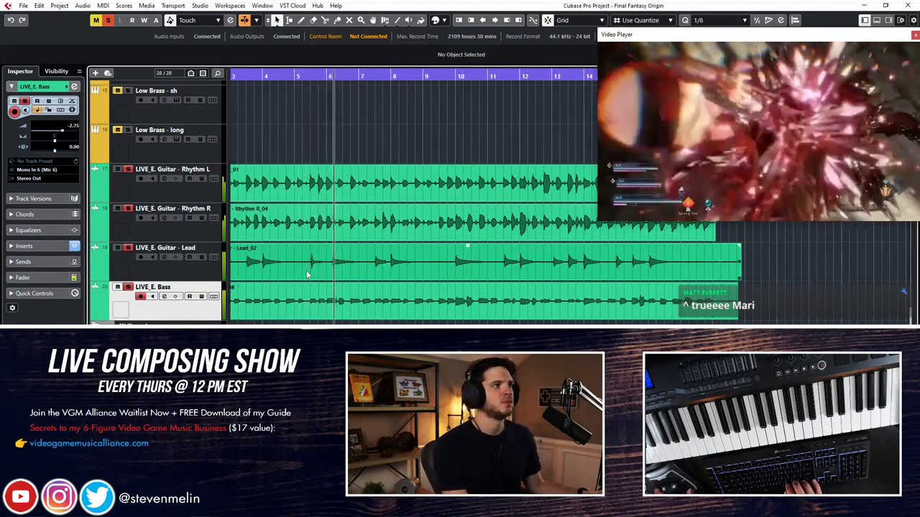
pyautogui.click(367, 271)
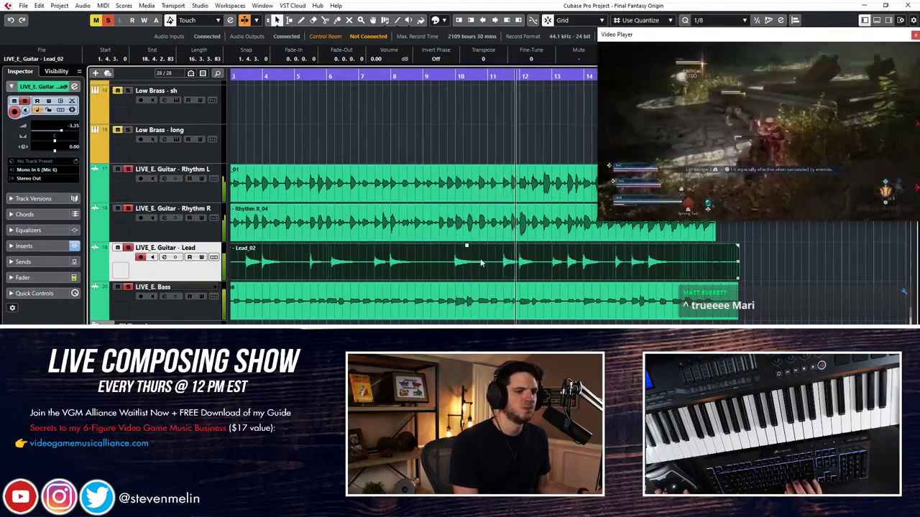
pyautogui.moveTo(492, 263); pyautogui.dragTo(494, 262)
pyautogui.hscroll(1, 494, 262)
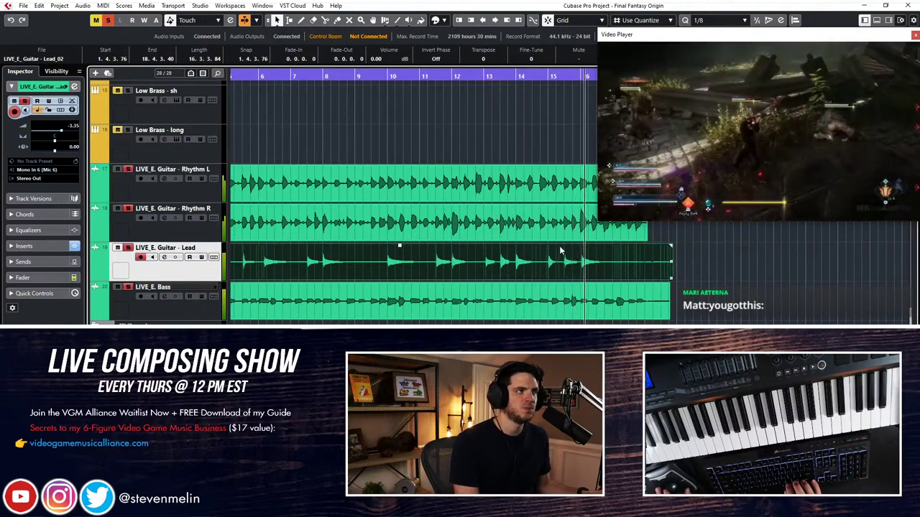
pyautogui.hscroll(2, 565, 259)
pyautogui.hscroll(-4, 565, 260)
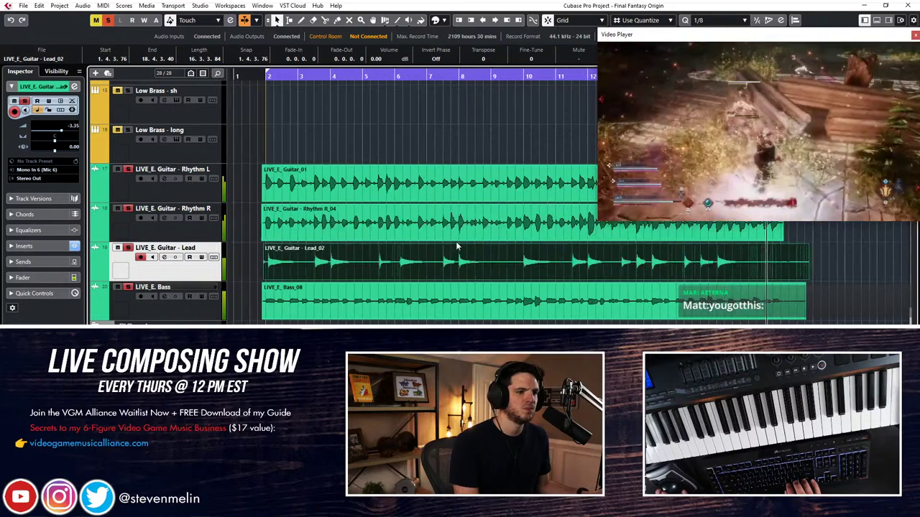
# Add V1 leg to the solo and play the strings with the live guitars and bass from bar 2
pyautogui.scroll(3, 348, 210)
pyautogui.scroll(-3, 331, 198)
pyautogui.scroll(6, 292, 186)
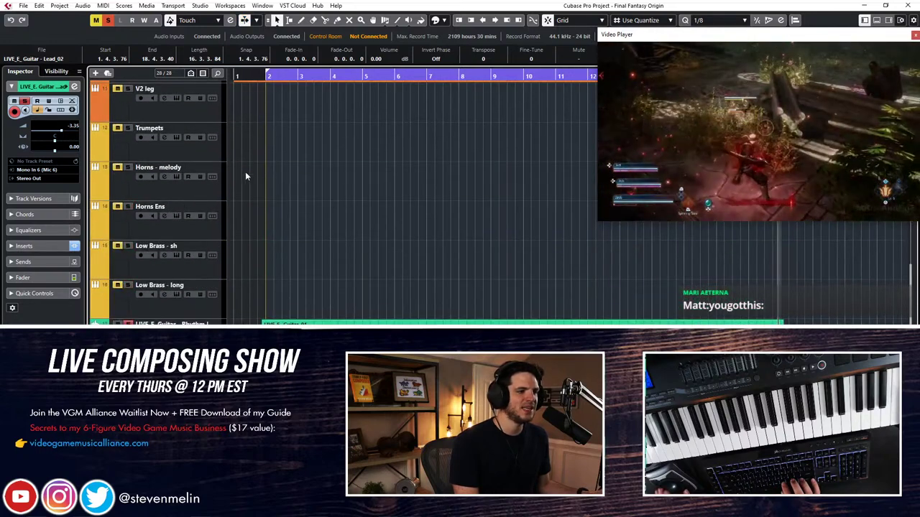
pyautogui.click(127, 206)
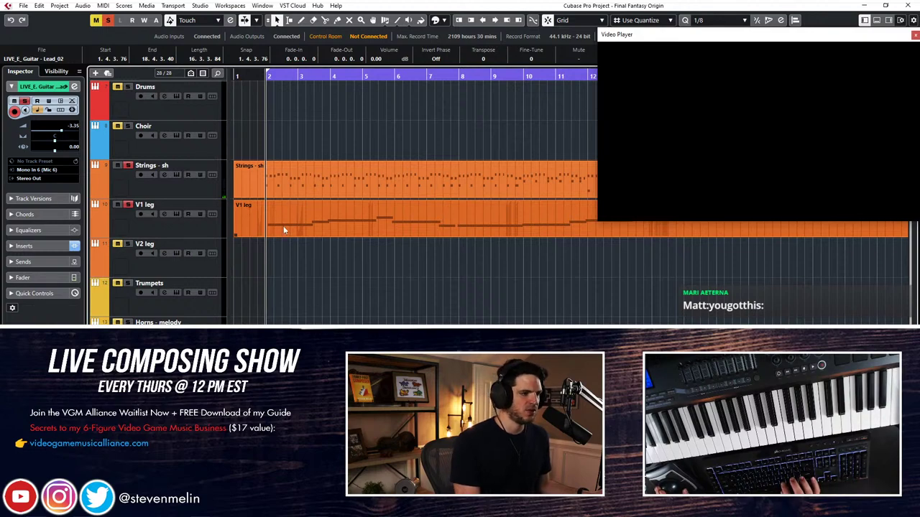
pyautogui.scroll(-8, 287, 220)
pyautogui.press('space')
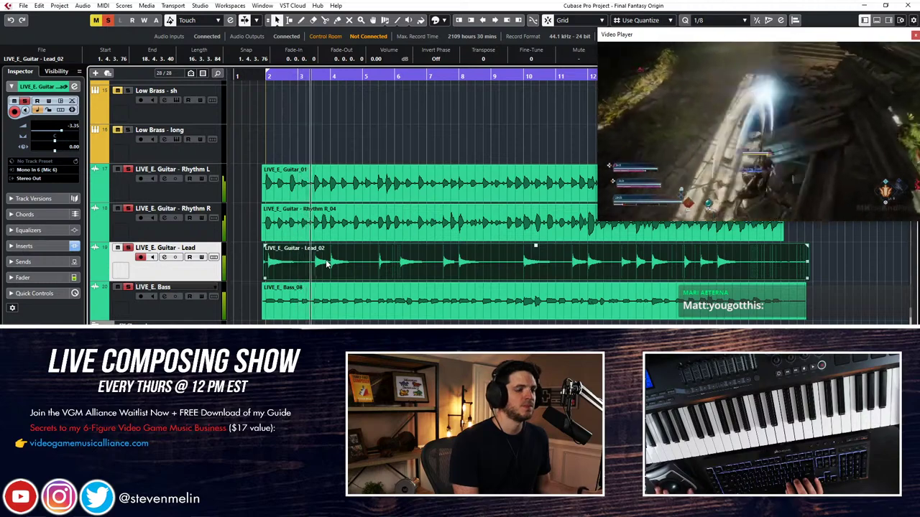
# Follow the Strings - sh and V1 leg parts during playback, stop, and review the live guitar tracks
pyautogui.scroll(10, 358, 251)
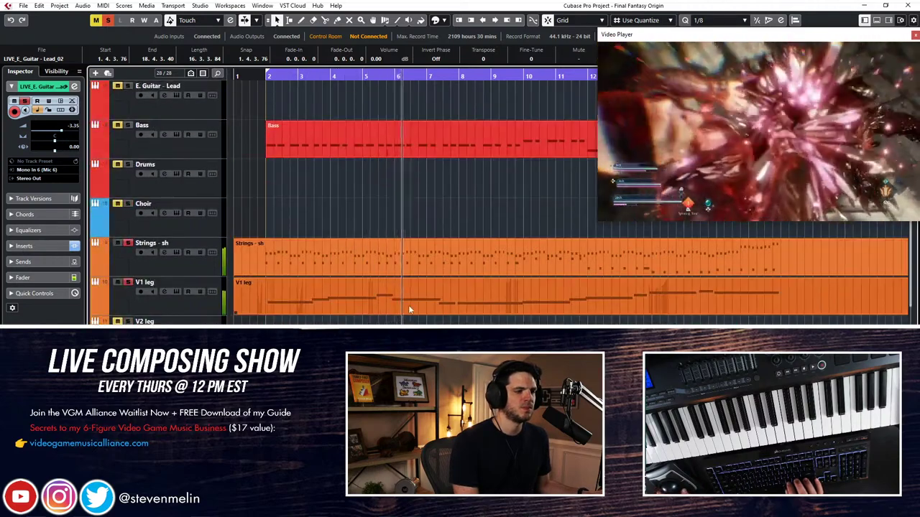
pyautogui.scroll(-2, 409, 307)
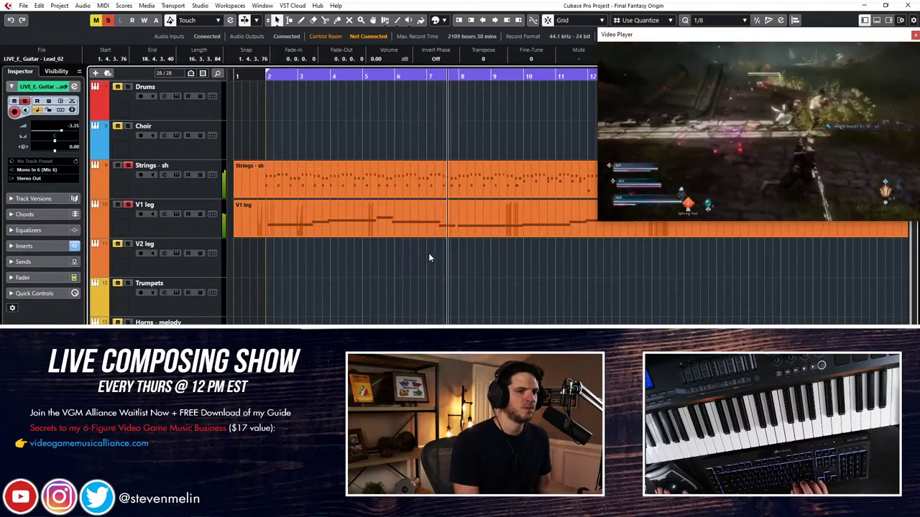
pyautogui.press('f')
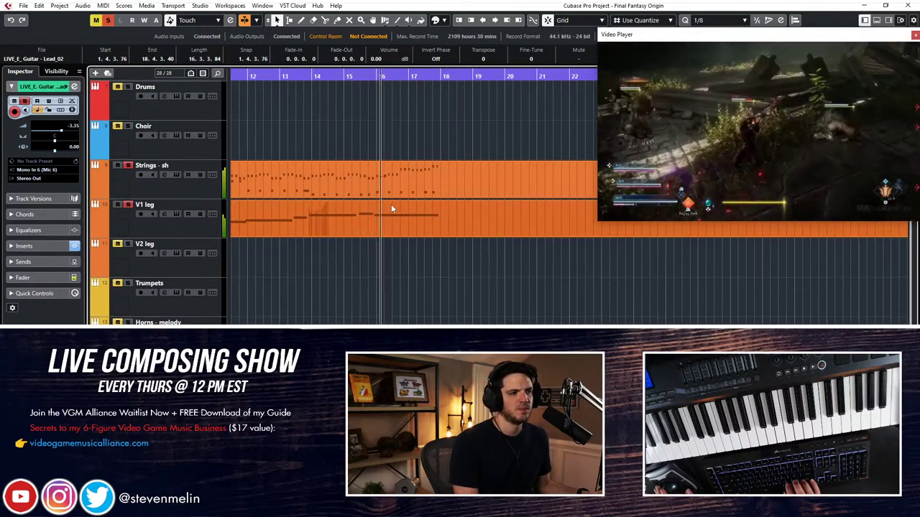
pyautogui.hscroll(-5, 408, 223)
pyautogui.press('space')
pyautogui.scroll(5, 406, 231)
pyautogui.scroll(-8, 405, 228)
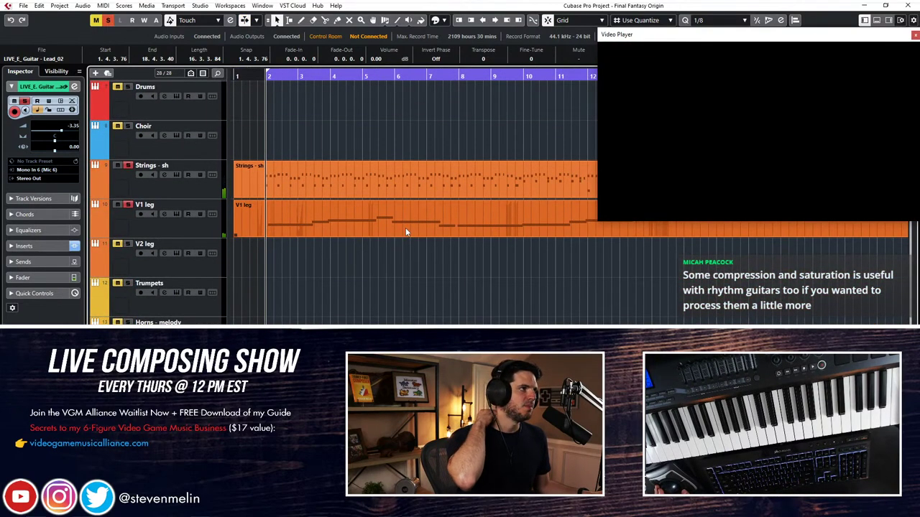
pyautogui.scroll(-10, 410, 246)
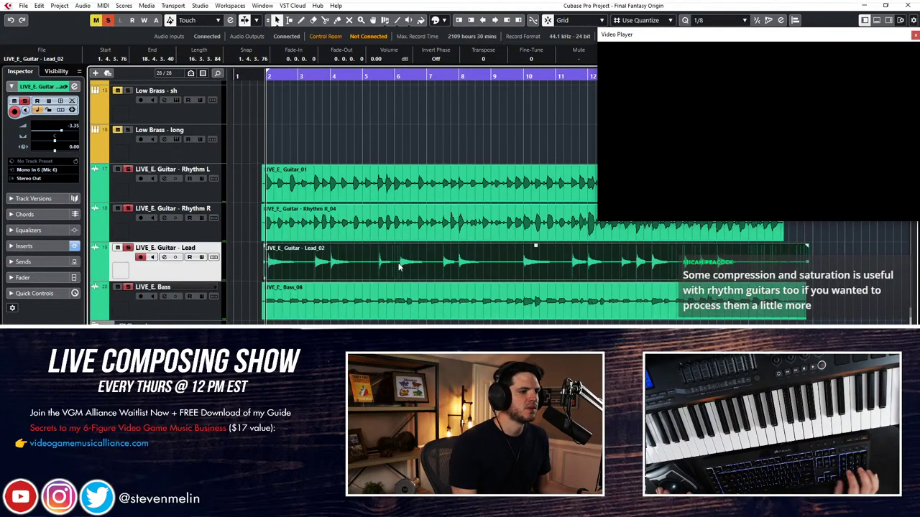
pyautogui.scroll(5, 316, 222)
pyautogui.scroll(-5, 316, 222)
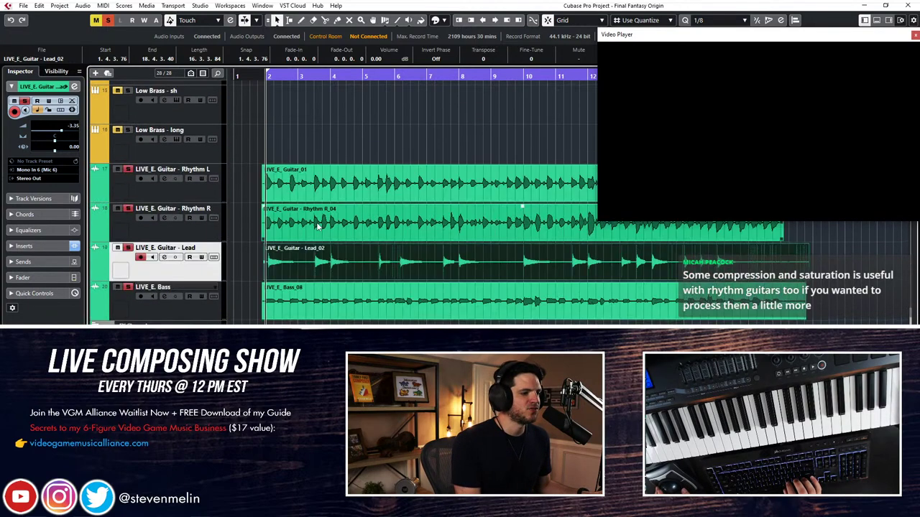
# Select LIVE_E. Guitar - Rhythm L and open the MixConsole, leaving only the two live rhythm guitars soloed
pyautogui.click(194, 173)
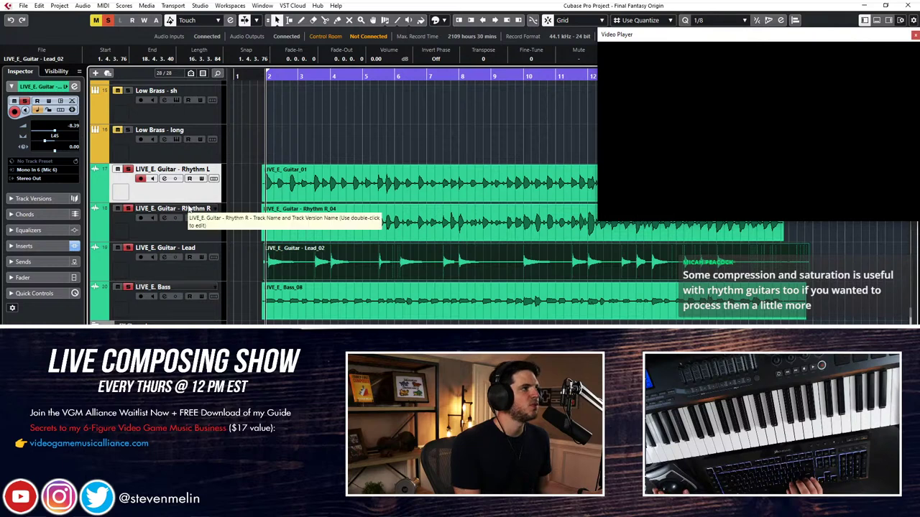
pyautogui.keyDown('ctrl'); pyautogui.click(189, 208); pyautogui.keyUp('ctrl')
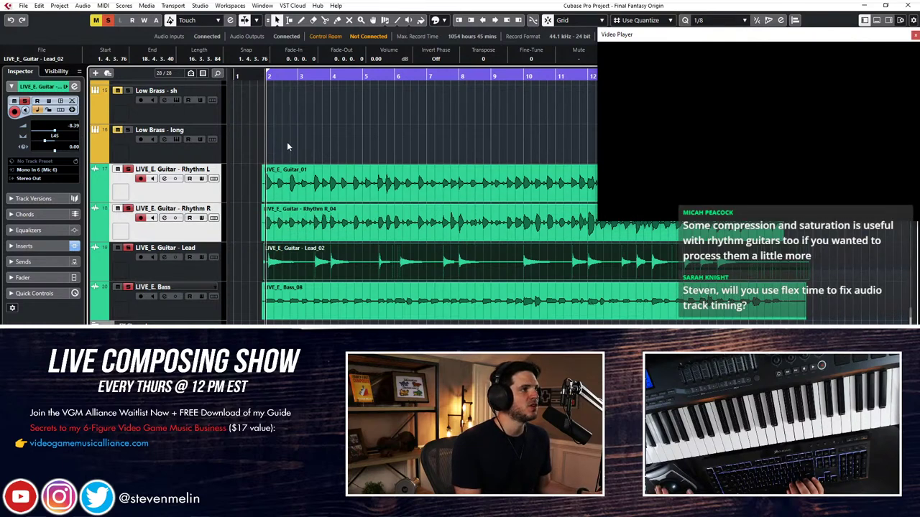
pyautogui.keyDown('ctrl'); pyautogui.click(180, 210); pyautogui.keyUp('ctrl')
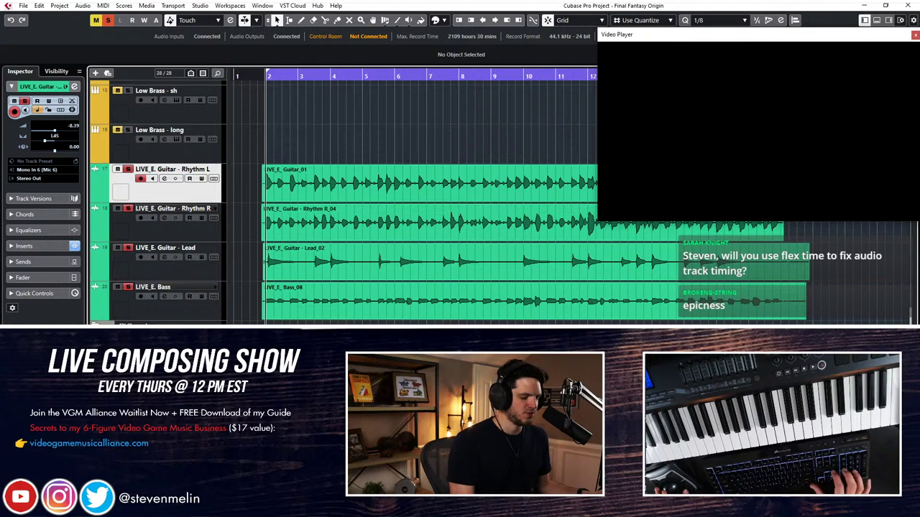
pyautogui.press('F3')
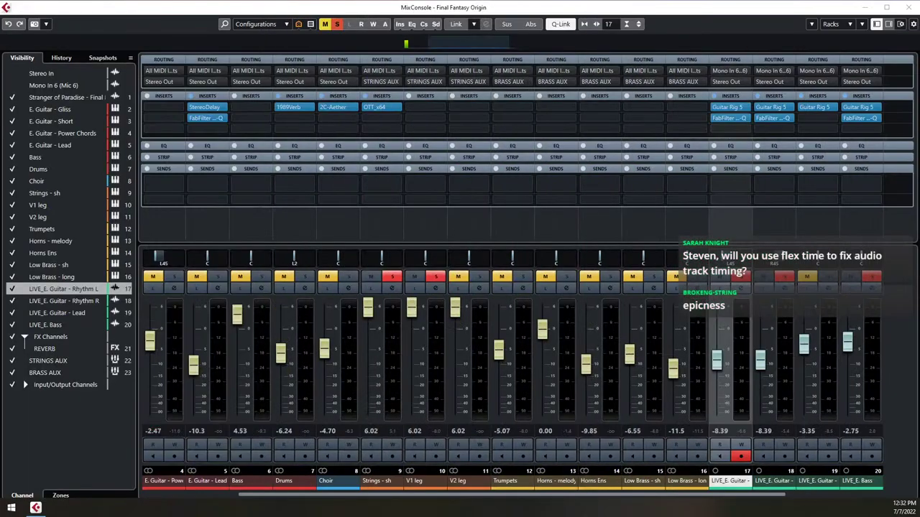
pyautogui.hotkey('shift', 's')
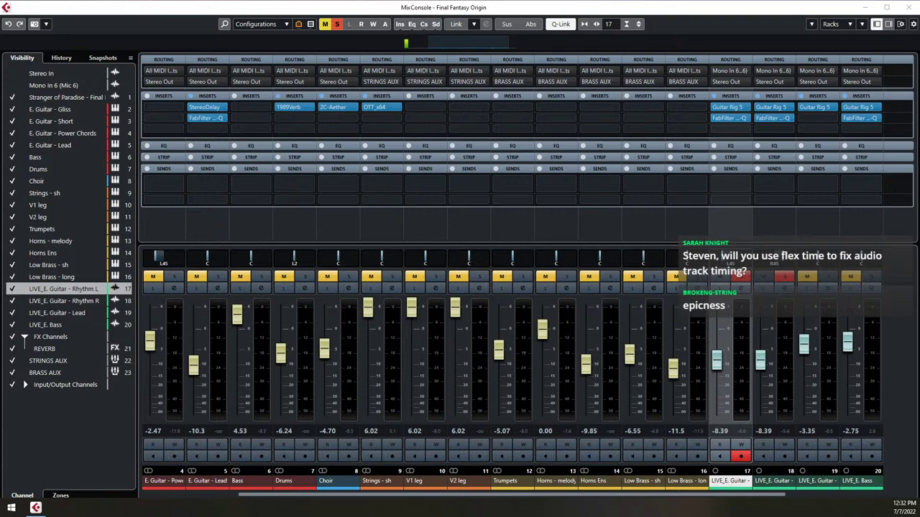
# Insert FabFilter Pro-C in the third insert slot of LIVE_E. Guitar - Rhythm L and move its window clear of the work area
pyautogui.click(730, 130)
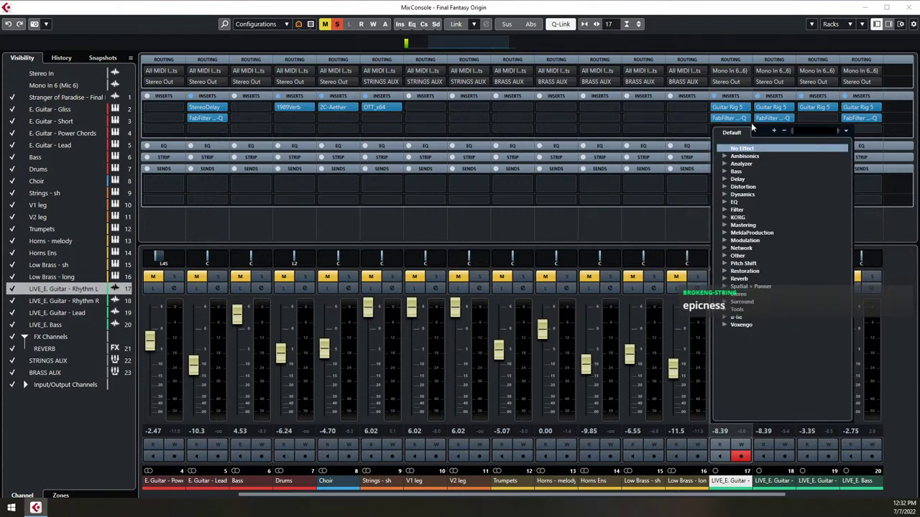
pyautogui.write('pro-c')
pyautogui.press('Return')
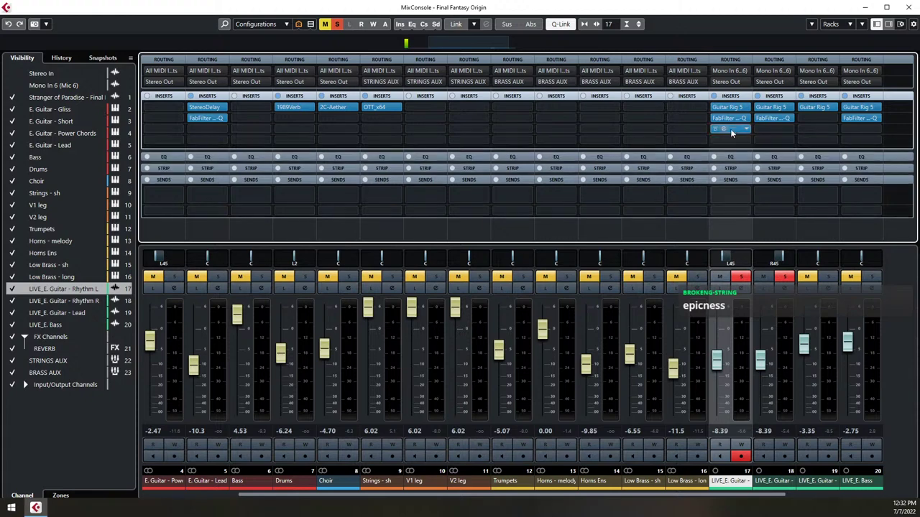
pyautogui.moveTo(547, 95); pyautogui.dragTo(626, 79)
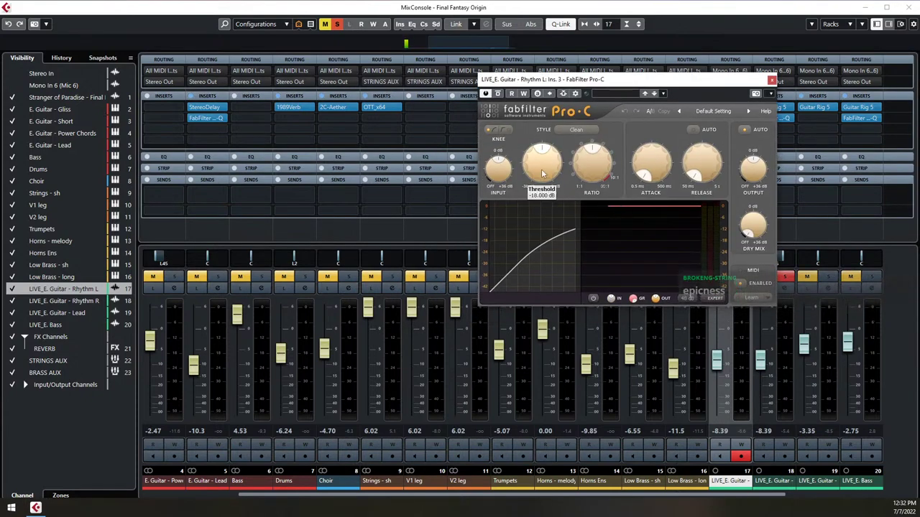
# Load the guitar preset Bite and Sustain bM in Pro-C on LIVE_E. Guitar - Rhythm L
pyautogui.moveTo(543, 163); pyautogui.dragTo(560, 127)
pyautogui.click(723, 113)
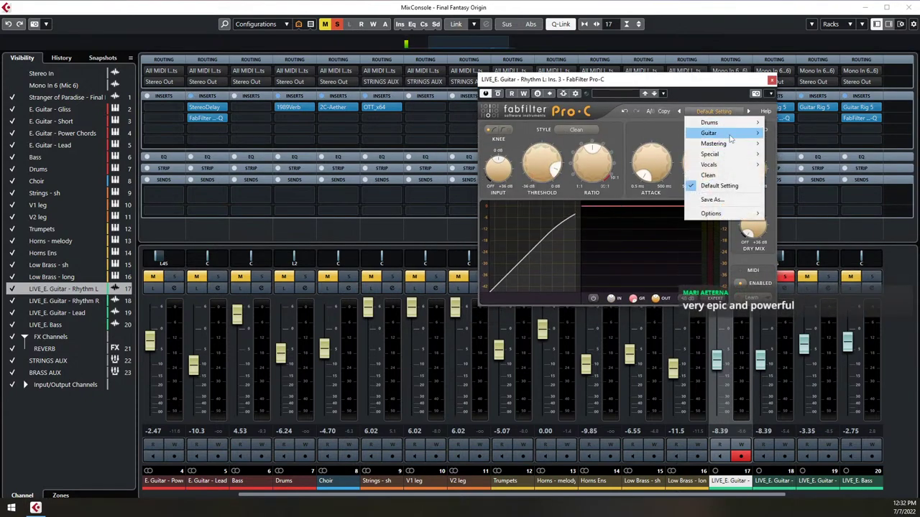
pyautogui.moveTo(731, 134)
pyautogui.click(800, 136)
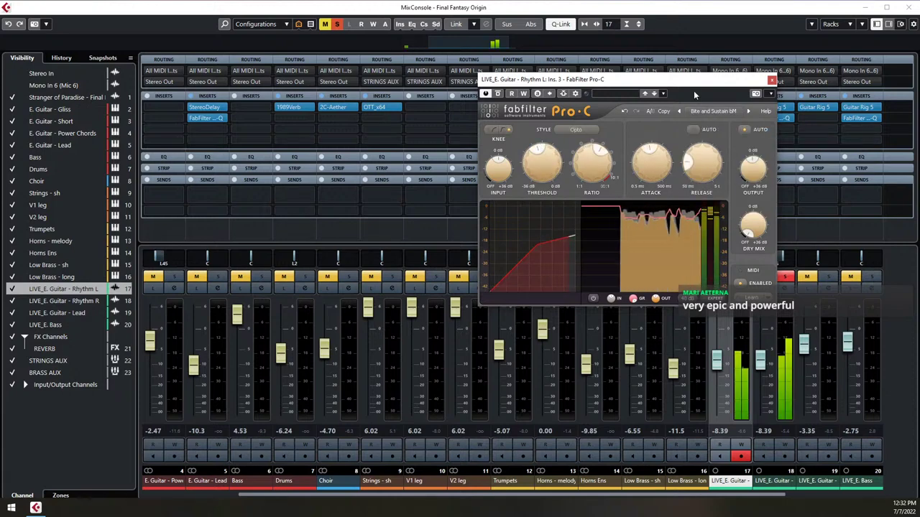
# Copy Rhythm L's Pro-C to the third insert of LIVE_E. Guitar - Rhythm R and place both compressor windows side by side
pyautogui.moveTo(693, 79); pyautogui.dragTo(514, 71)
pyautogui.moveTo(736, 132); pyautogui.dragTo(770, 128)
pyautogui.click(769, 129)
pyautogui.moveTo(671, 97); pyautogui.dragTo(742, 78)
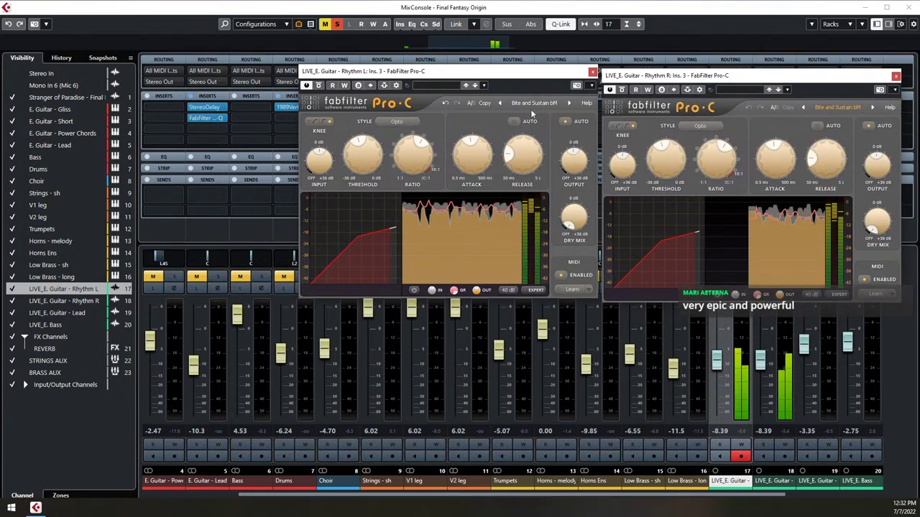
# Raise the threshold and lower the ratio in both rhythm guitars' Pro-C for lighter compression, and shorten the attack on Rhythm L
pyautogui.moveTo(413, 153); pyautogui.dragTo(407, 205)
pyautogui.moveTo(473, 155); pyautogui.dragTo(487, 214)
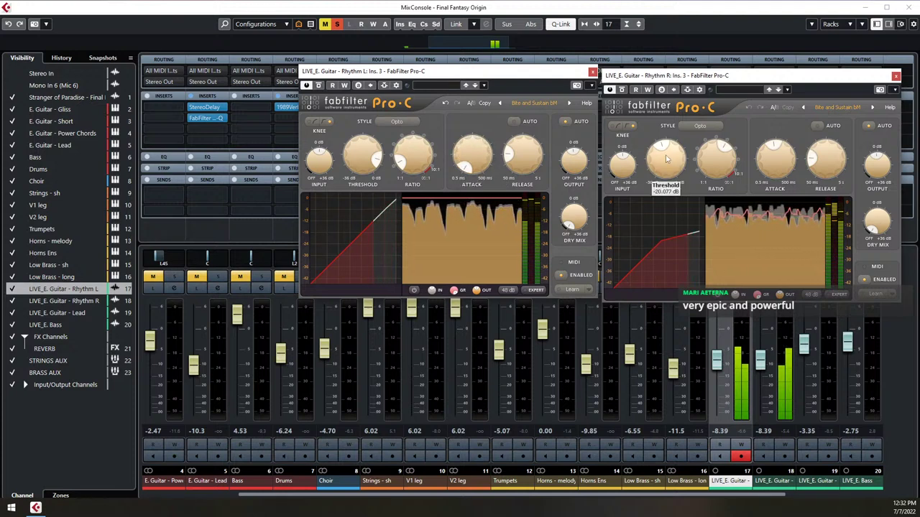
pyautogui.moveTo(666, 162); pyautogui.dragTo(681, 110)
pyautogui.moveTo(716, 156); pyautogui.dragTo(705, 209)
pyautogui.moveTo(670, 169); pyautogui.dragTo(669, 202)
pyautogui.moveTo(716, 177); pyautogui.dragTo(716, 156)
pyautogui.moveTo(363, 158); pyautogui.dragTo(362, 187)
pyautogui.moveTo(424, 163); pyautogui.dragTo(425, 140)
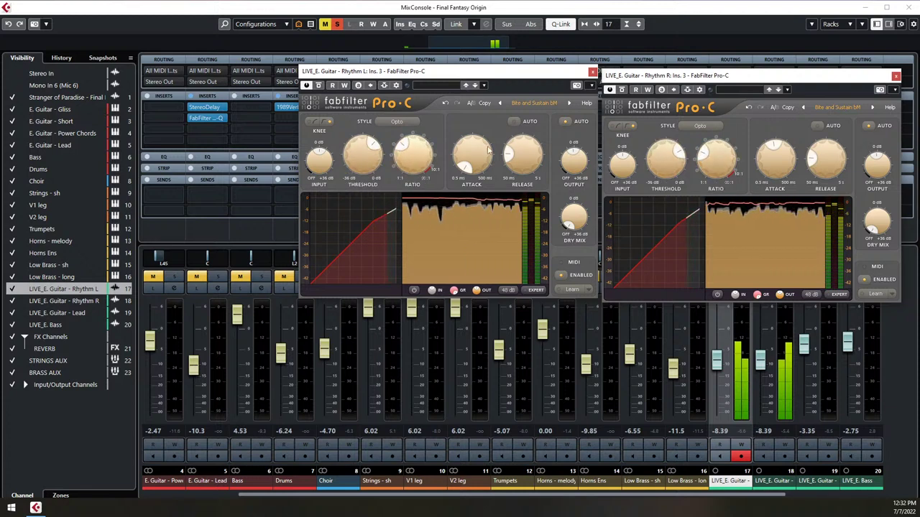
# Shorten Rhythm R's attack and release, reduce both ratios further with Rhythm R at about 1.17:1, and close both Pro-C windows
pyautogui.moveTo(775, 156); pyautogui.dragTo(781, 212)
pyautogui.moveTo(827, 155); pyautogui.dragTo(824, 177)
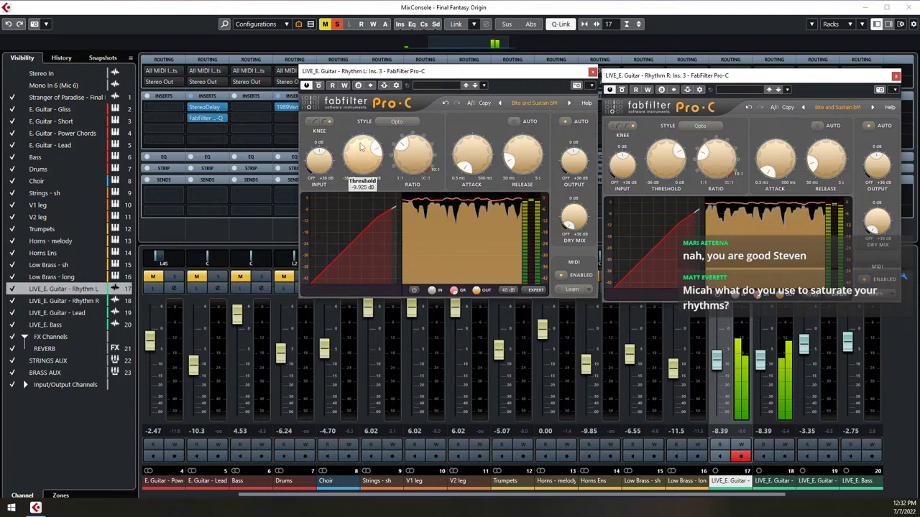
pyautogui.moveTo(412, 152); pyautogui.dragTo(408, 179)
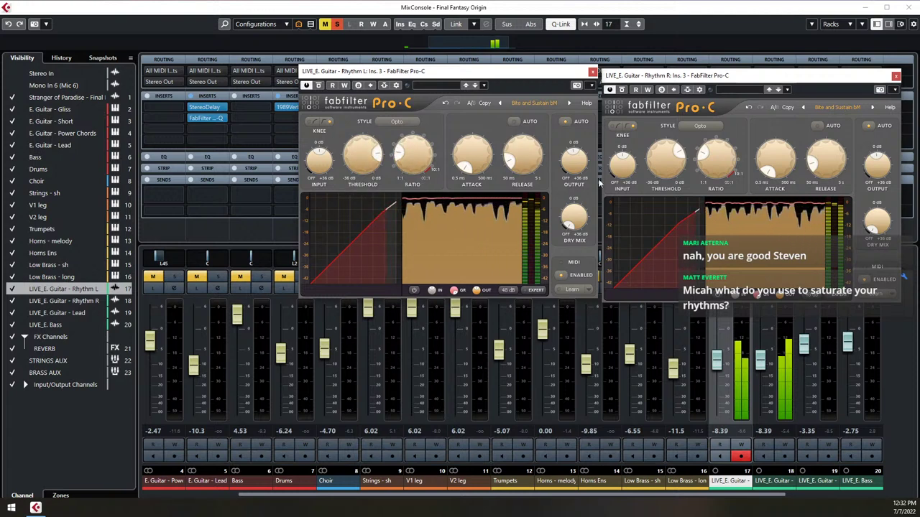
pyautogui.moveTo(715, 160); pyautogui.dragTo(712, 176)
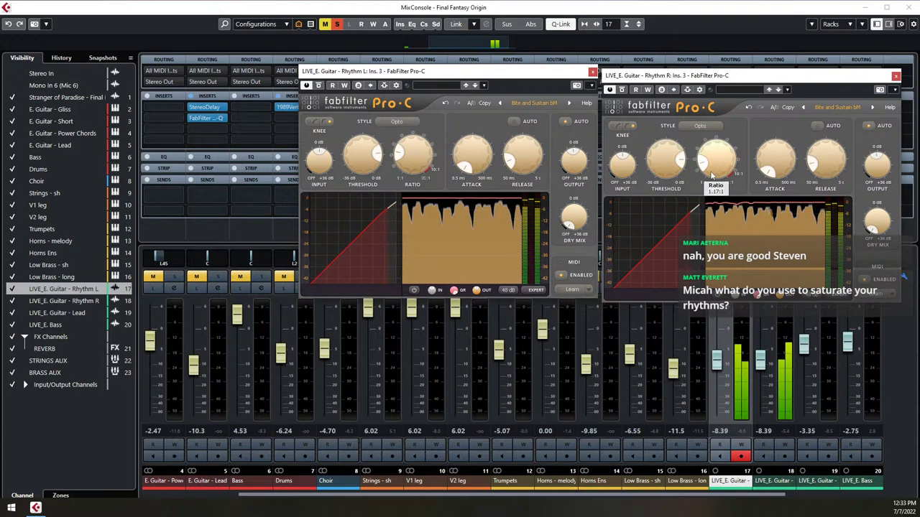
pyautogui.click(592, 72)
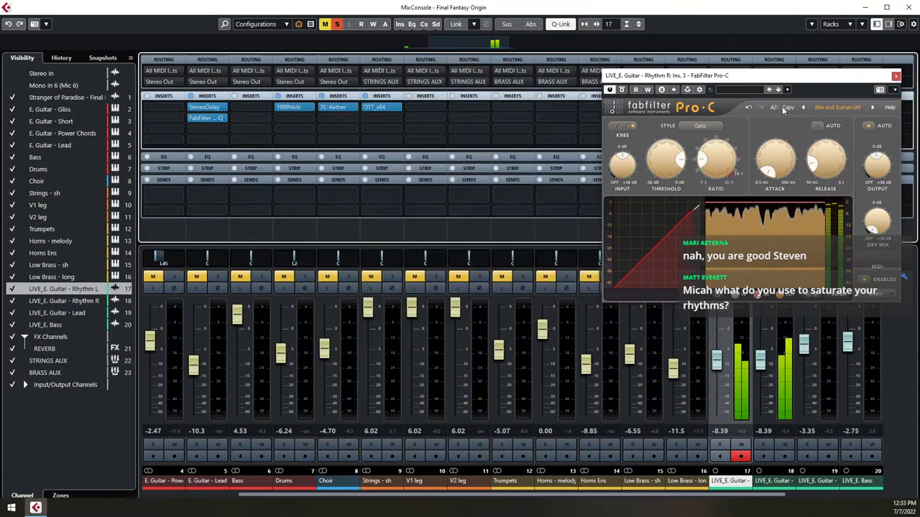
pyautogui.click(895, 76)
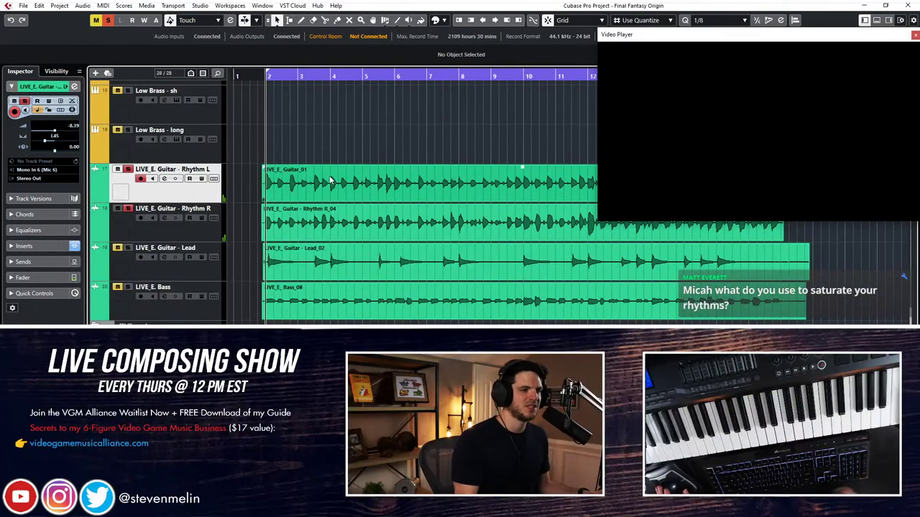
# Clear the solo from the live rhythm guitars and play Strings - sh from bar 2 with the live tracks muted
pyautogui.scroll(10, 321, 150)
pyautogui.scroll(-5, 323, 153)
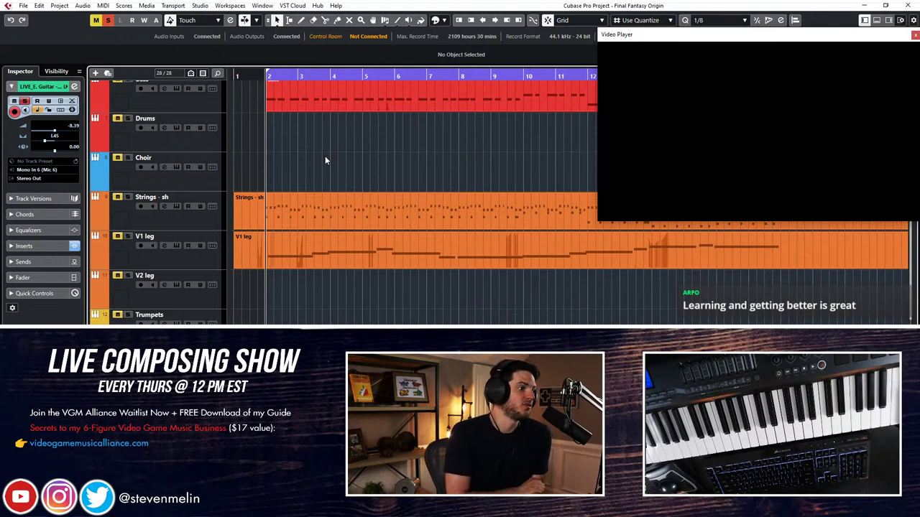
pyautogui.scroll(-8, 325, 156)
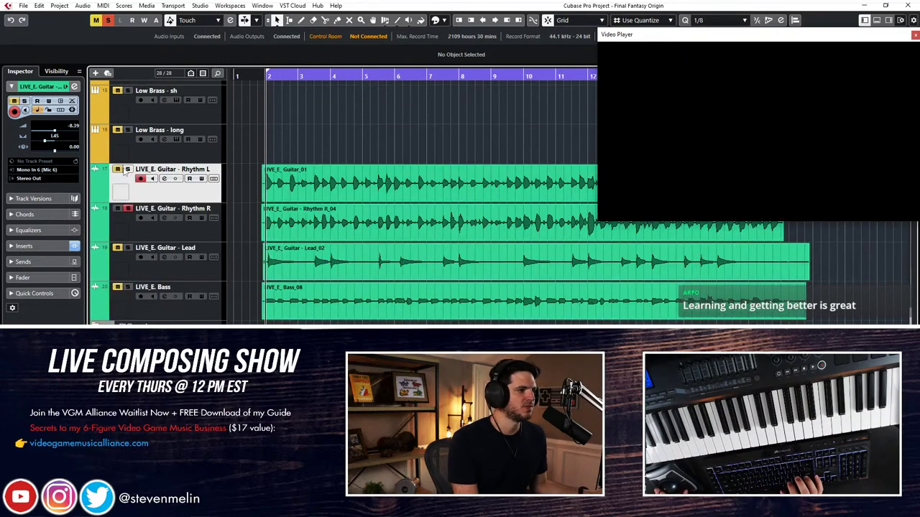
pyautogui.scroll(2, 292, 199)
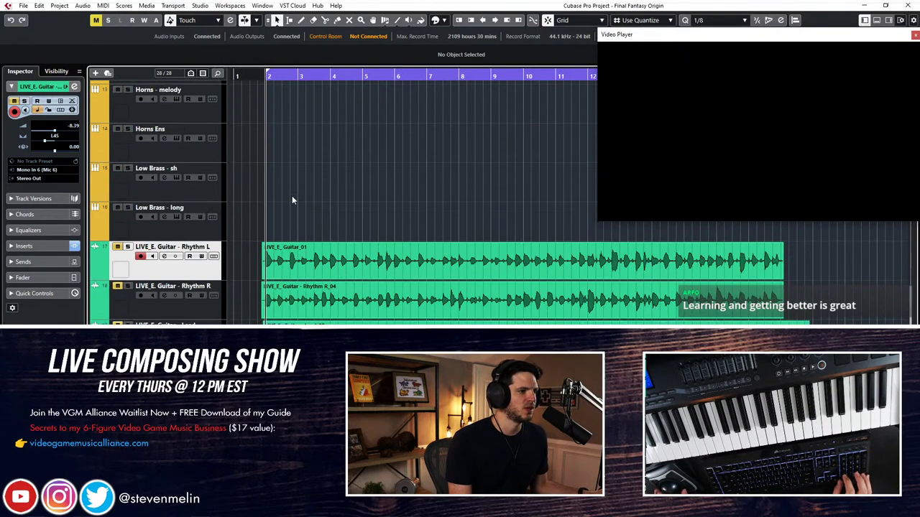
pyautogui.scroll(12, 232, 260)
pyautogui.scroll(-7, 252, 277)
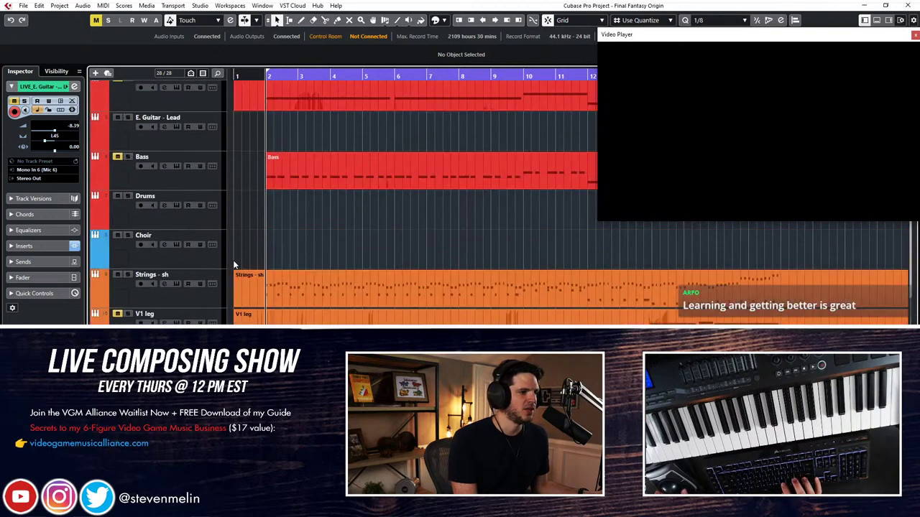
pyautogui.press('space')
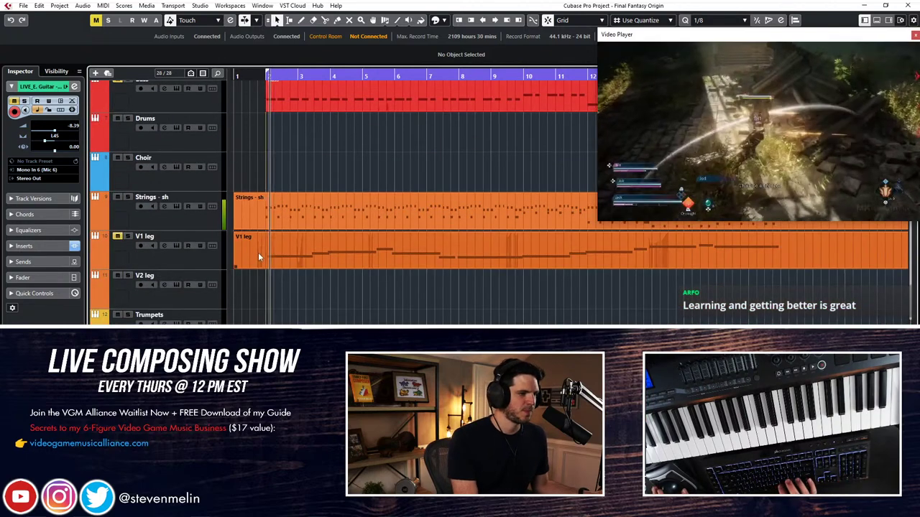
pyautogui.scroll(7, 258, 253)
pyautogui.scroll(-14, 258, 252)
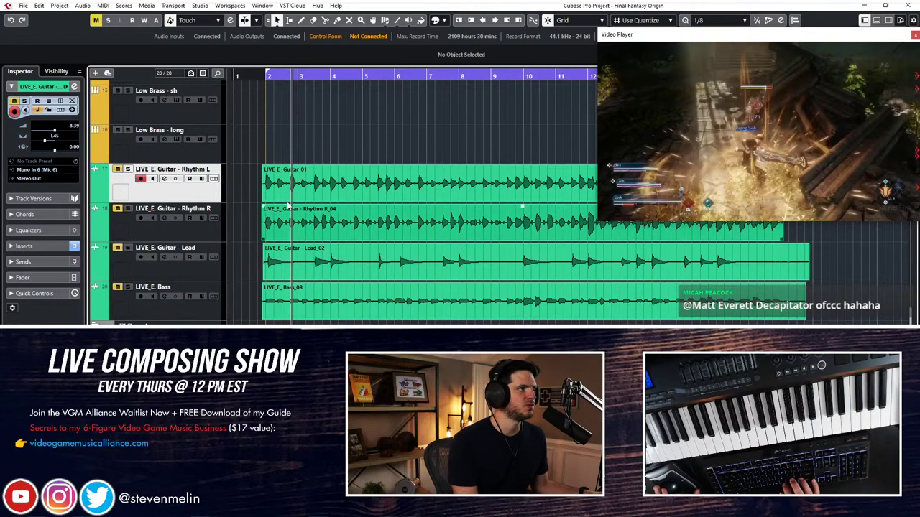
# Go back to the MIDI guitar and Bass tracks and play the arrangement again from bar 2, then stop
pyautogui.scroll(10, 309, 184)
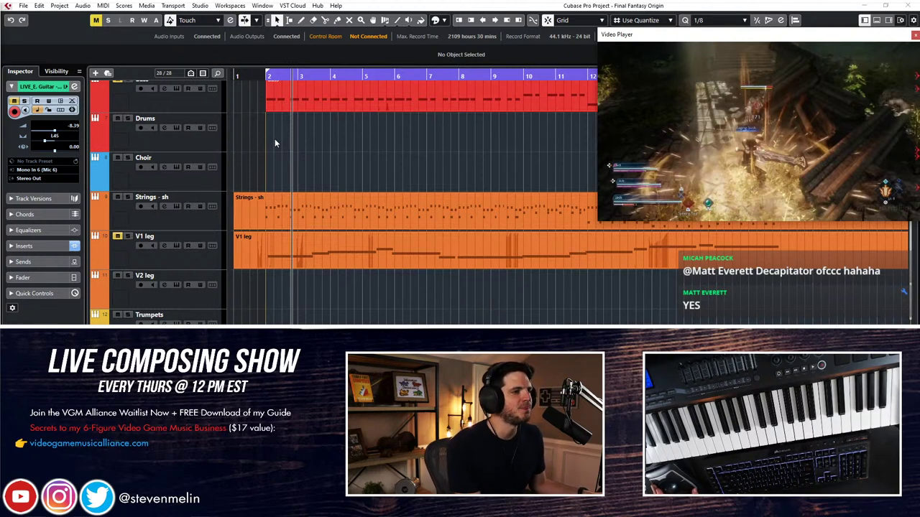
pyautogui.scroll(10, 275, 141)
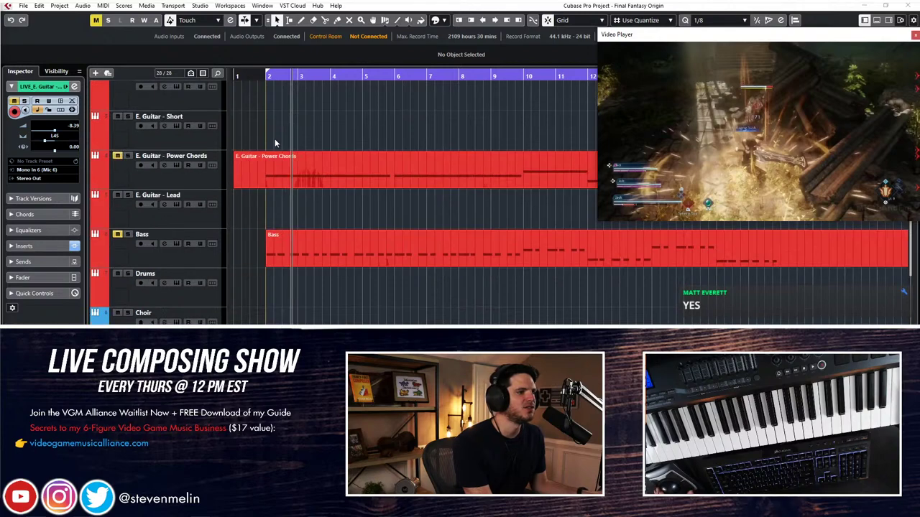
pyautogui.click(296, 253)
pyautogui.press('KP_1')
pyautogui.press('space')
pyautogui.press('space')
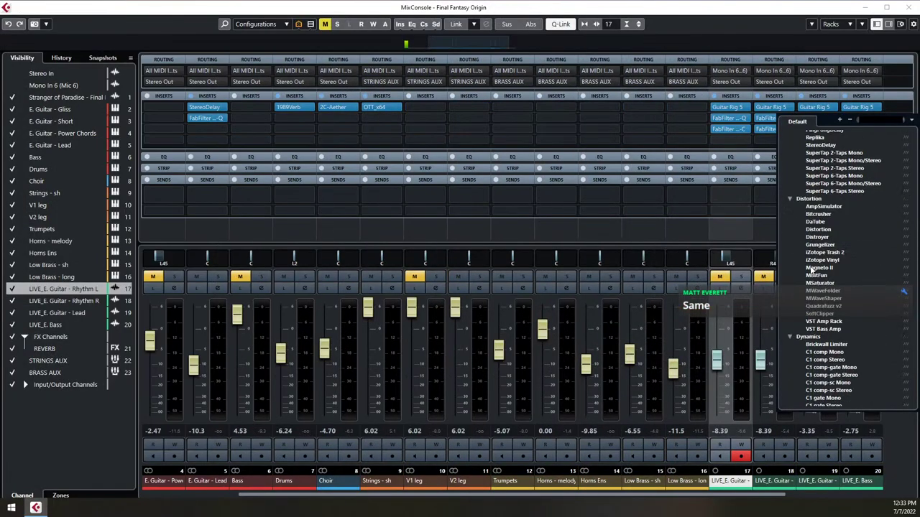
# Examine the distortion plug-ins available for a live rhythm guitar insert, search the list for "kush", and clear the search
pyautogui.scroll(-3, 830, 193)
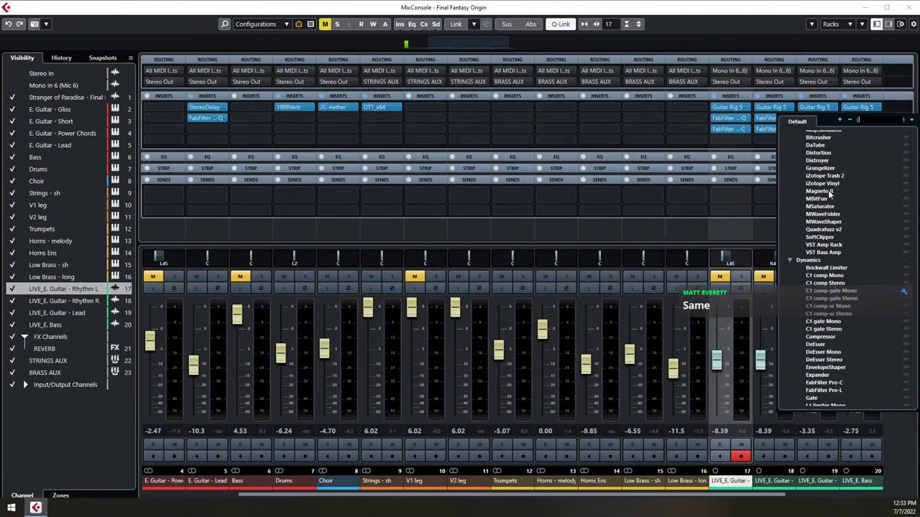
pyautogui.scroll(2, 831, 159)
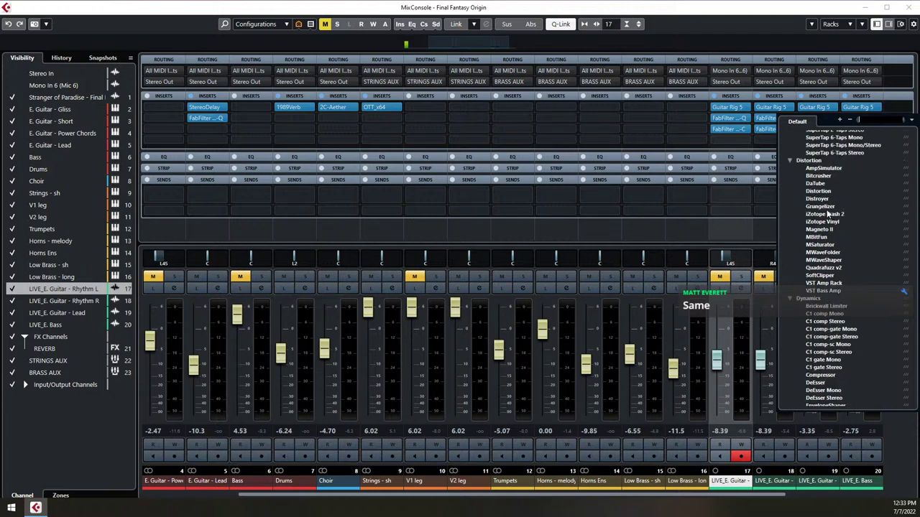
pyautogui.scroll(-8, 828, 214)
pyautogui.write('kus')
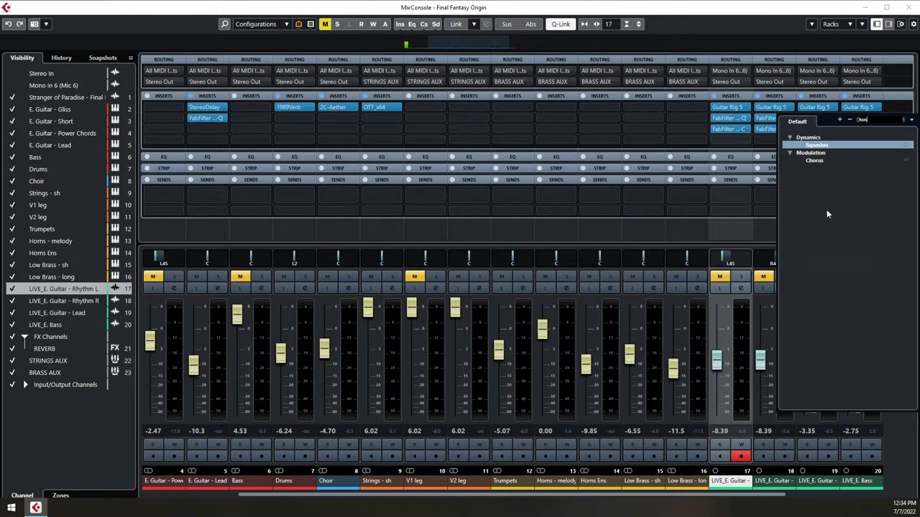
pyautogui.write('h')
pyautogui.press('BackSpace')
pyautogui.press('BackSpace')
pyautogui.press('BackSpace')
pyautogui.press('BackSpace')
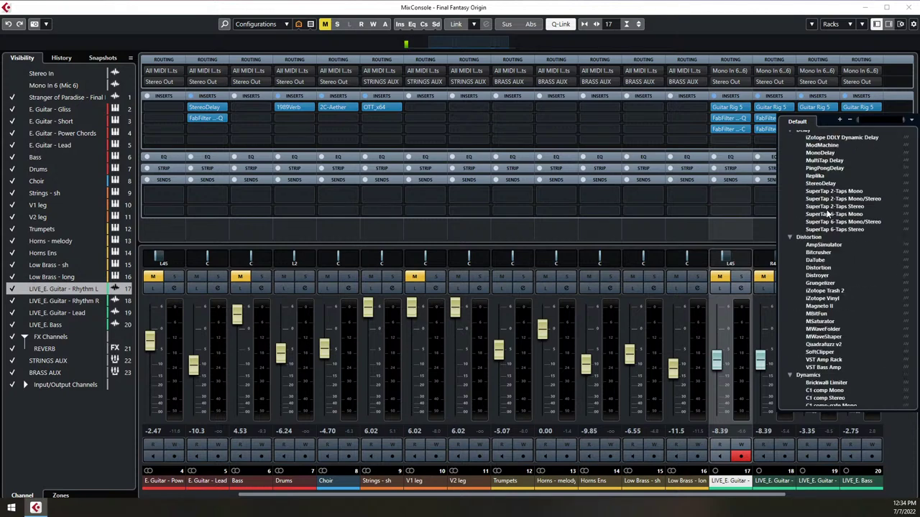
# Look through the whole insert plug-in list for a saturation effect for LIVE_E. Guitar - Rhythm L and close it without choosing one
pyautogui.scroll(-6, 828, 214)
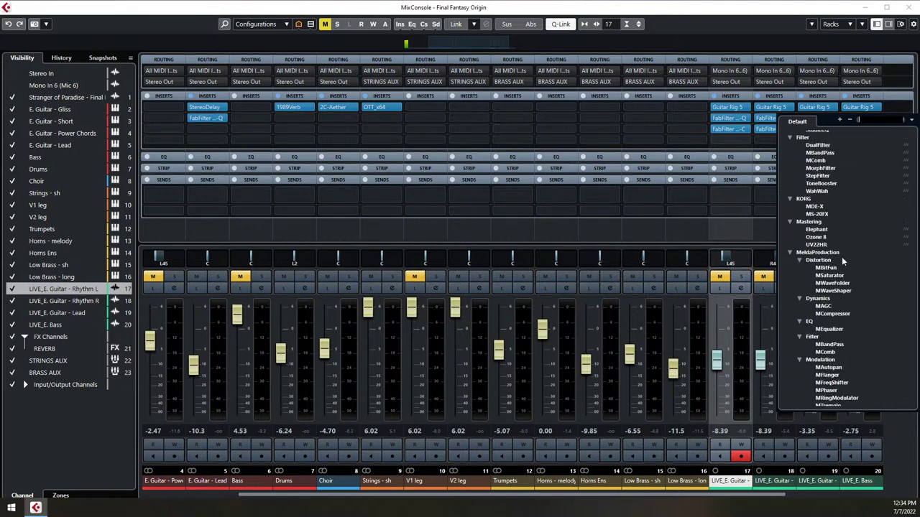
pyautogui.scroll(-10, 842, 261)
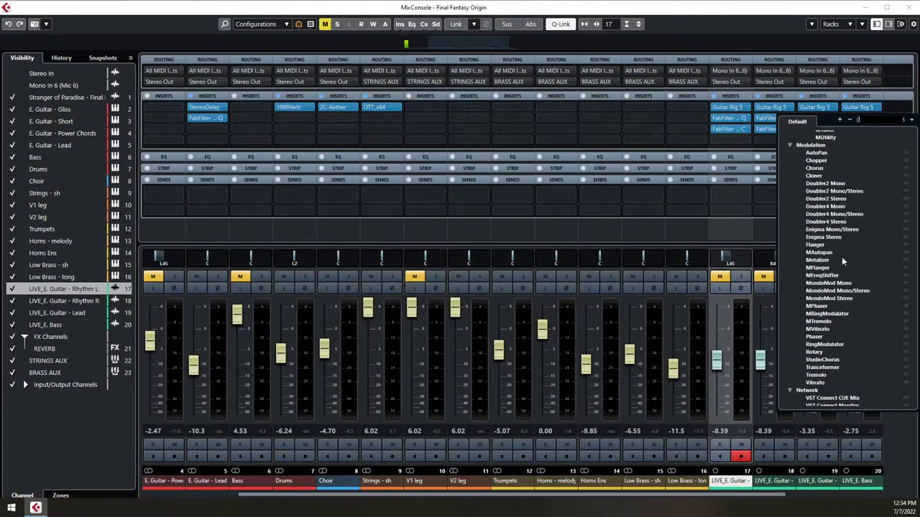
pyautogui.scroll(-12, 842, 256)
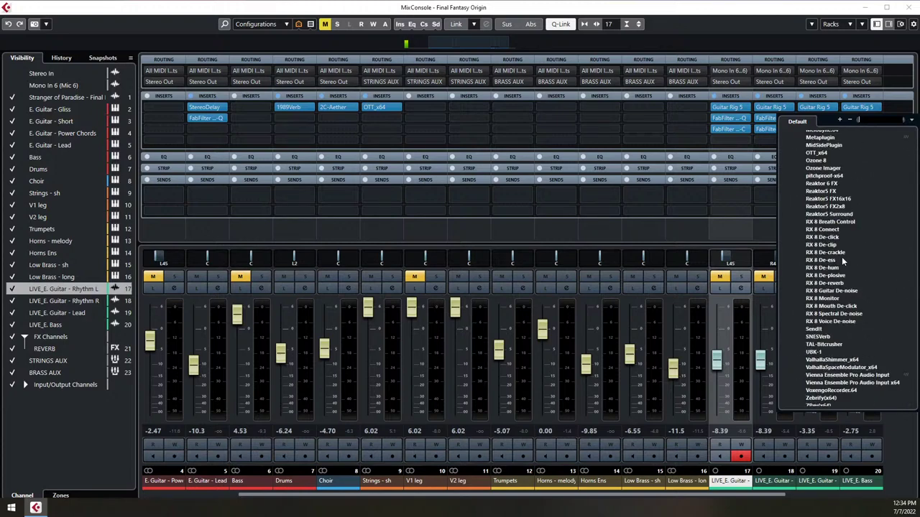
pyautogui.scroll(-10, 843, 261)
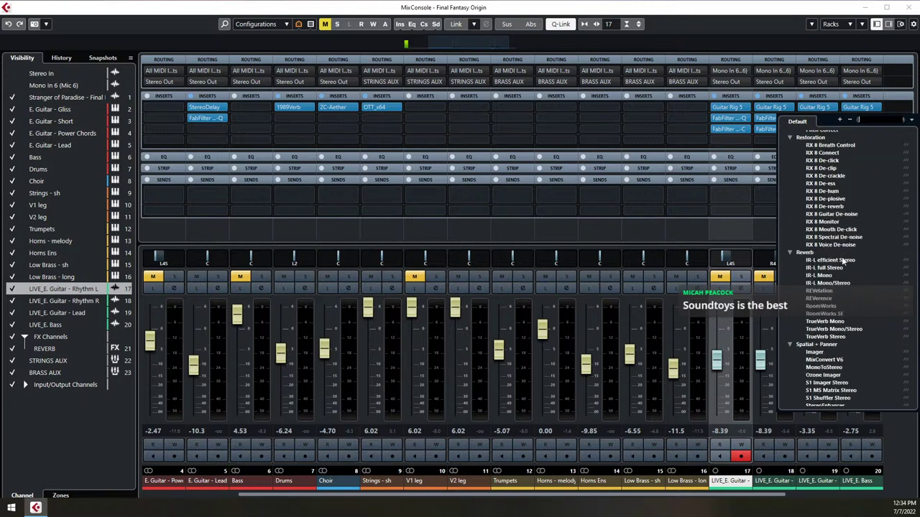
pyautogui.scroll(-6, 842, 261)
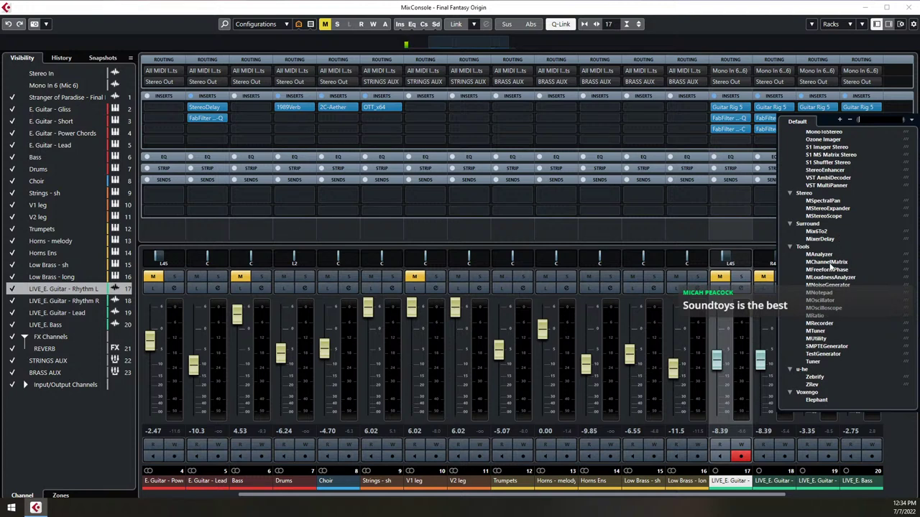
pyautogui.scroll(5, 829, 278)
pyautogui.scroll(2, 839, 262)
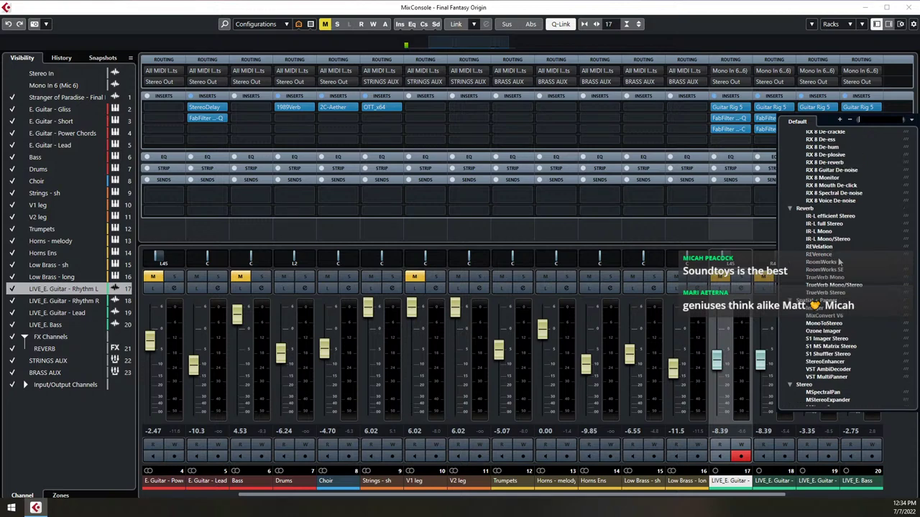
pyautogui.scroll(4, 859, 280)
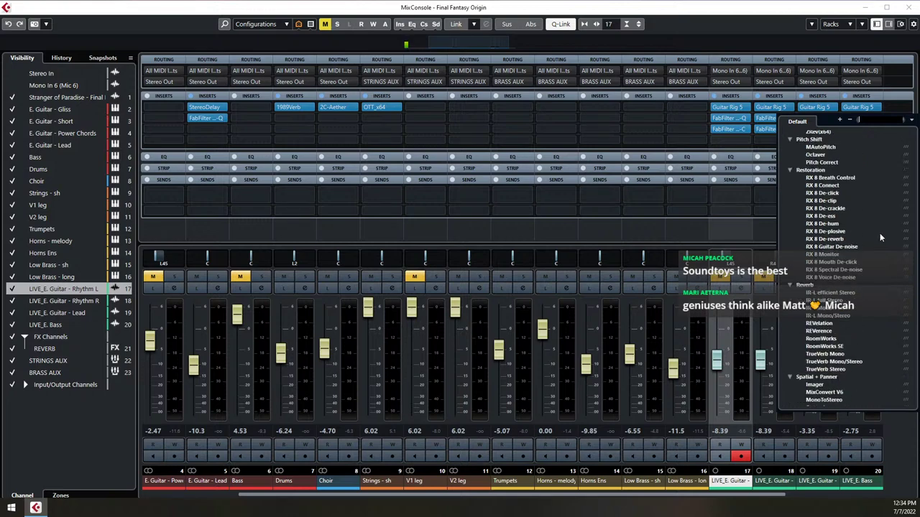
pyautogui.scroll(2, 829, 202)
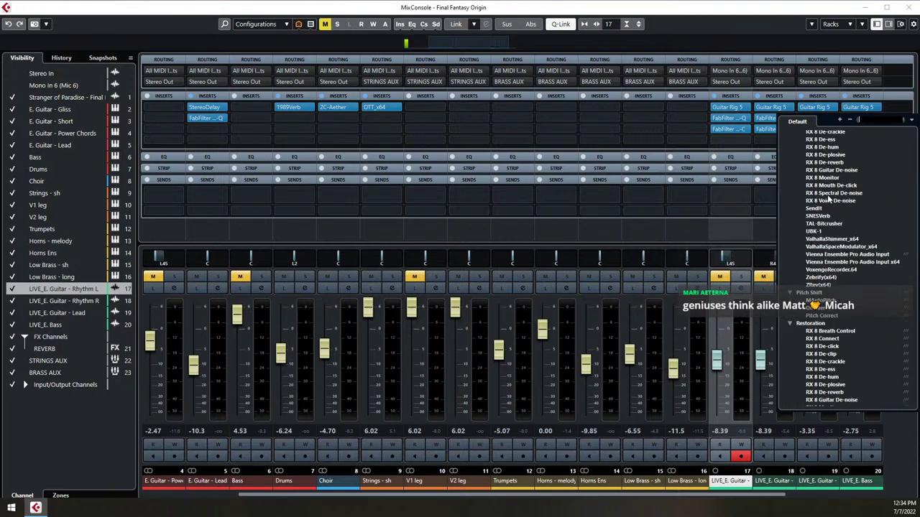
pyautogui.scroll(5, 828, 201)
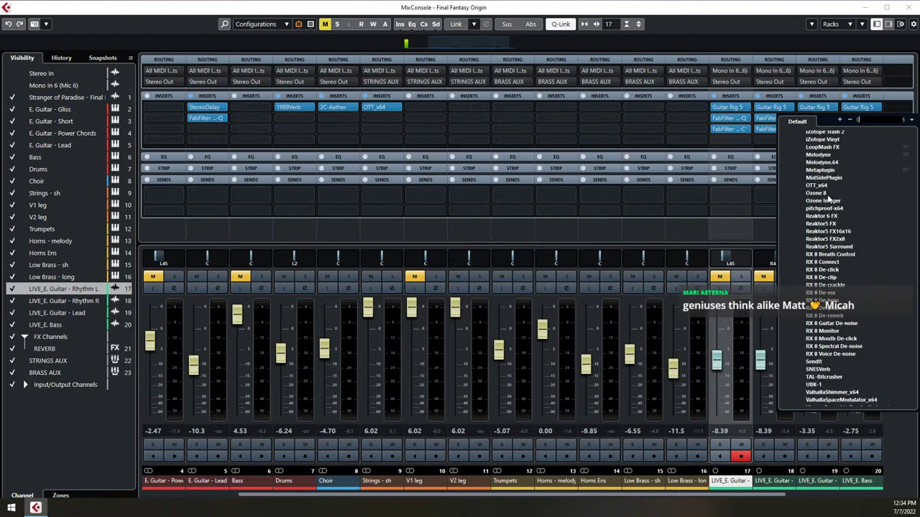
pyautogui.scroll(5, 829, 201)
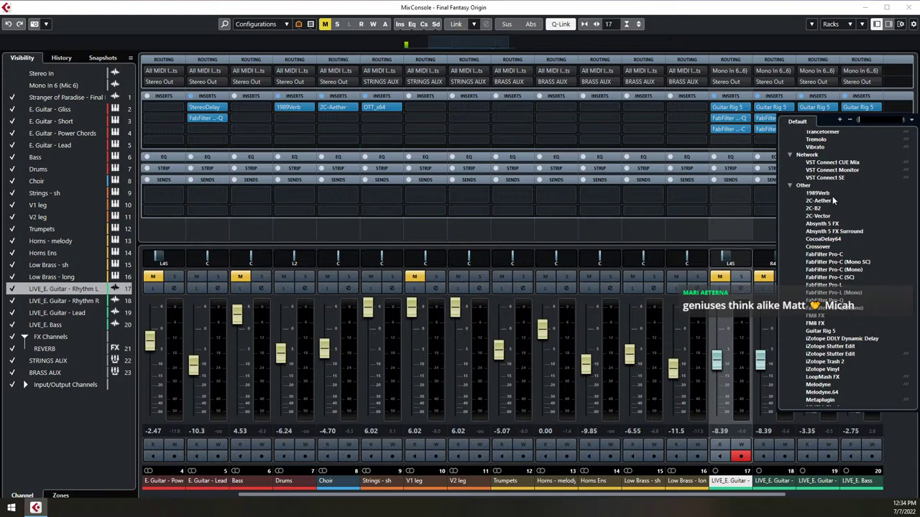
pyautogui.scroll(1, 834, 202)
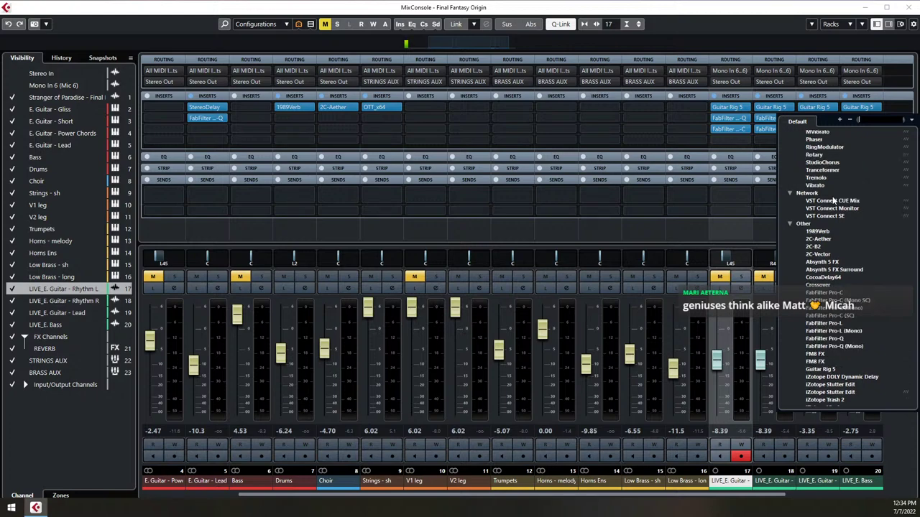
pyautogui.scroll(5, 833, 201)
pyautogui.scroll(6, 825, 253)
pyautogui.scroll(5, 825, 253)
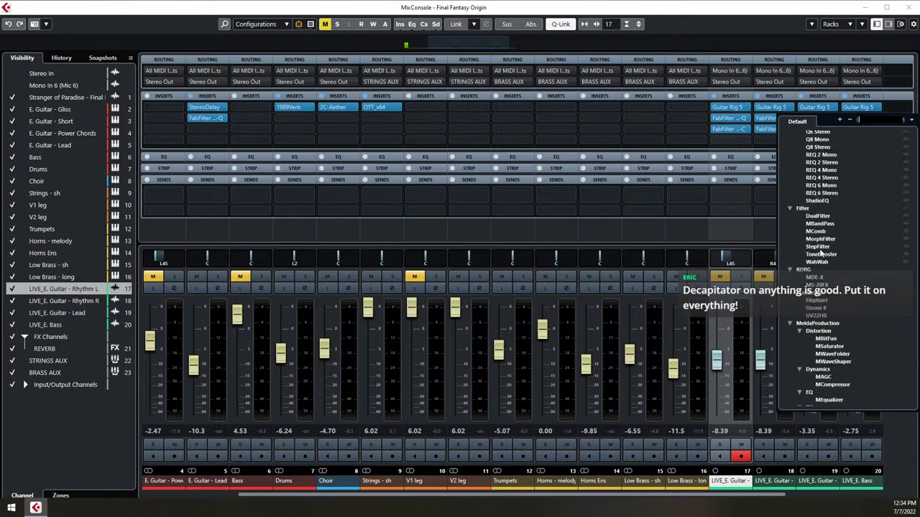
pyautogui.scroll(4, 825, 253)
pyautogui.scroll(5, 805, 183)
pyautogui.scroll(5, 816, 169)
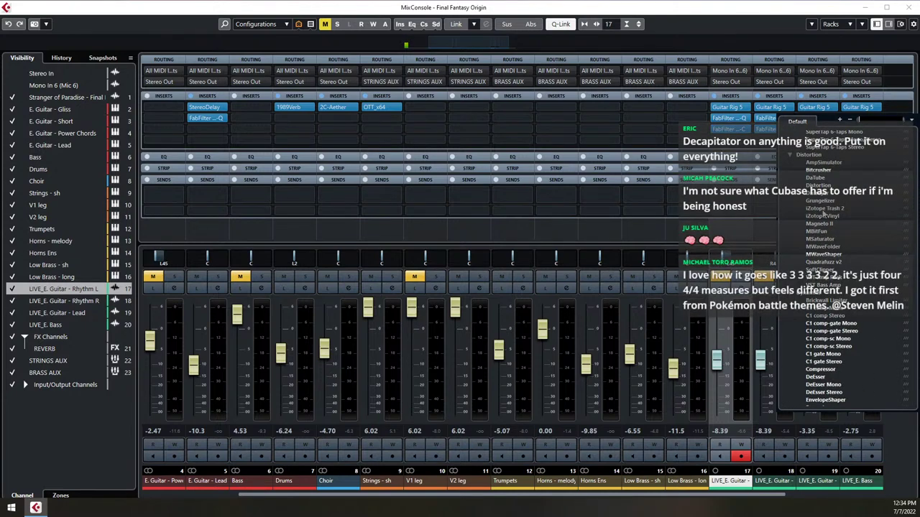
pyautogui.scroll(3, 827, 195)
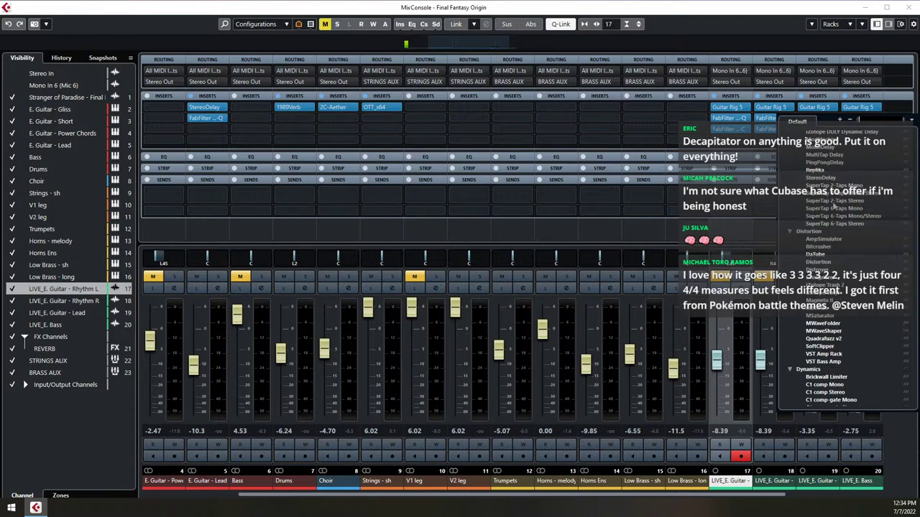
pyautogui.scroll(3, 834, 206)
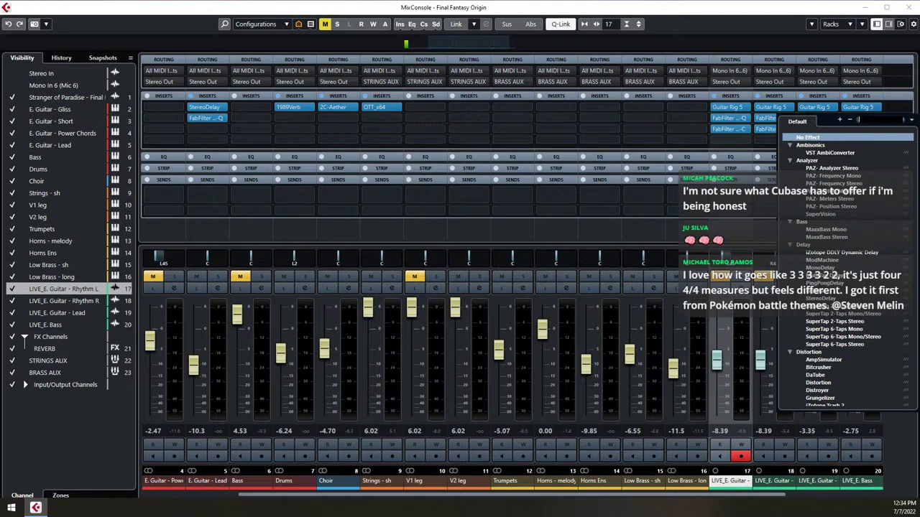
pyautogui.press('Escape')
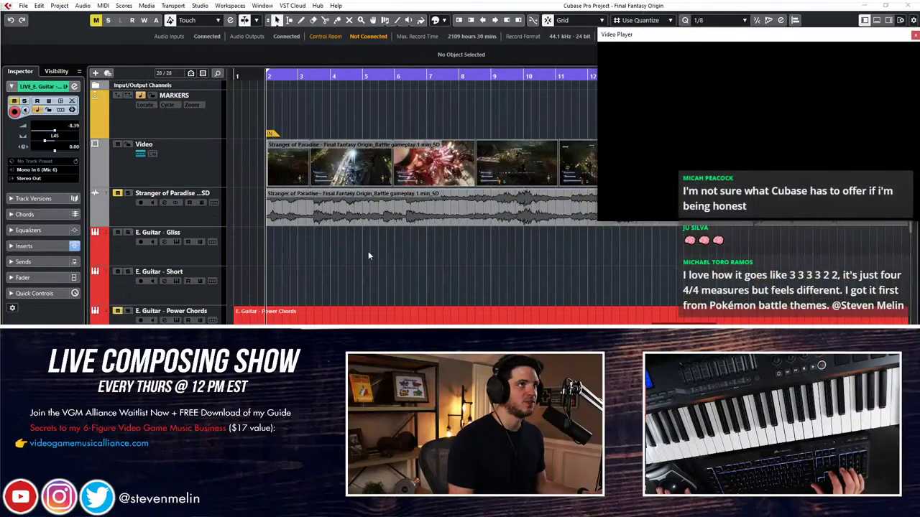
# Play the arrangement from bar 2 with LIVE_E. Guitar - Rhythm L, Rhythm R and LIVE_E. Bass unmuted, selecting their recorded clips in turn
pyautogui.click(364, 250)
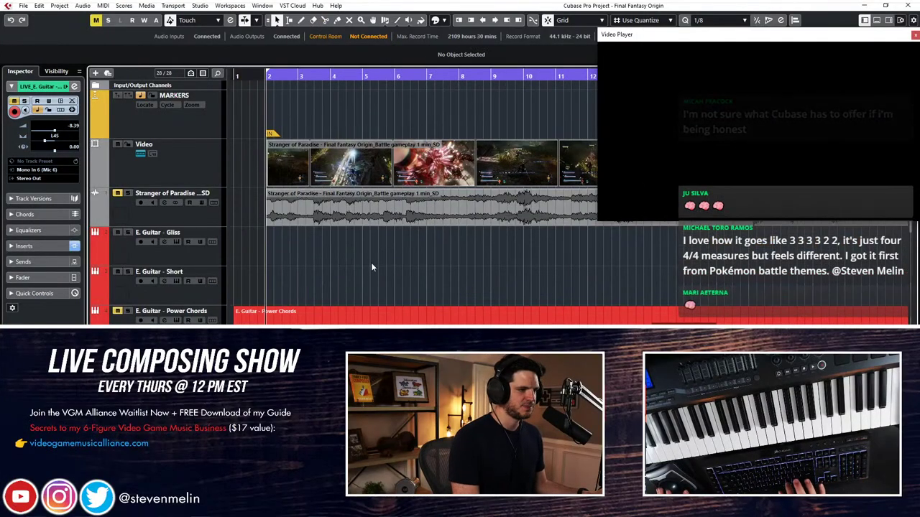
pyautogui.press('space')
pyautogui.scroll(-10, 316, 282)
pyautogui.scroll(-4, 293, 288)
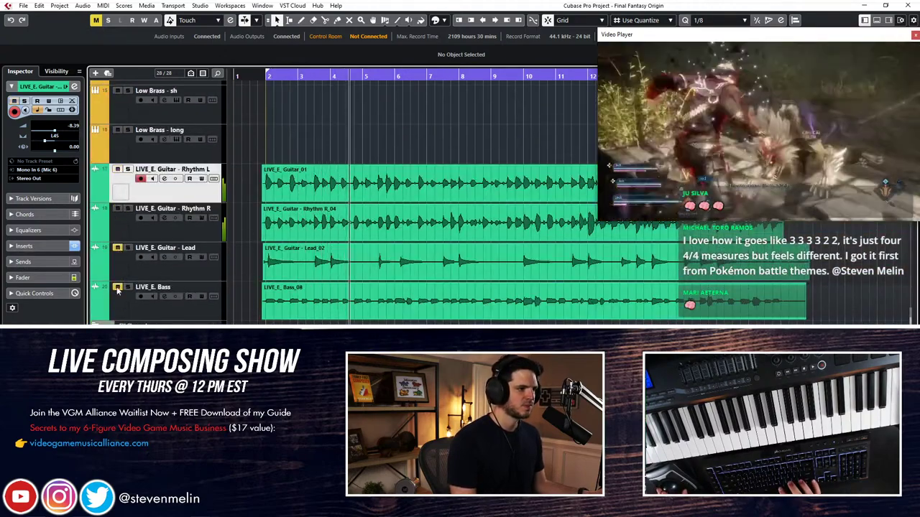
pyautogui.click(281, 185)
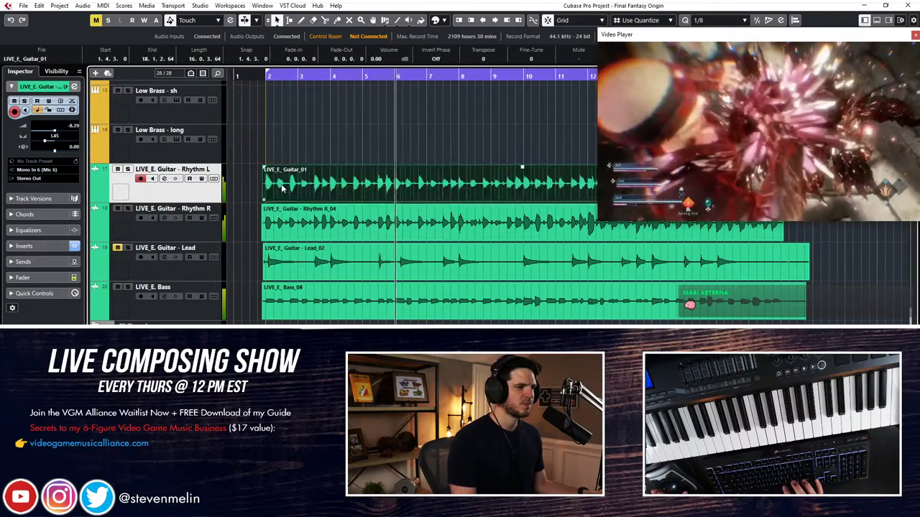
pyautogui.keyDown('shift'); pyautogui.click(391, 219); pyautogui.keyUp('shift')
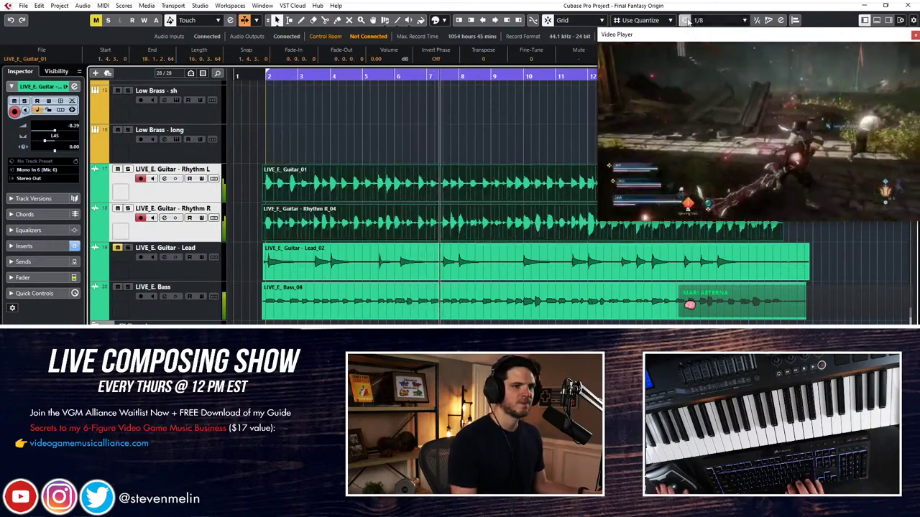
pyautogui.click(352, 295)
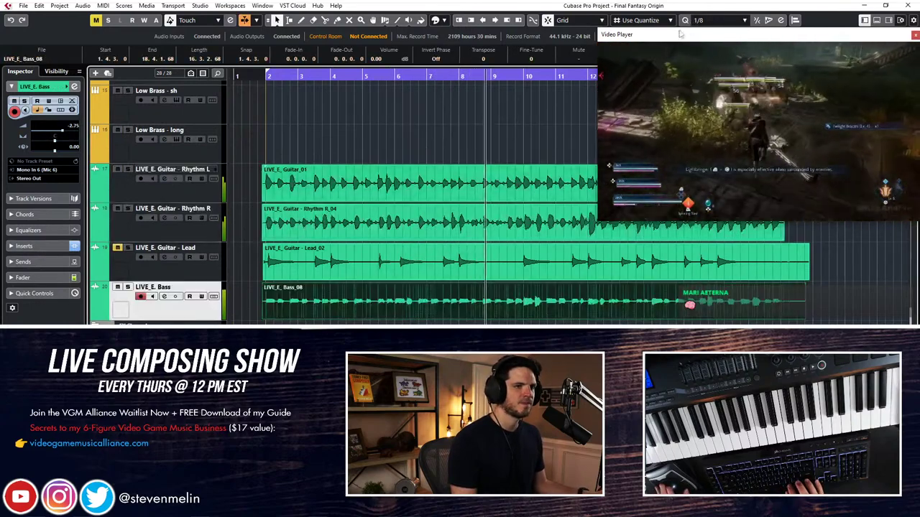
# Look over the MIDI bass, string and brass tracks during playback, select LIVE_E. Guitar - Lead, and stop
pyautogui.scroll(4, 392, 196)
pyautogui.scroll(6, 392, 196)
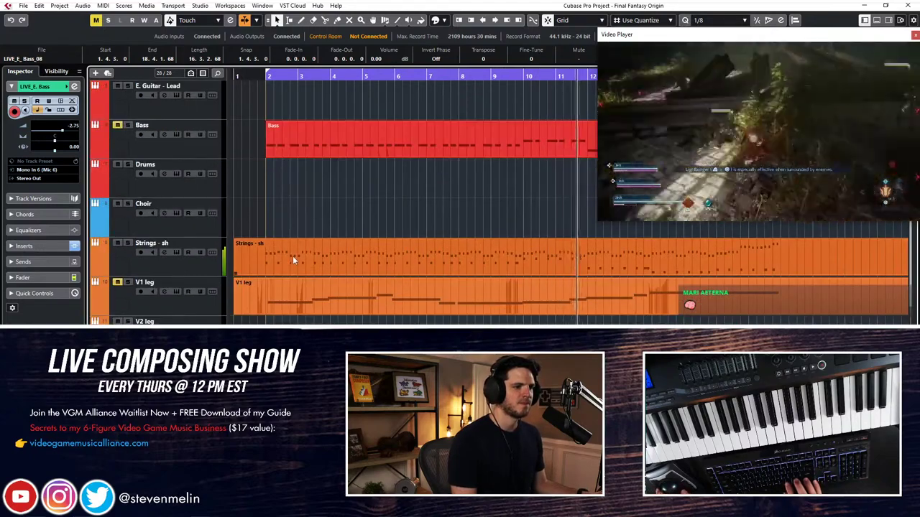
pyautogui.scroll(5, 293, 256)
pyautogui.scroll(-8, 293, 256)
pyautogui.scroll(-5, 293, 261)
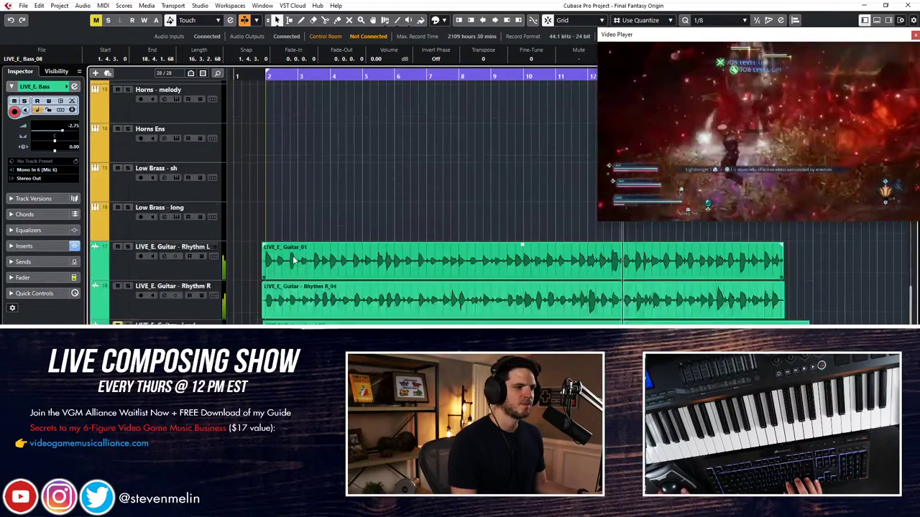
pyautogui.click(173, 323)
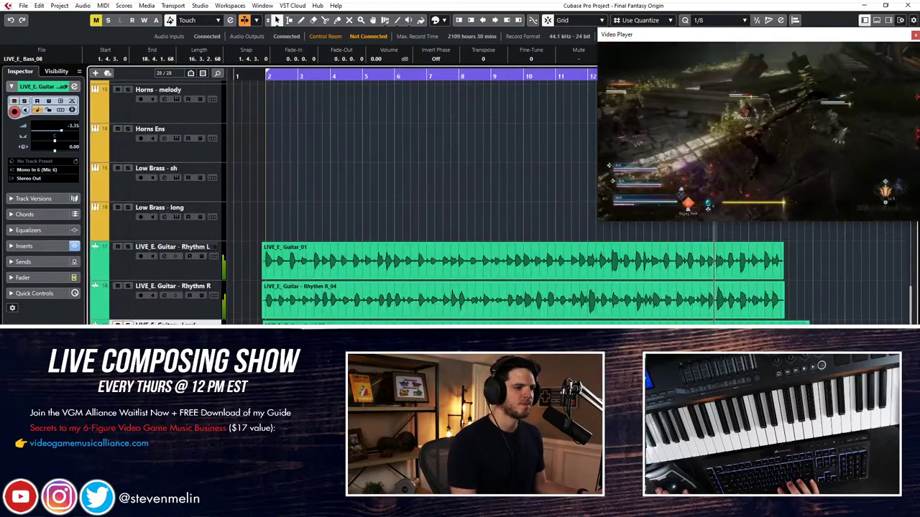
pyautogui.press('space')
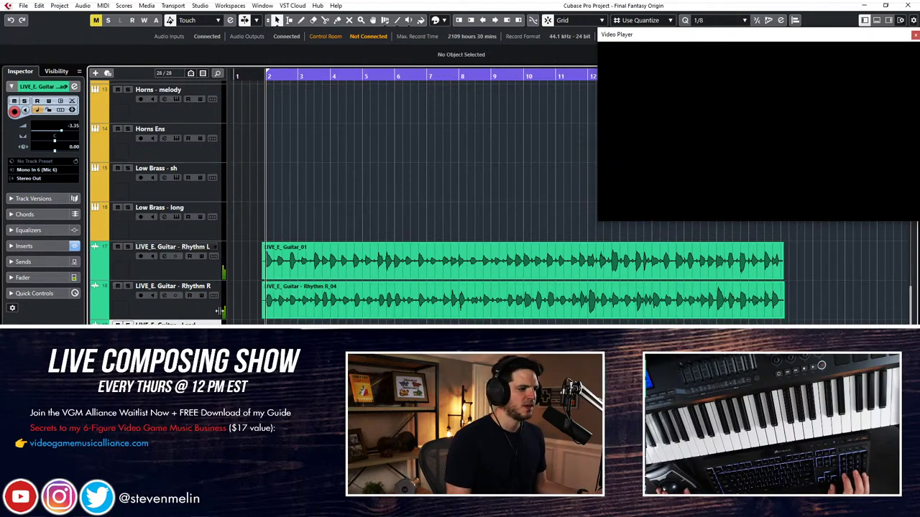
# Remove the existing take from LIVE_E. Guitar - Lead, unmute the track, and leave it monitored and armed for recording
pyautogui.scroll(-2, 269, 302)
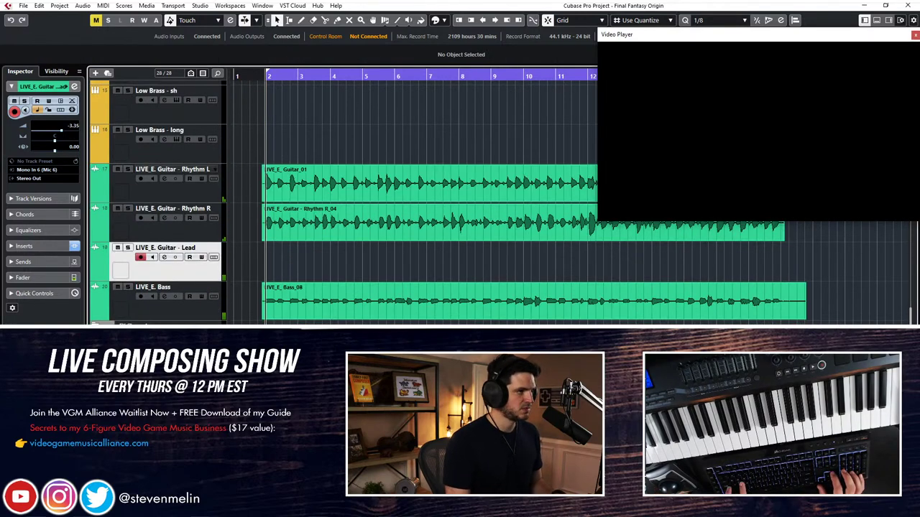
pyautogui.click(152, 257)
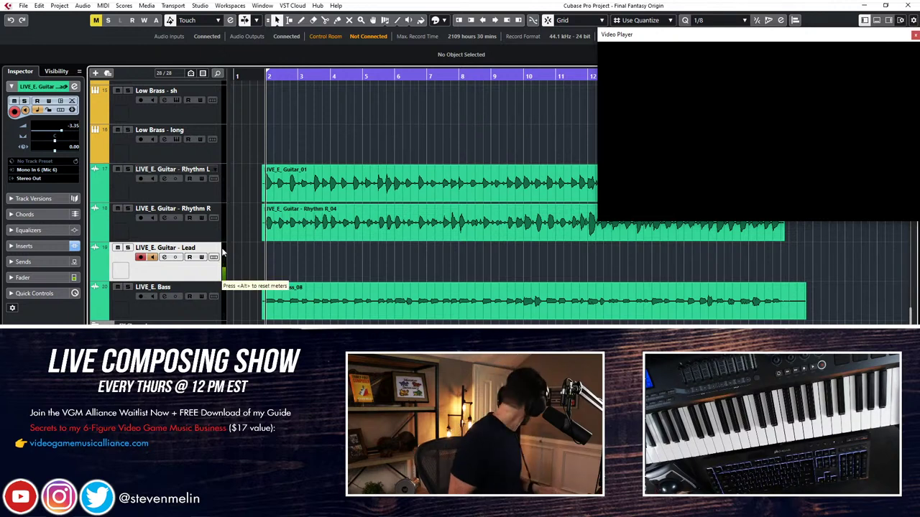
pyautogui.click(142, 258)
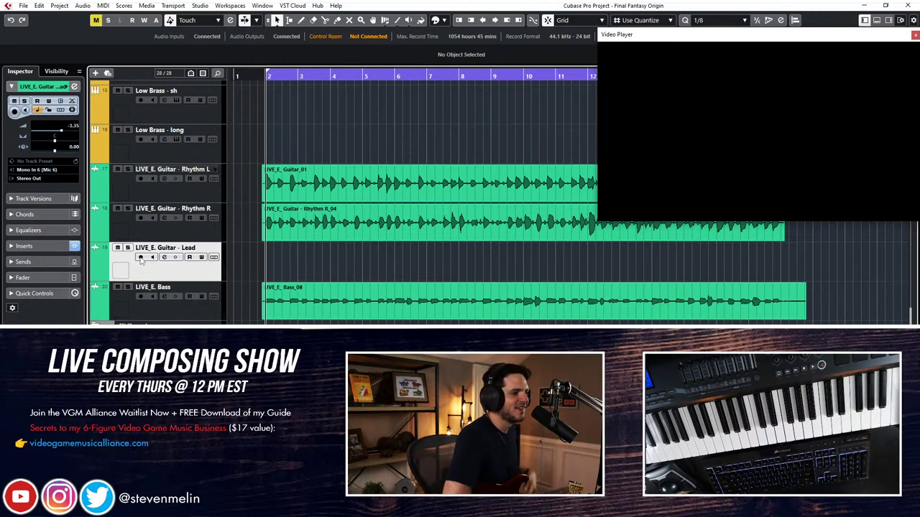
pyautogui.click(141, 257)
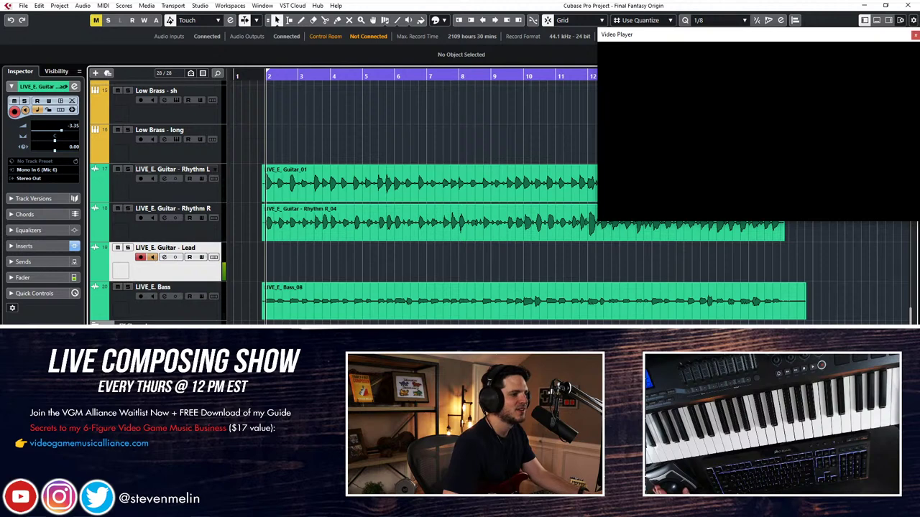
# Open the Guitar Rig 5 insert of LIVE_E. Guitar - Lead and reposition its window over the project
pyautogui.moveTo(0, 113); pyautogui.dragTo(336, 29)
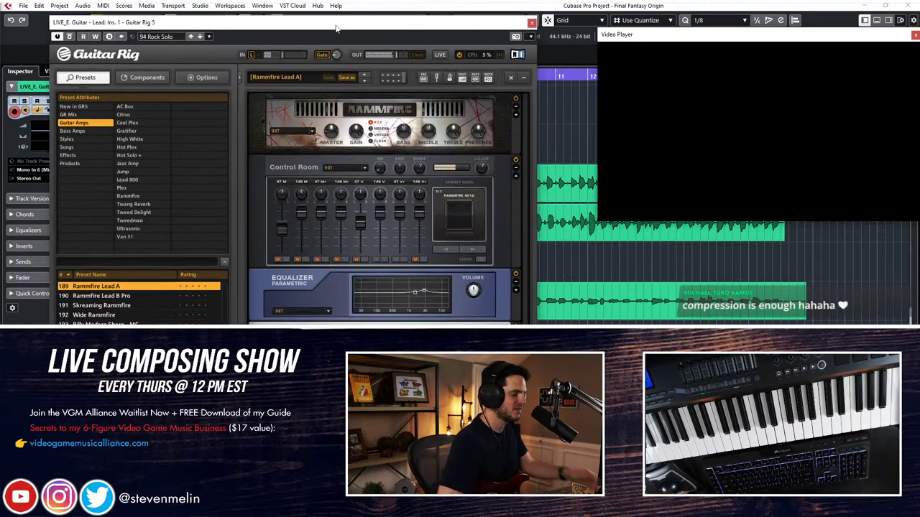